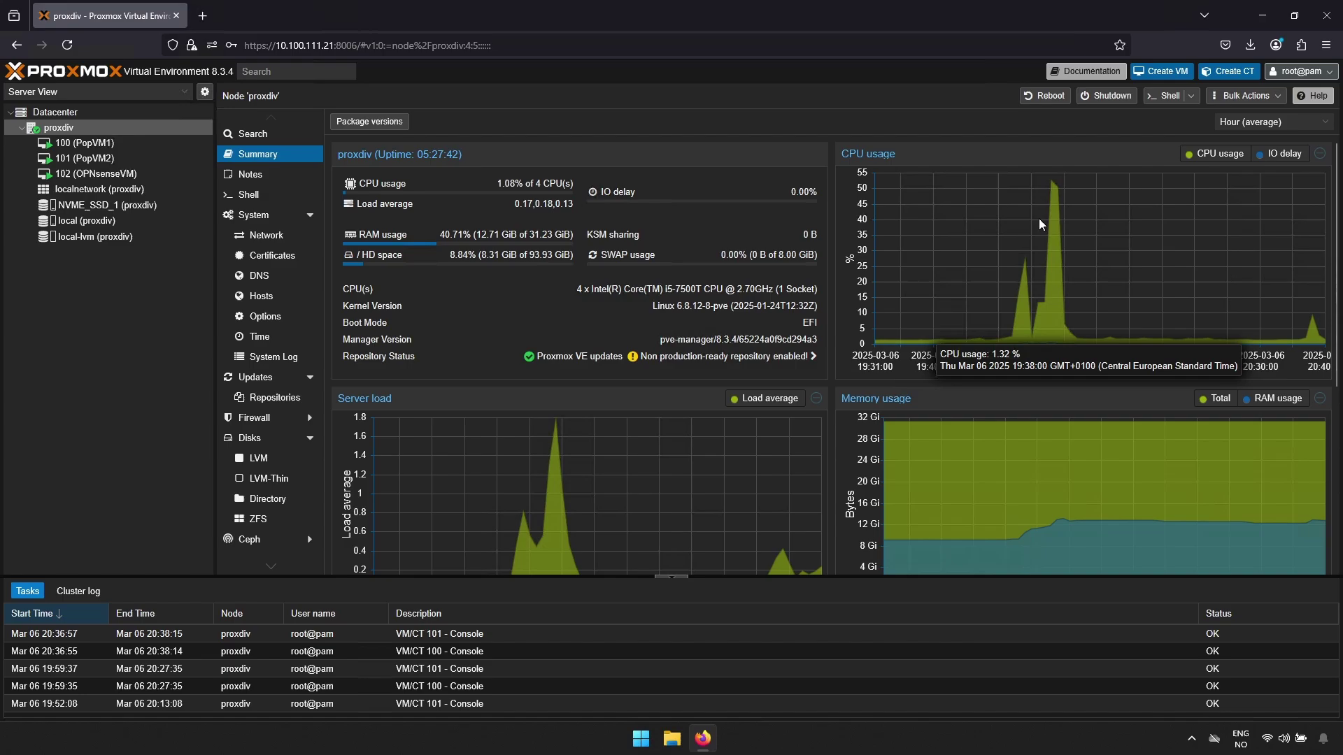
From proxdiv's shell, run apt update and install openvswitch-switch, confirming with Y
{"action": "left_click", "coordinate": [1155, 94]}
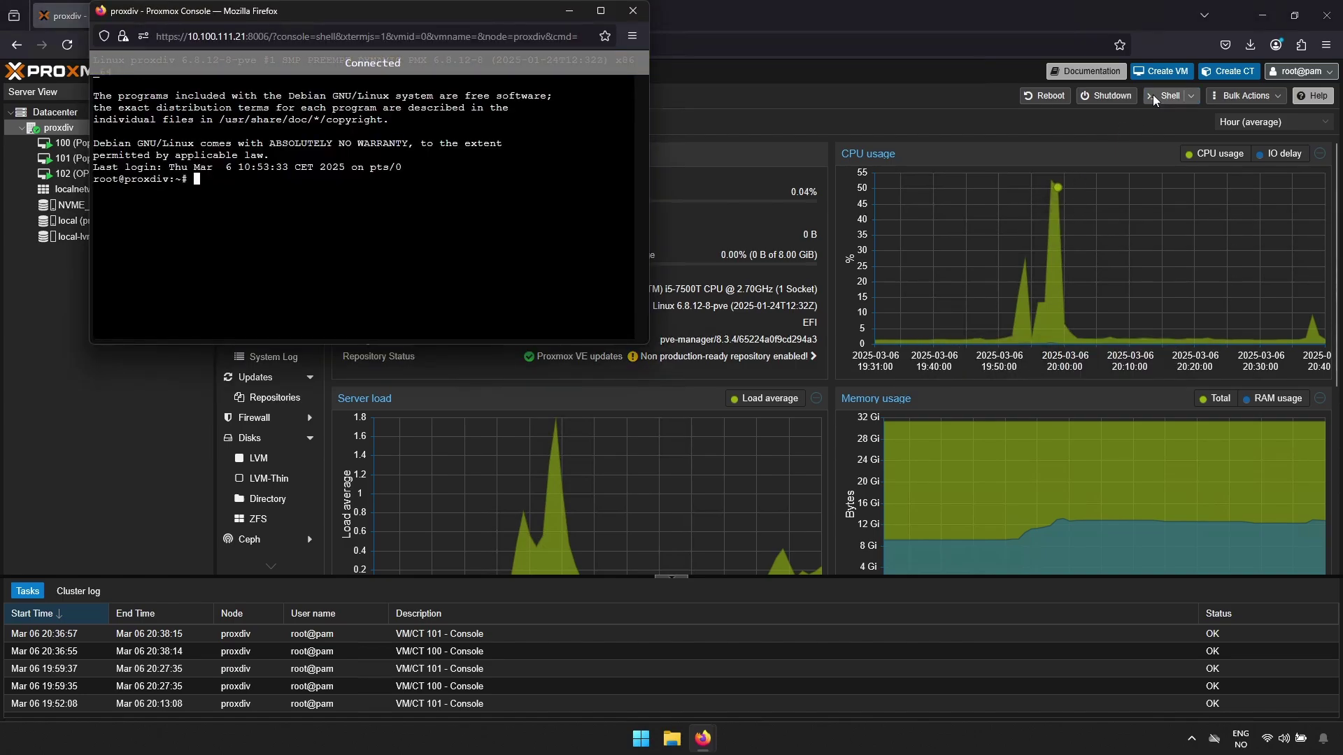
{"action": "type", "text": "apt"}
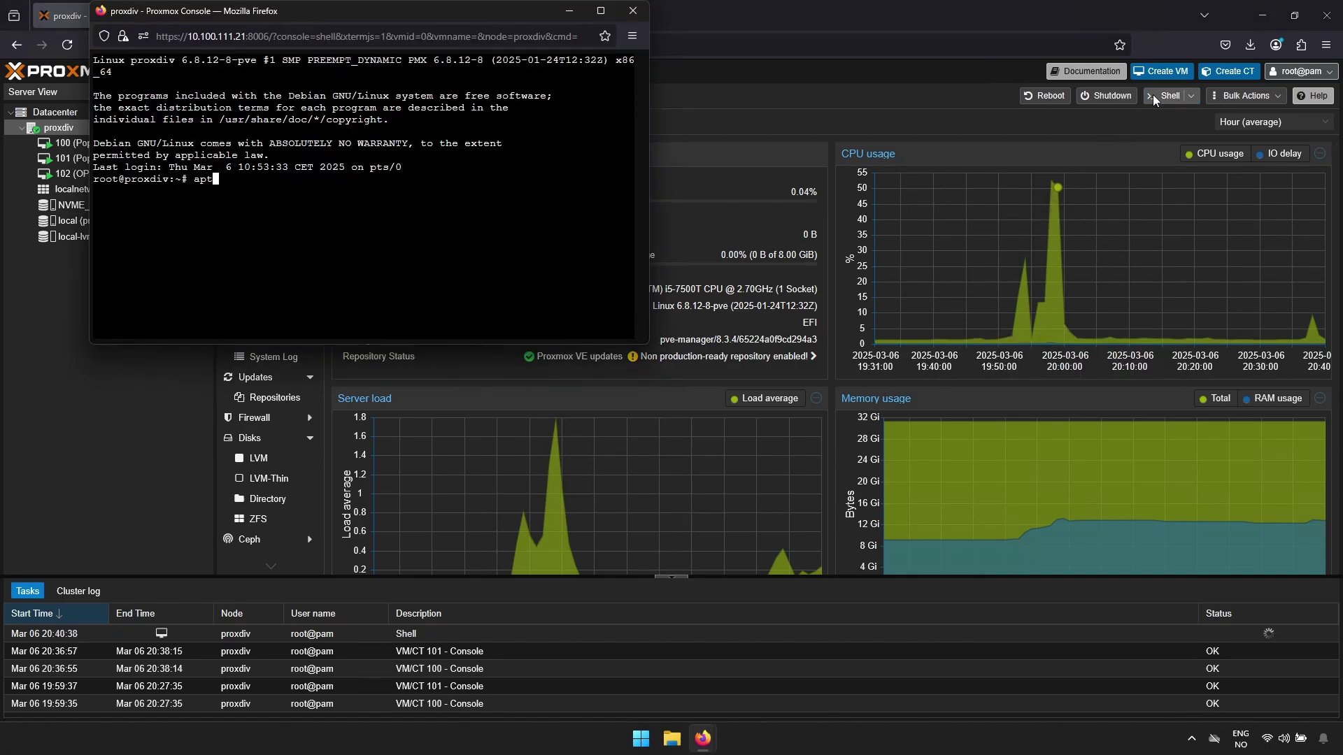
{"action": "type", "text": " update"}
{"action": "key", "text": "Return"}
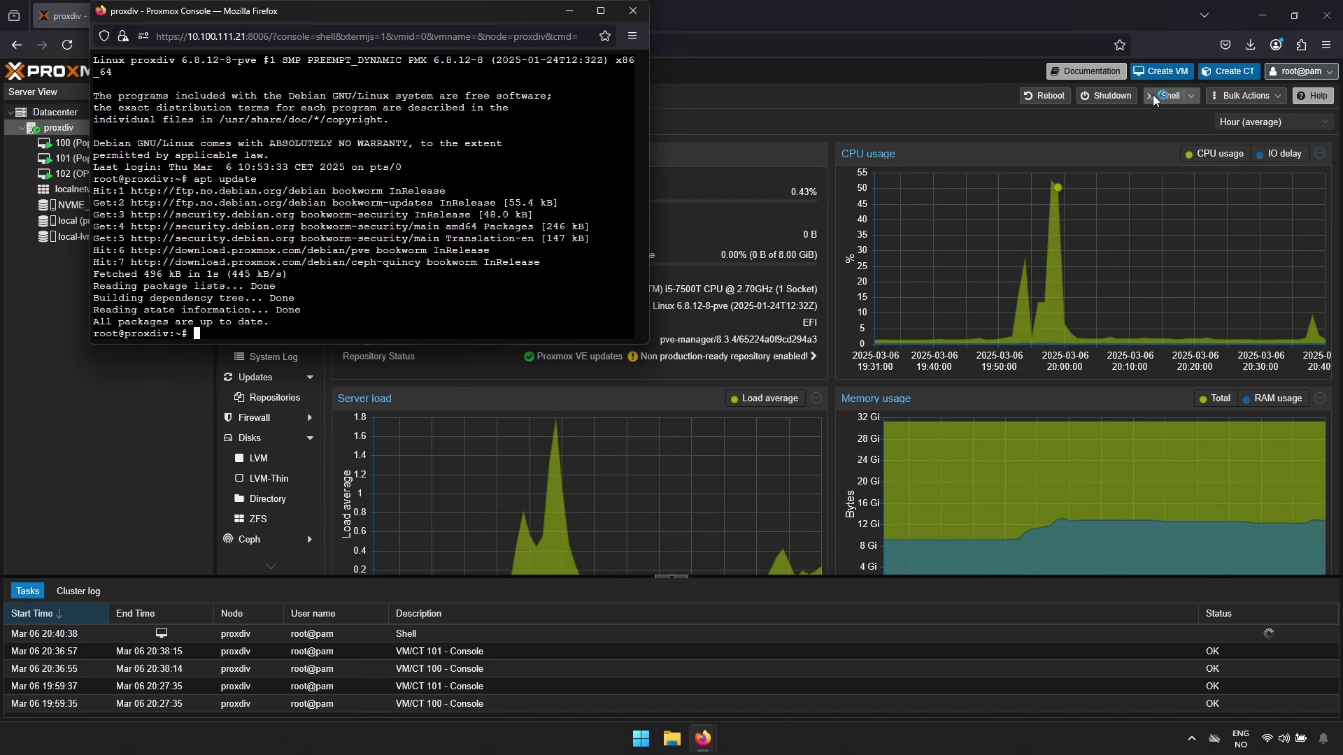
{"action": "type", "text": "apt instal"}
{"action": "type", "text": "l open"}
{"action": "type", "text": "vswitch-s"}
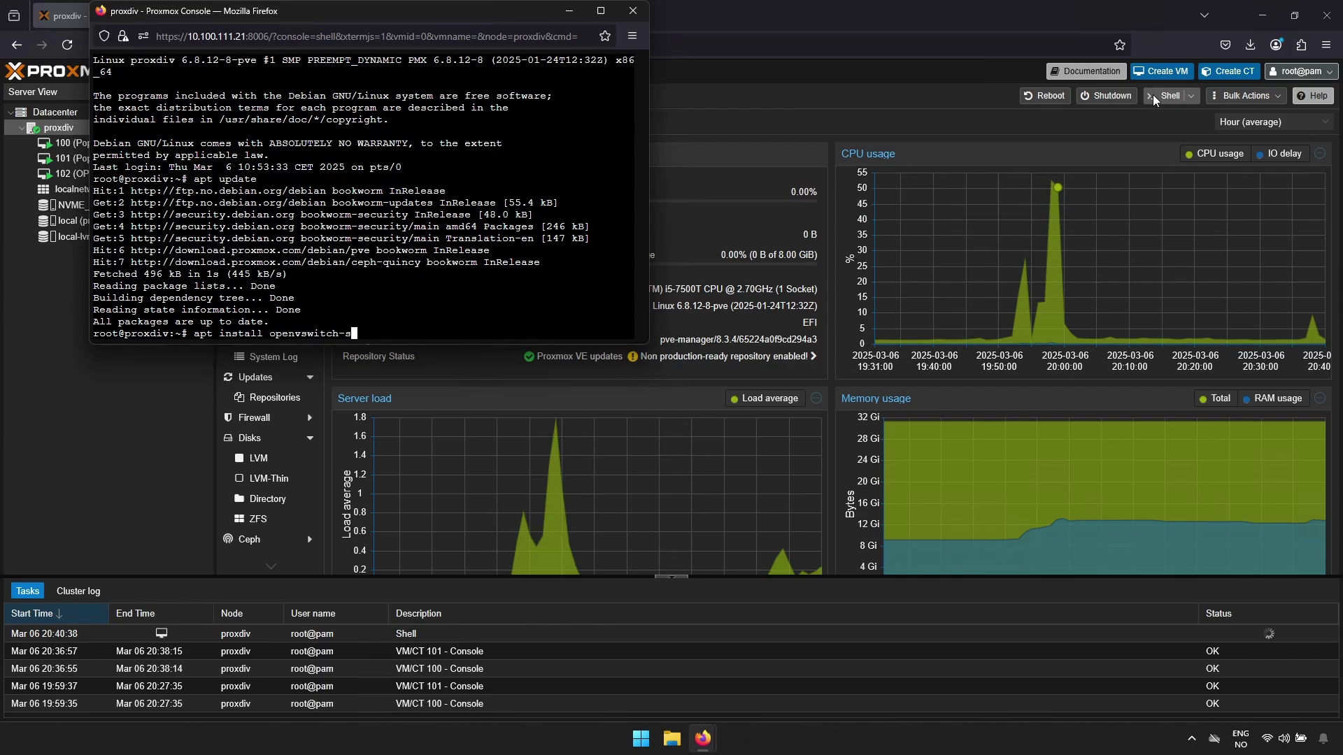
{"action": "type", "text": "witch"}
{"action": "key", "text": "Return"}
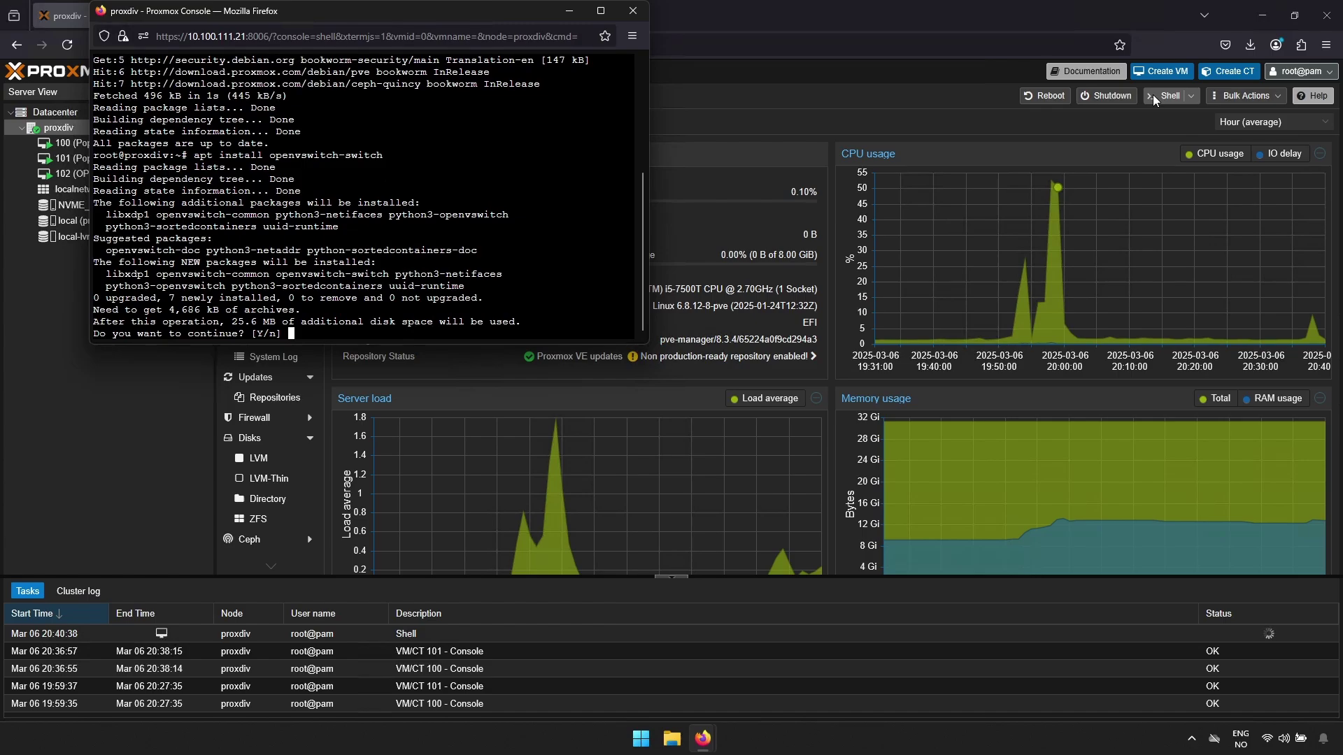
{"action": "key", "text": "Return"}
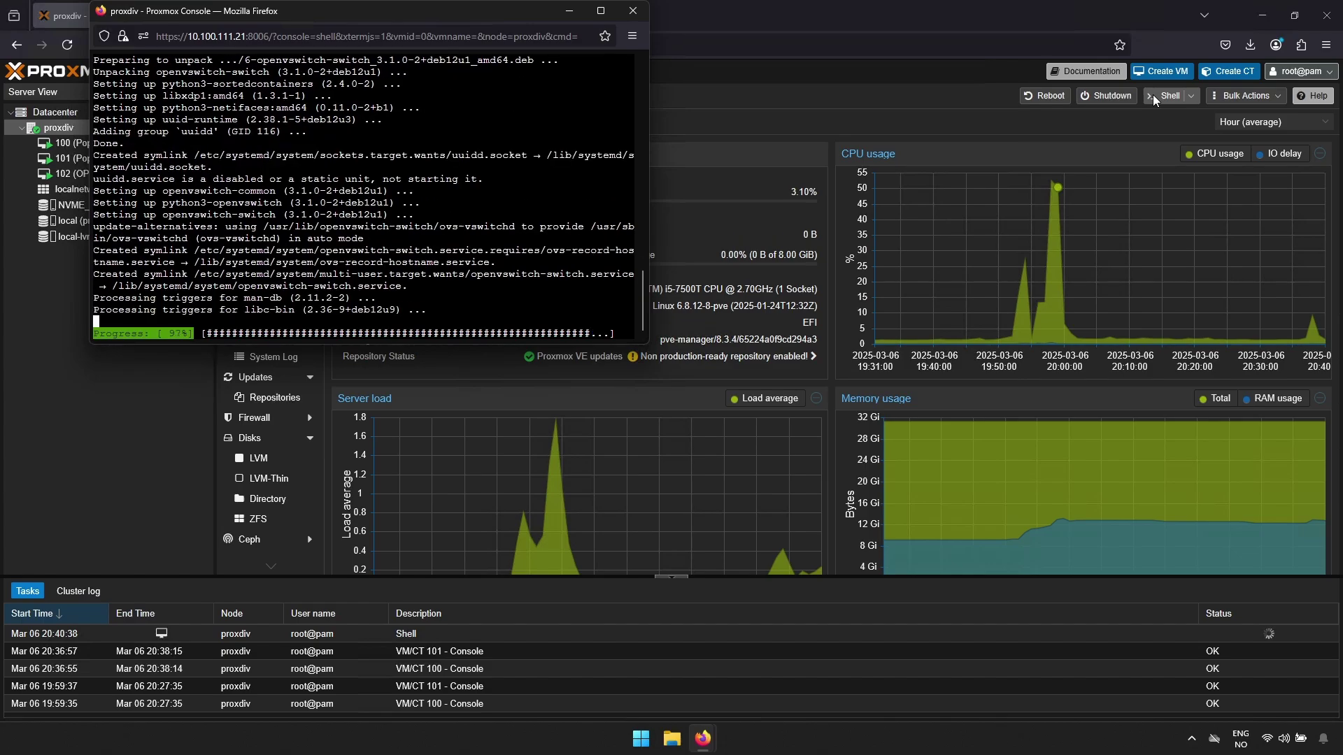
Close the shell and create OVS bridge vmbr2 with comment 'VLAN NIC' on proxdiv
{"action": "left_click", "coordinate": [633, 11]}
{"action": "left_click", "coordinate": [375, 226]}
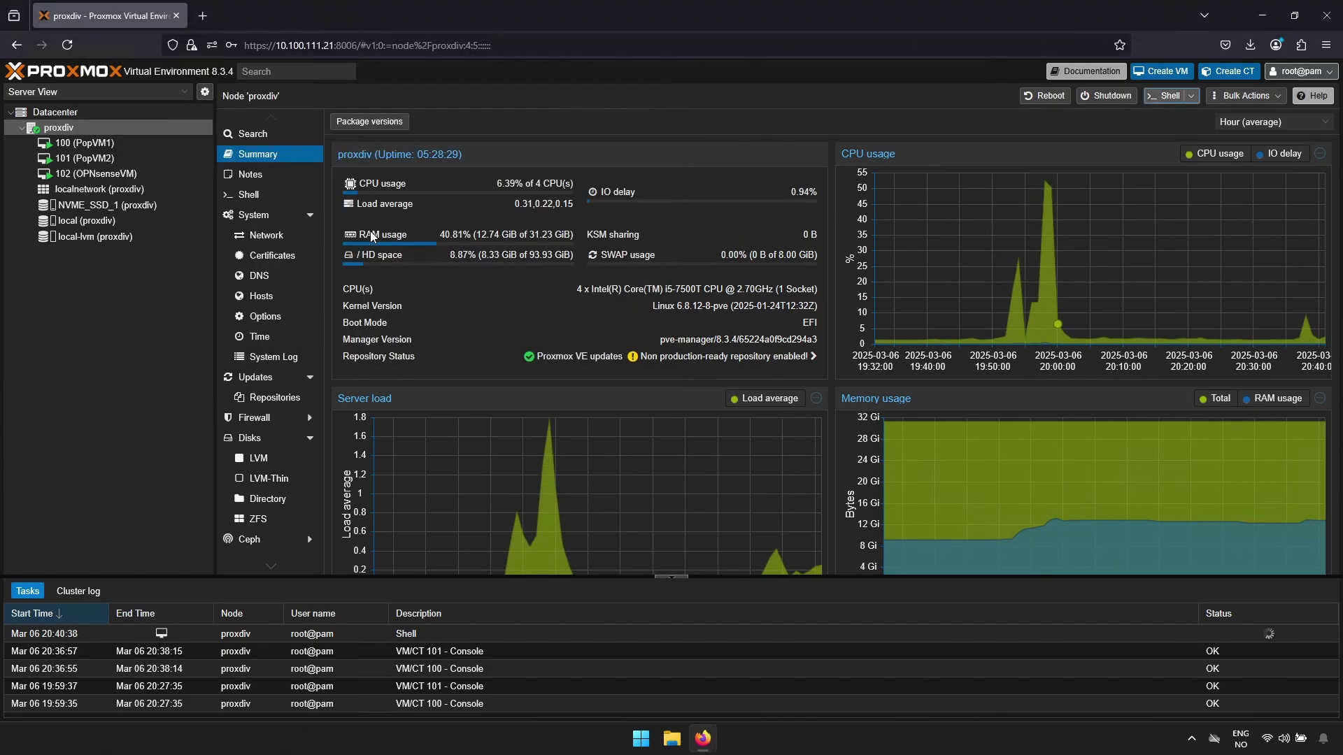
{"action": "left_click", "coordinate": [265, 237]}
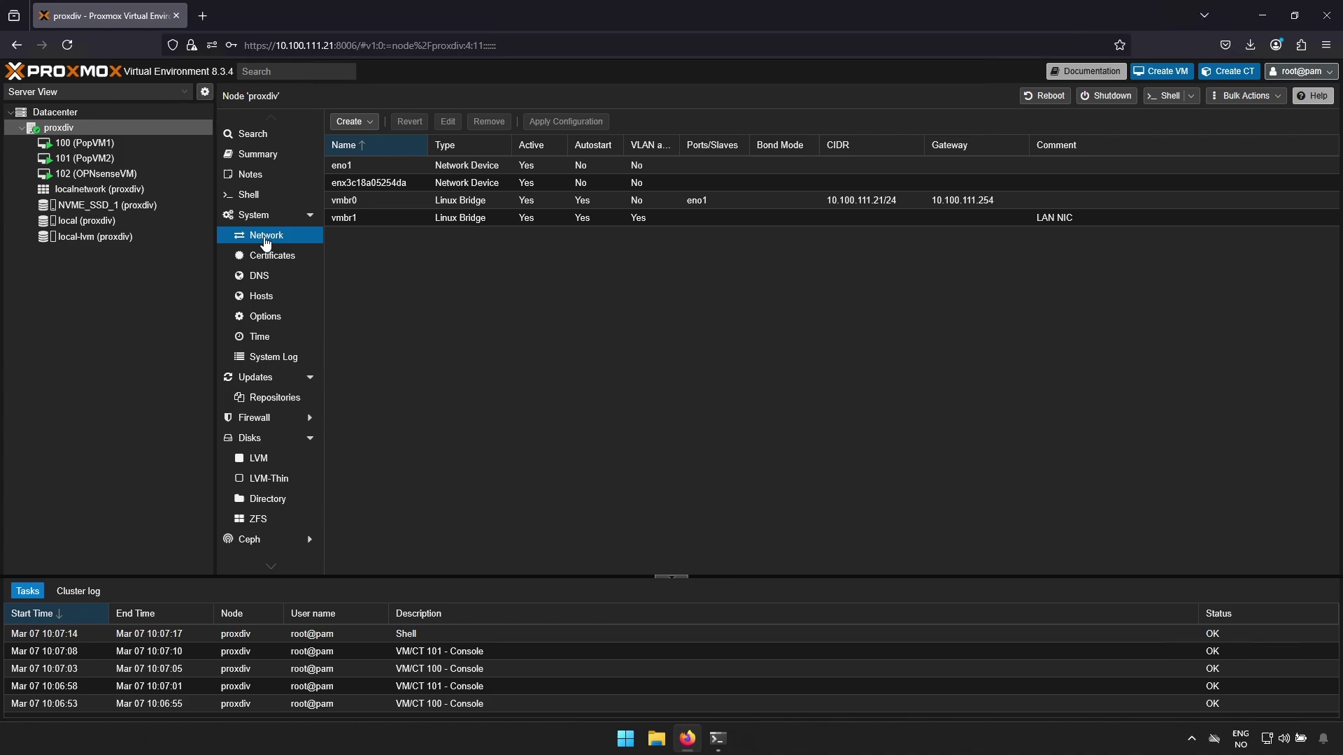
{"action": "left_click", "coordinate": [372, 125]}
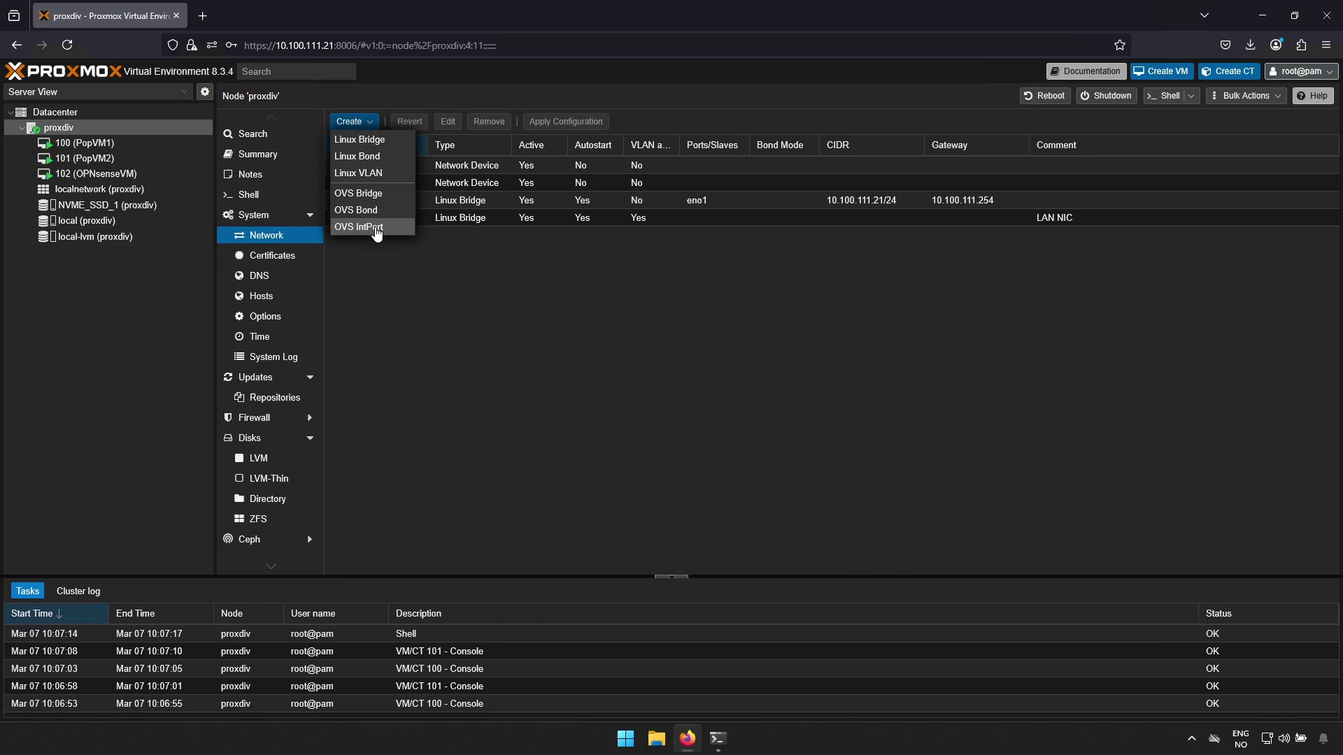
{"action": "left_click", "coordinate": [372, 194]}
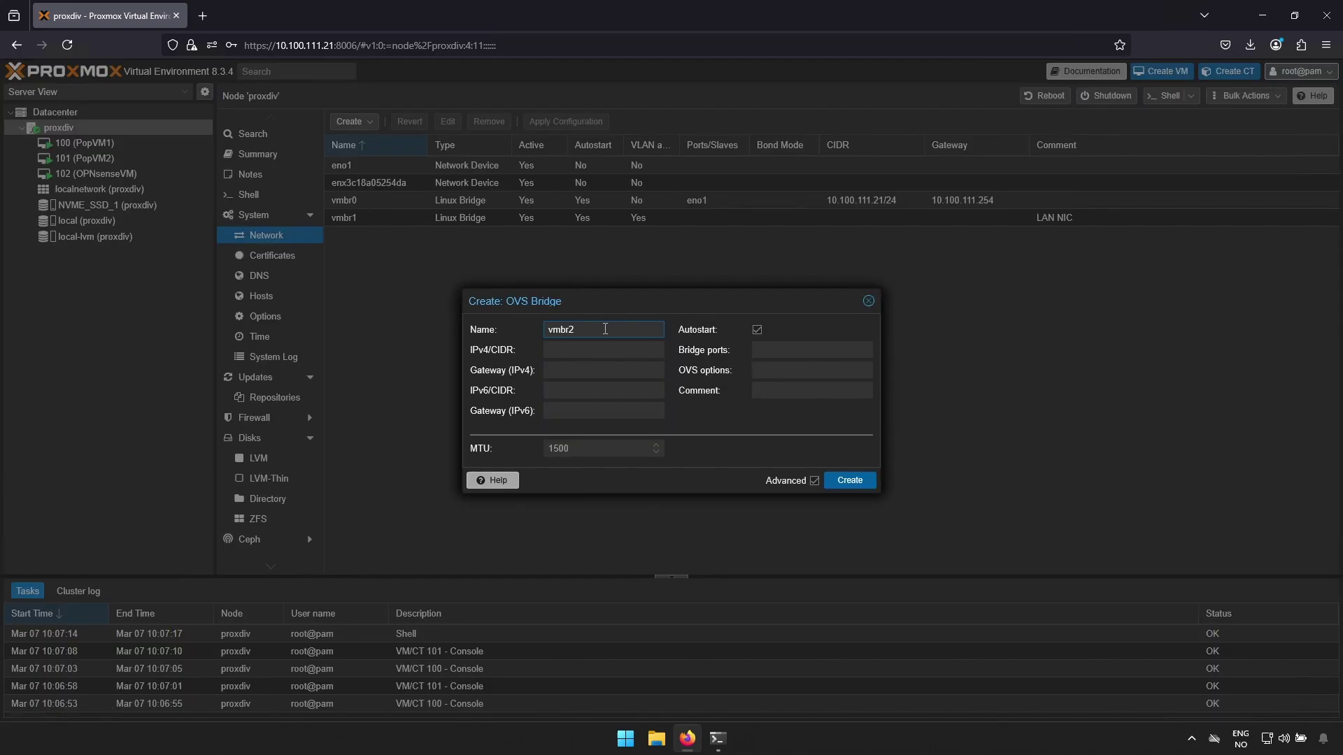
{"action": "left_click", "coordinate": [787, 389]}
{"action": "type", "text": "VLAN N"}
{"action": "type", "text": "IC"}
{"action": "left_click", "coordinate": [859, 482]}
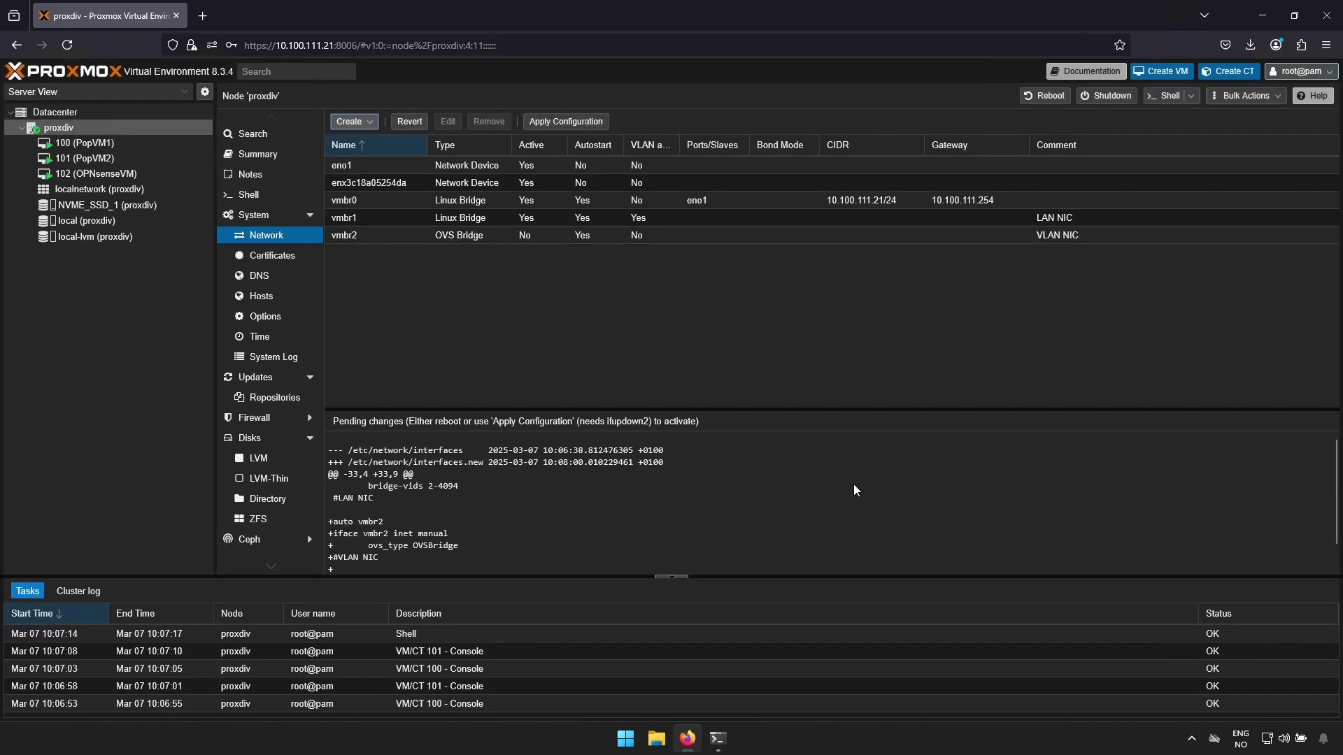
Create OVS IntPort vlan10 on vmbr2 with VLAN tag 10 and comment Server
{"action": "left_click", "coordinate": [355, 122]}
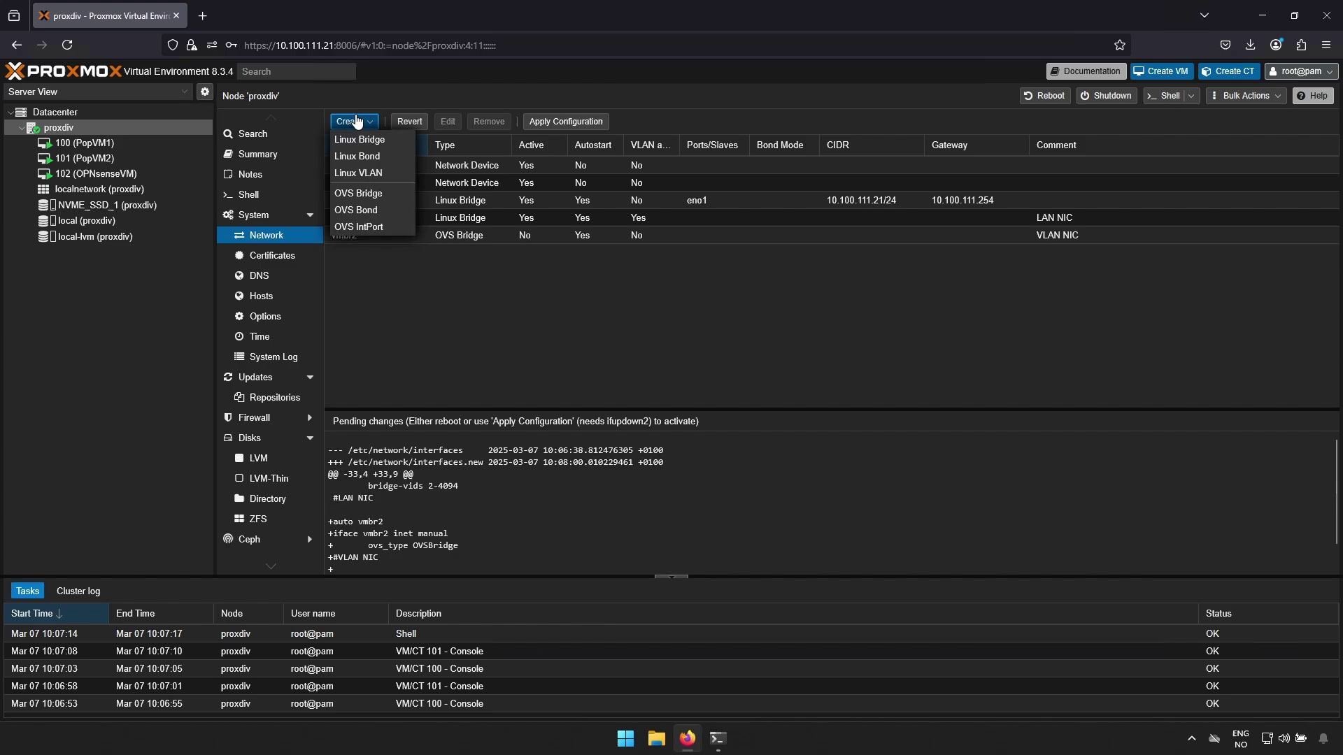
{"action": "left_click", "coordinate": [370, 228]}
{"action": "type", "text": "vlan10"}
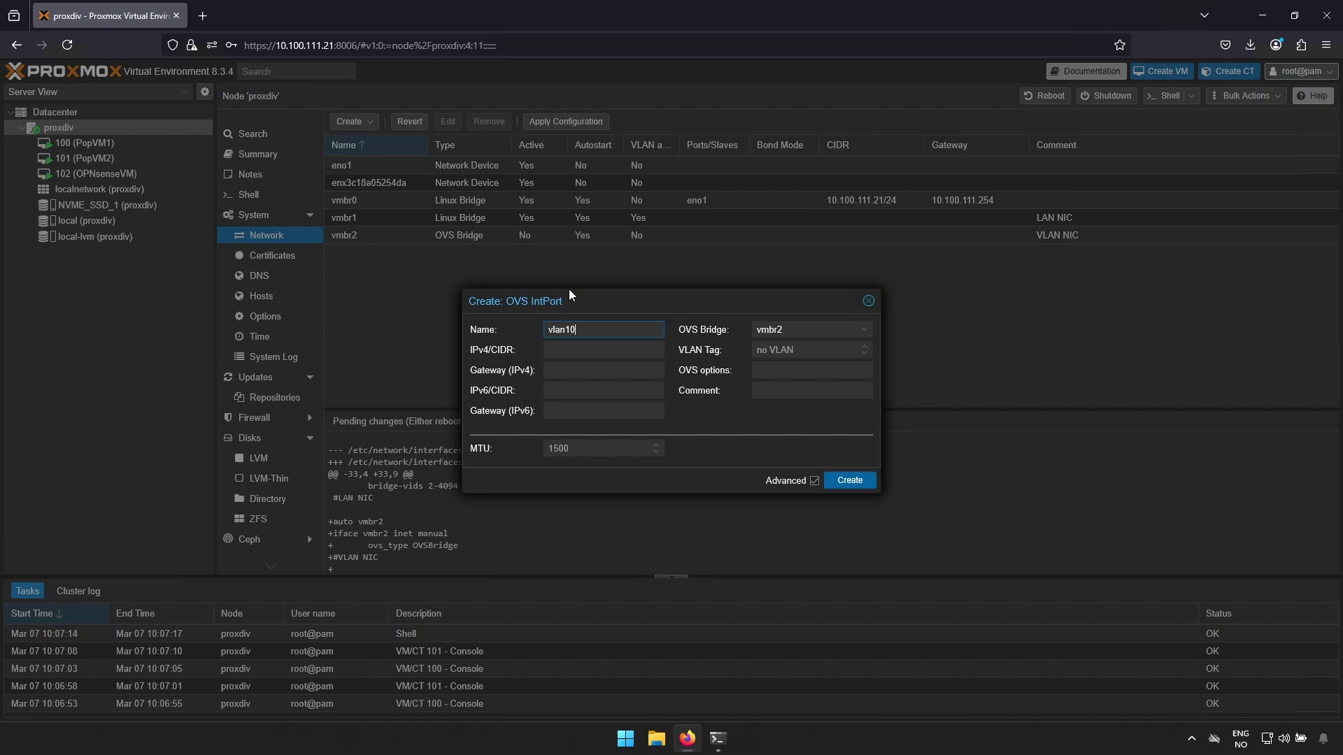
{"action": "left_click", "coordinate": [822, 352]}
{"action": "type", "text": "10"}
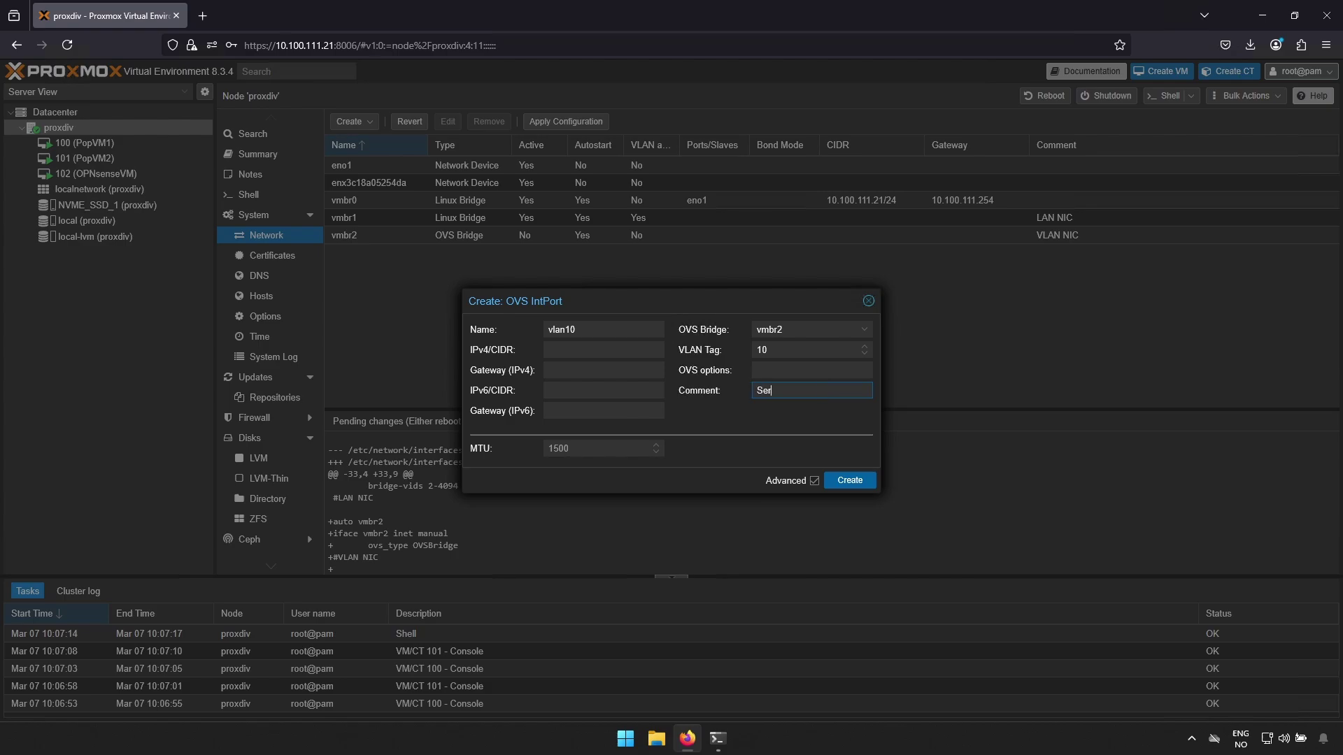
{"action": "left_click", "coordinate": [850, 480]}
Create OVS IntPort vlan20 with VLAN tag 20 and comment Client
{"action": "left_click", "coordinate": [350, 121]}
{"action": "left_click", "coordinate": [375, 229]}
{"action": "type", "text": "vlan20"}
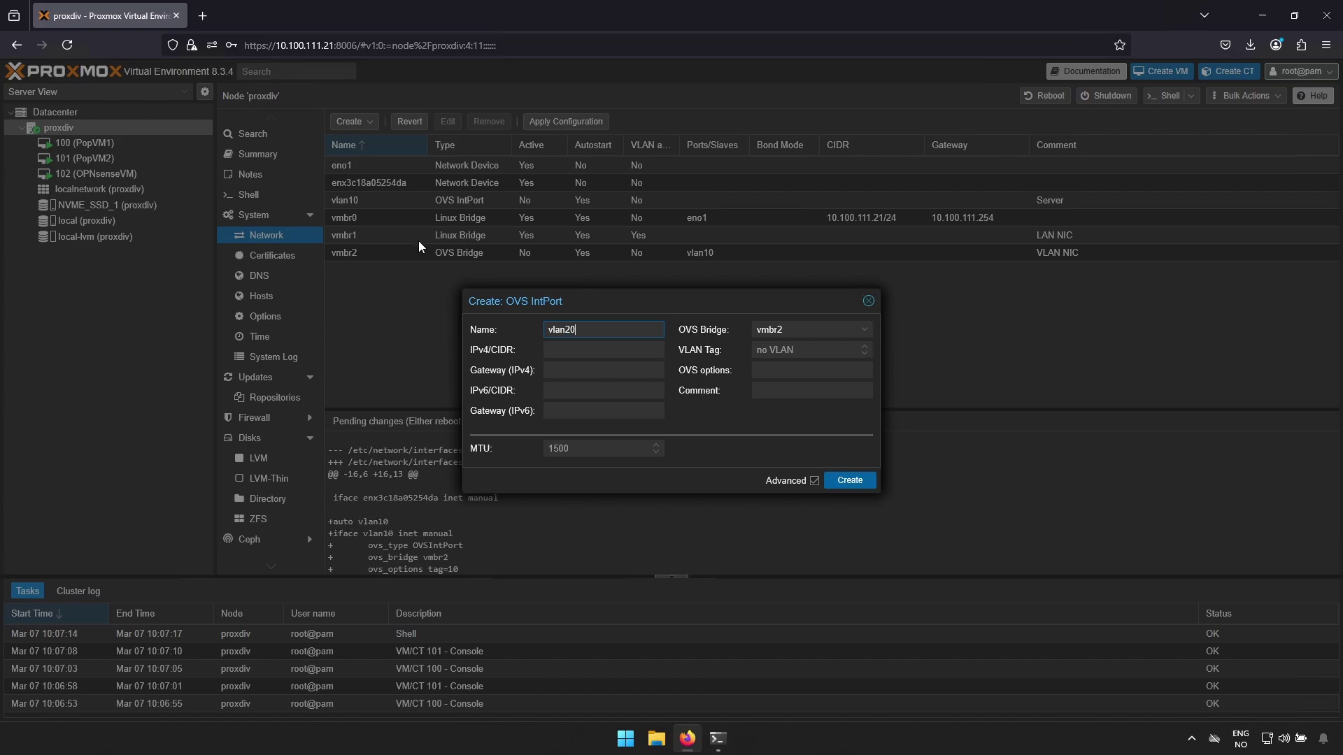
{"action": "left_click", "coordinate": [798, 349]}
{"action": "type", "text": "20"}
{"action": "left_click", "coordinate": [777, 390]}
{"action": "type", "text": "Clienrt"}
{"action": "left_click", "coordinate": [849, 481]}
Create OVS IntPort vlan30 tagged 30 as Guest, then apply the network configuration
{"action": "left_click", "coordinate": [350, 121]}
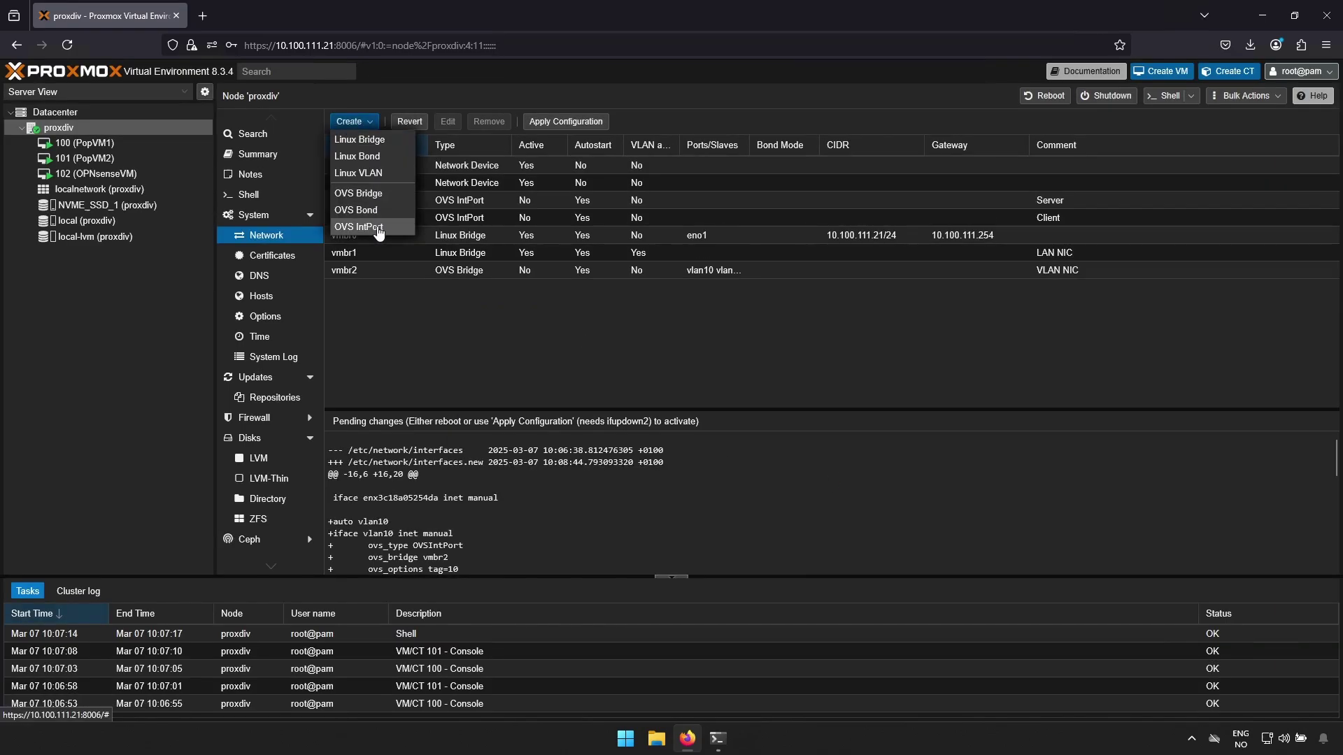
{"action": "left_click", "coordinate": [374, 228]}
{"action": "type", "text": "vlan30"}
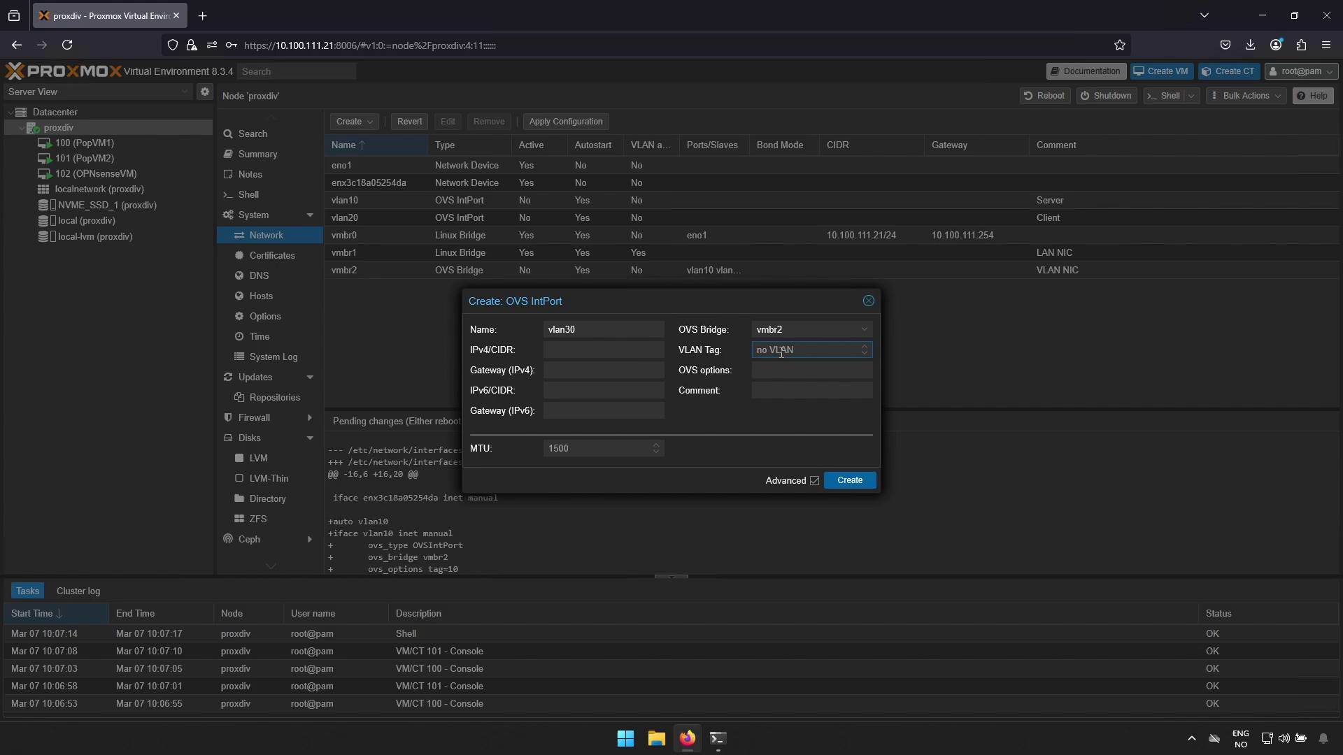
{"action": "type", "text": "30"}
{"action": "type", "text": "uest"}
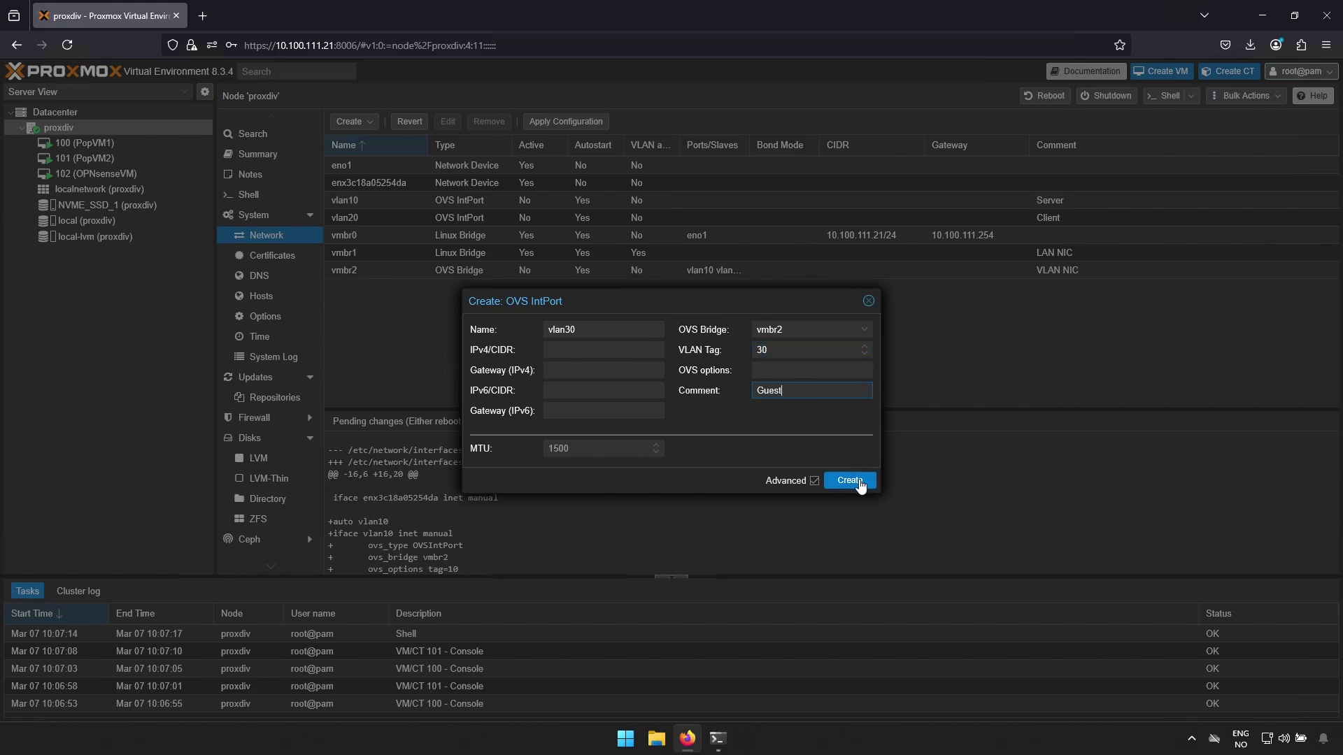
{"action": "left_click", "coordinate": [855, 481]}
{"action": "left_click", "coordinate": [561, 123]}
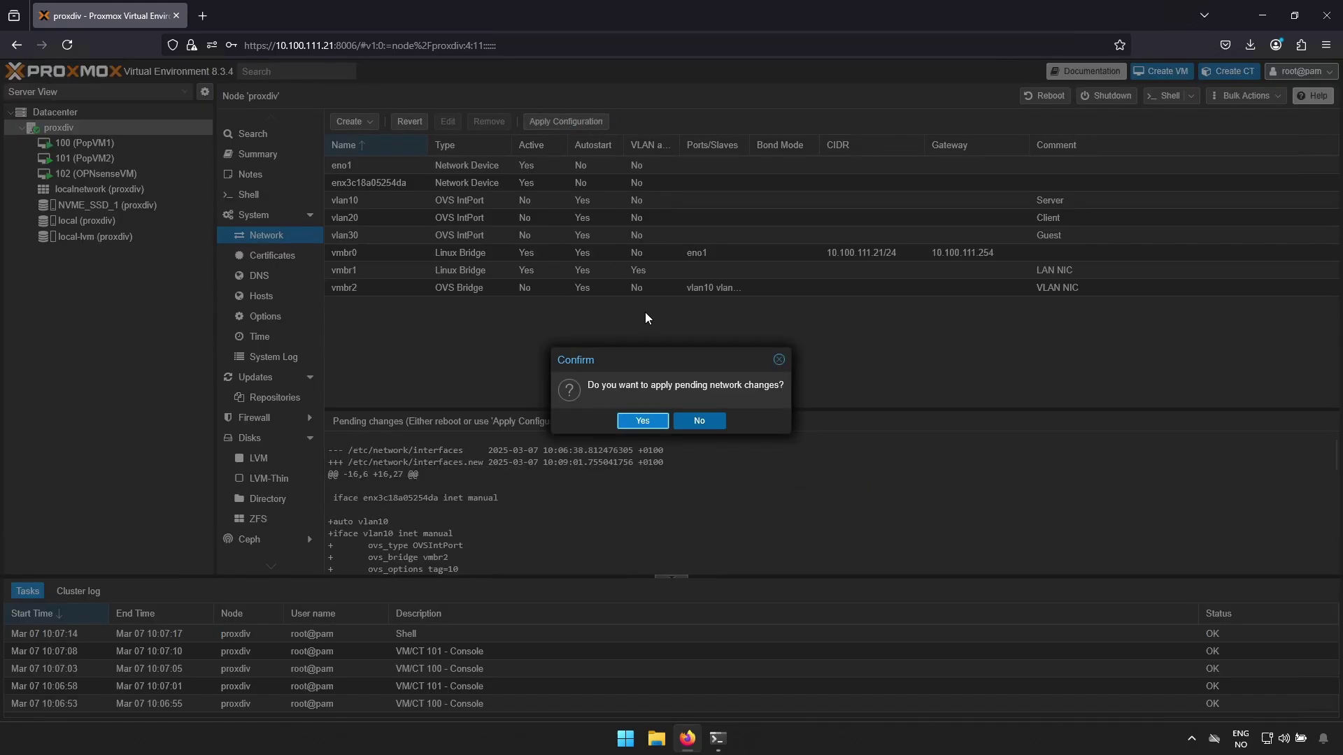
{"action": "left_click", "coordinate": [644, 422]}
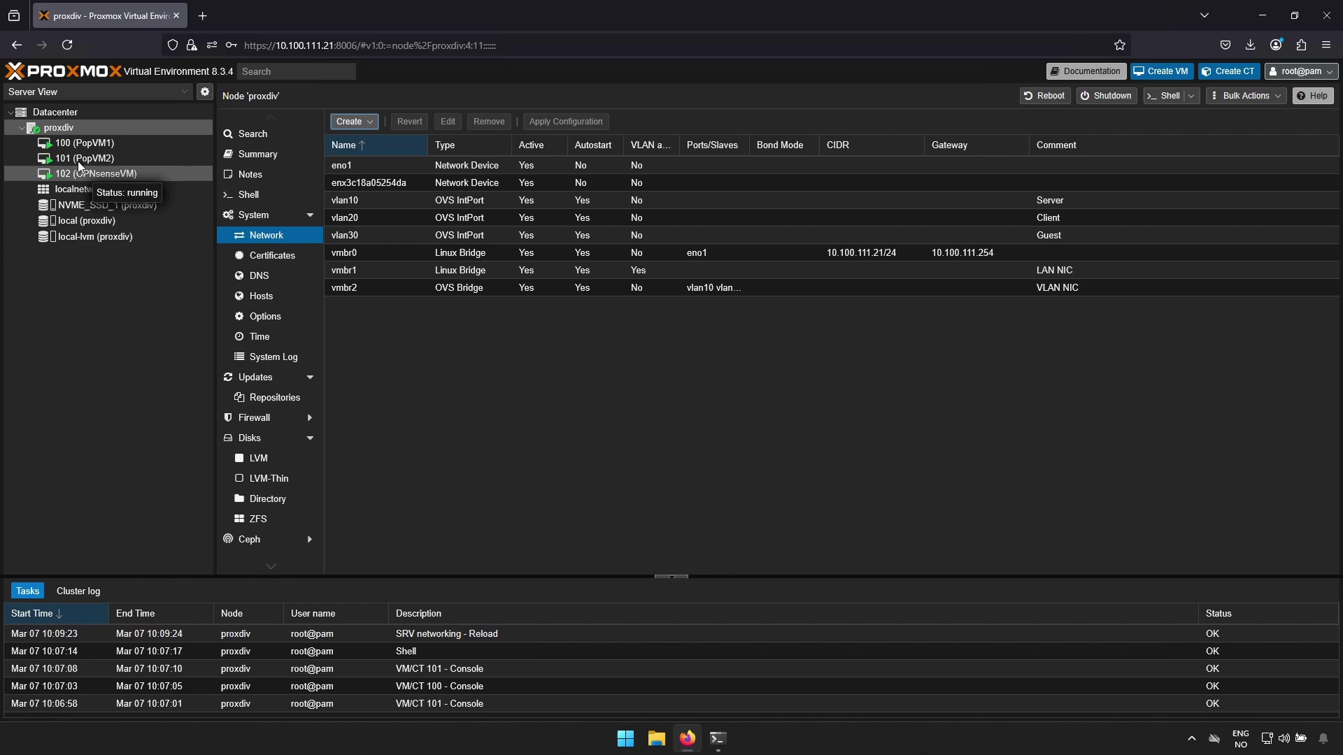
In PopVM1's console terminal, run ifconfig and select ens18's address 192.168.1.102
{"action": "left_click", "coordinate": [67, 142]}
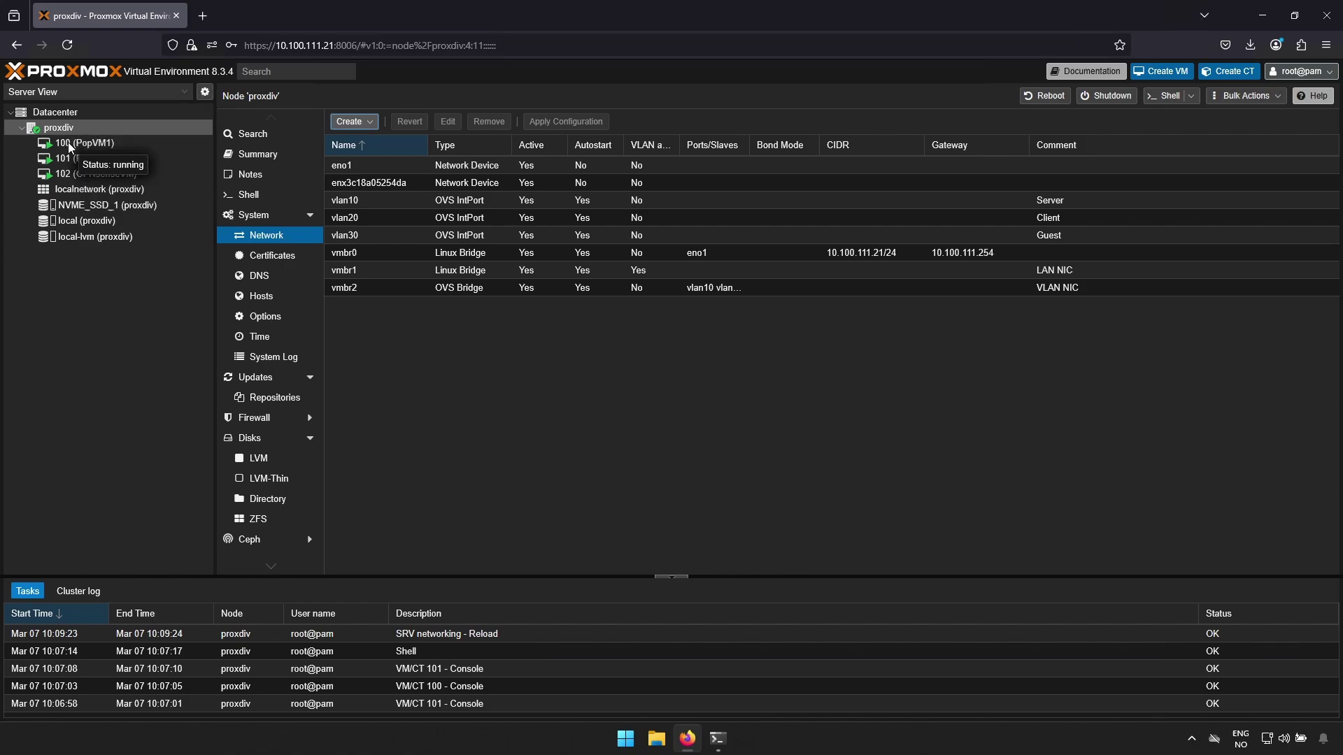
{"action": "double_click", "coordinate": [73, 142]}
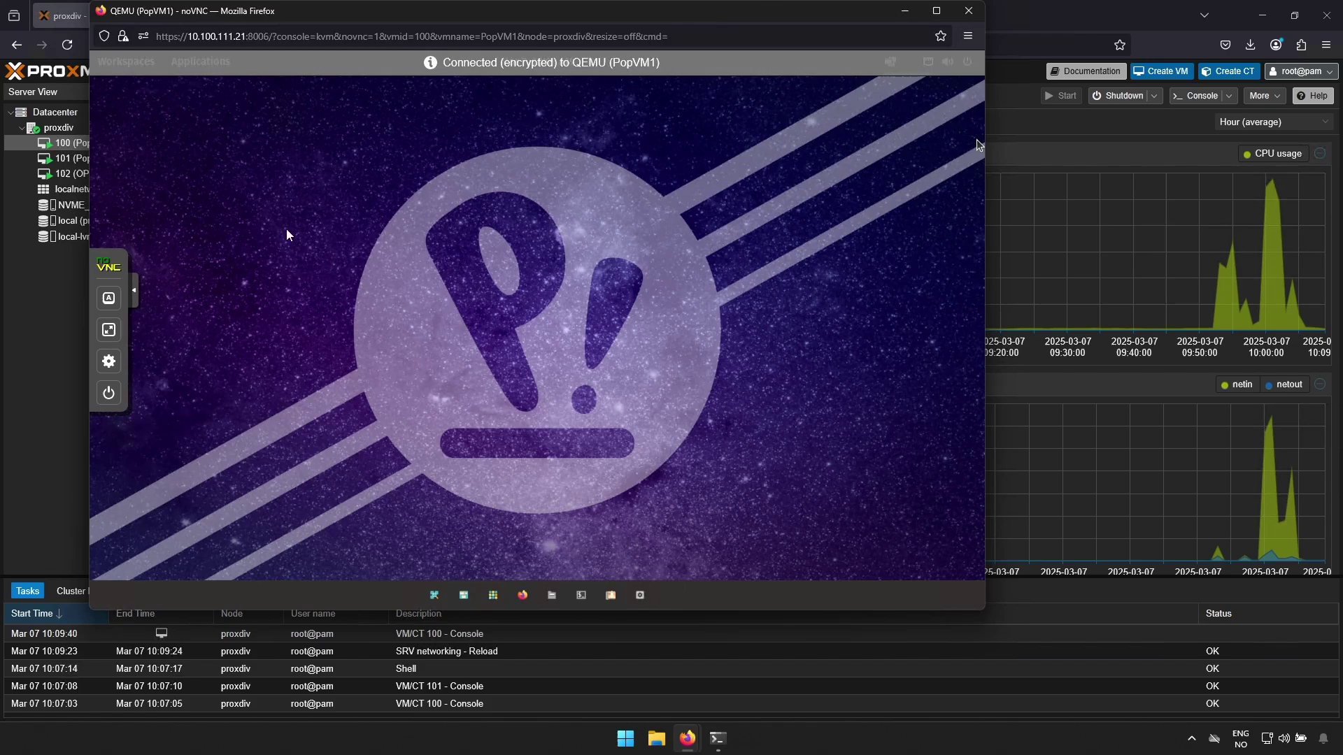
{"action": "left_click", "coordinate": [528, 594]}
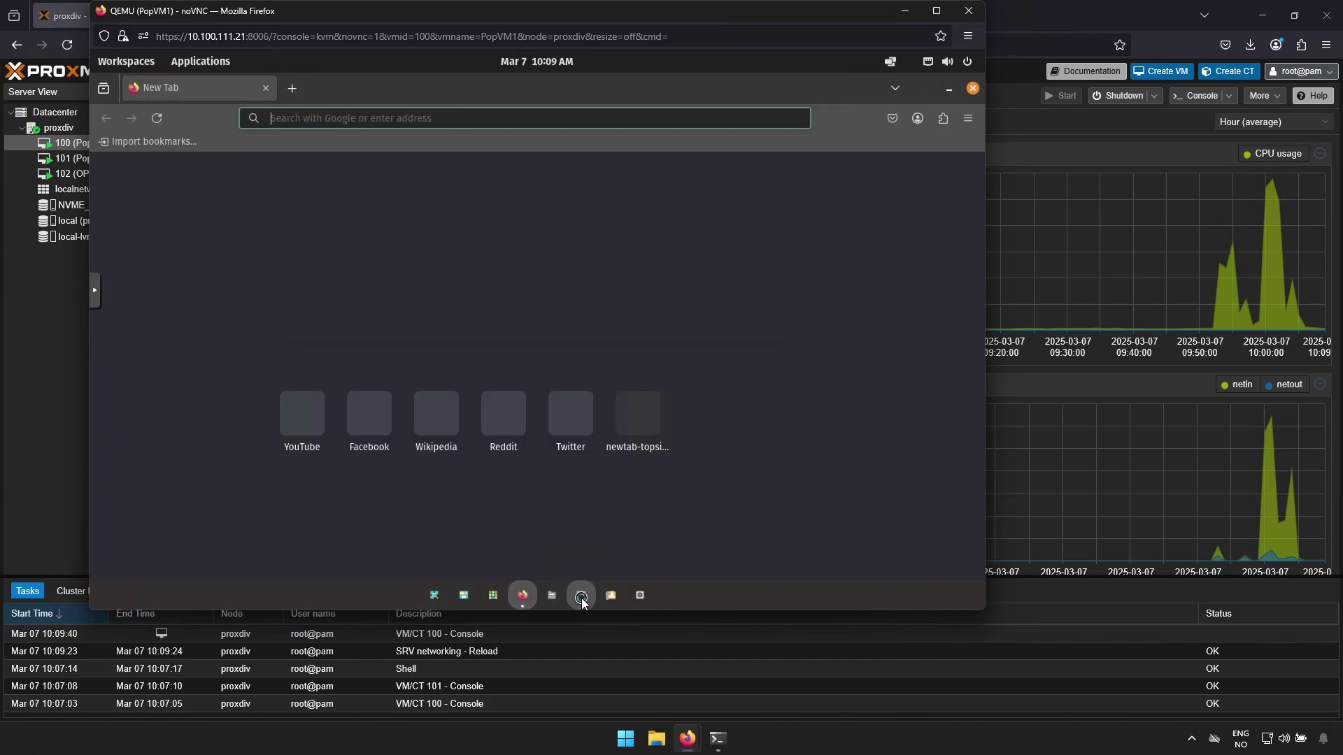
{"action": "left_click", "coordinate": [582, 596]}
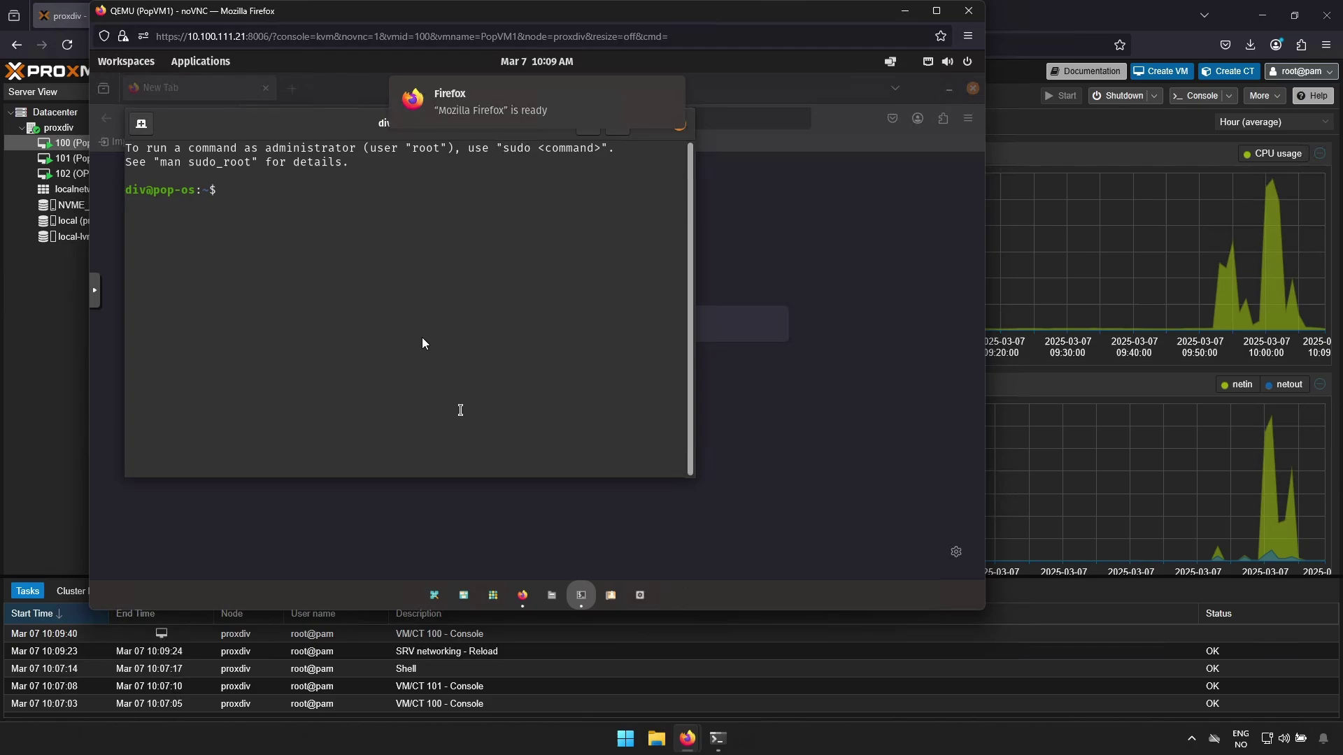
{"action": "type", "text": "i"}
{"action": "type", "text": "fconfig"}
{"action": "key", "text": "Return"}
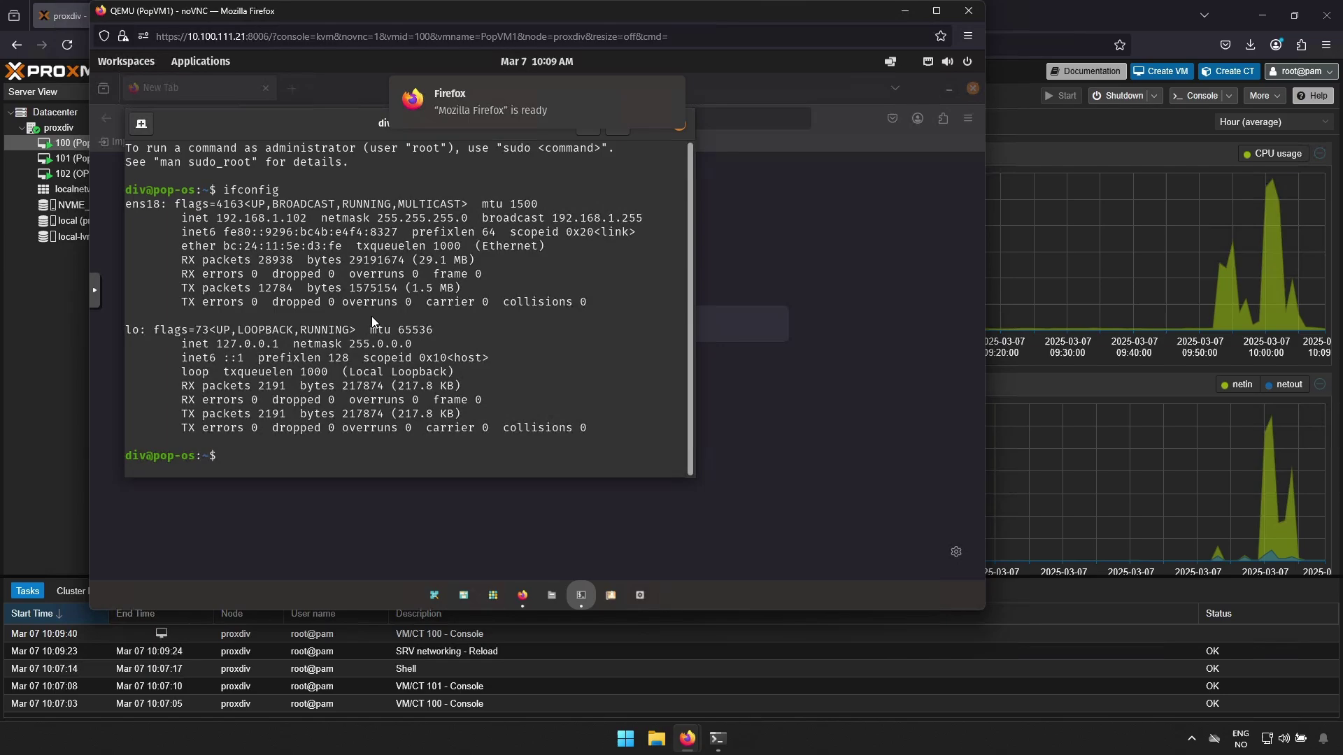
{"action": "left_click_drag", "start_coordinate": [293, 219], "coordinate": [220, 221]}
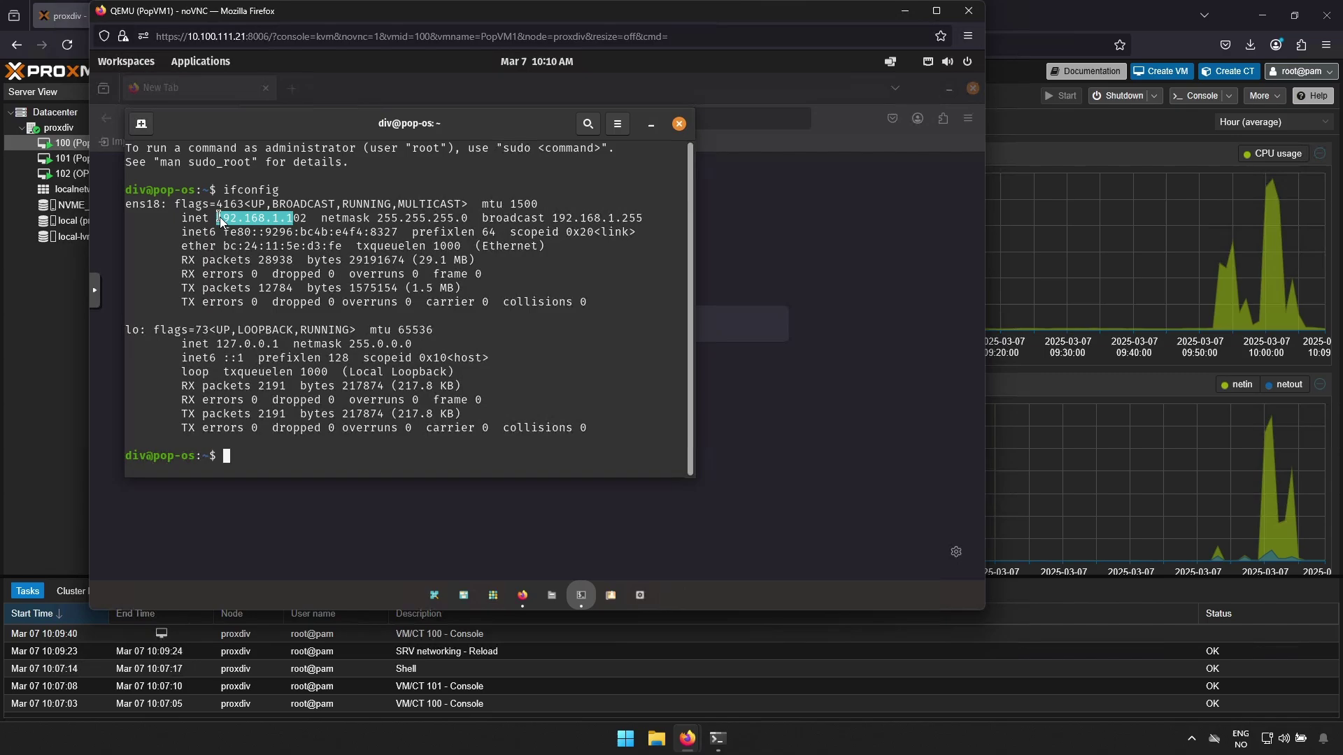
{"action": "left_click_drag", "start_coordinate": [221, 222], "coordinate": [217, 220]}
{"action": "key", "text": "ctrl+c"}
Browse to 192.168.1.1, accept the certificate risk, and log in to OPNsense as root
{"action": "left_click", "coordinate": [451, 98]}
{"action": "type", "text": "19"}
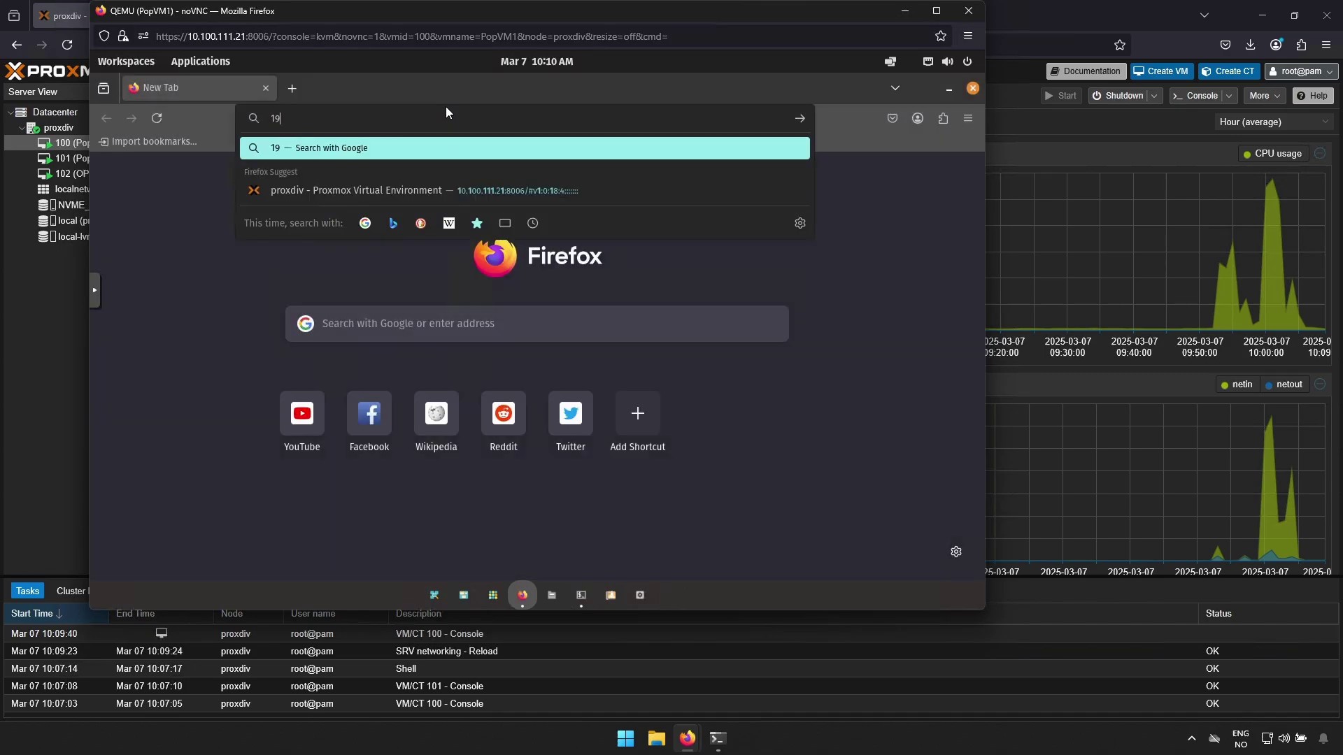
{"action": "key", "text": "ctrl+v"}
{"action": "key", "text": "Return"}
{"action": "left_click", "coordinate": [774, 426]}
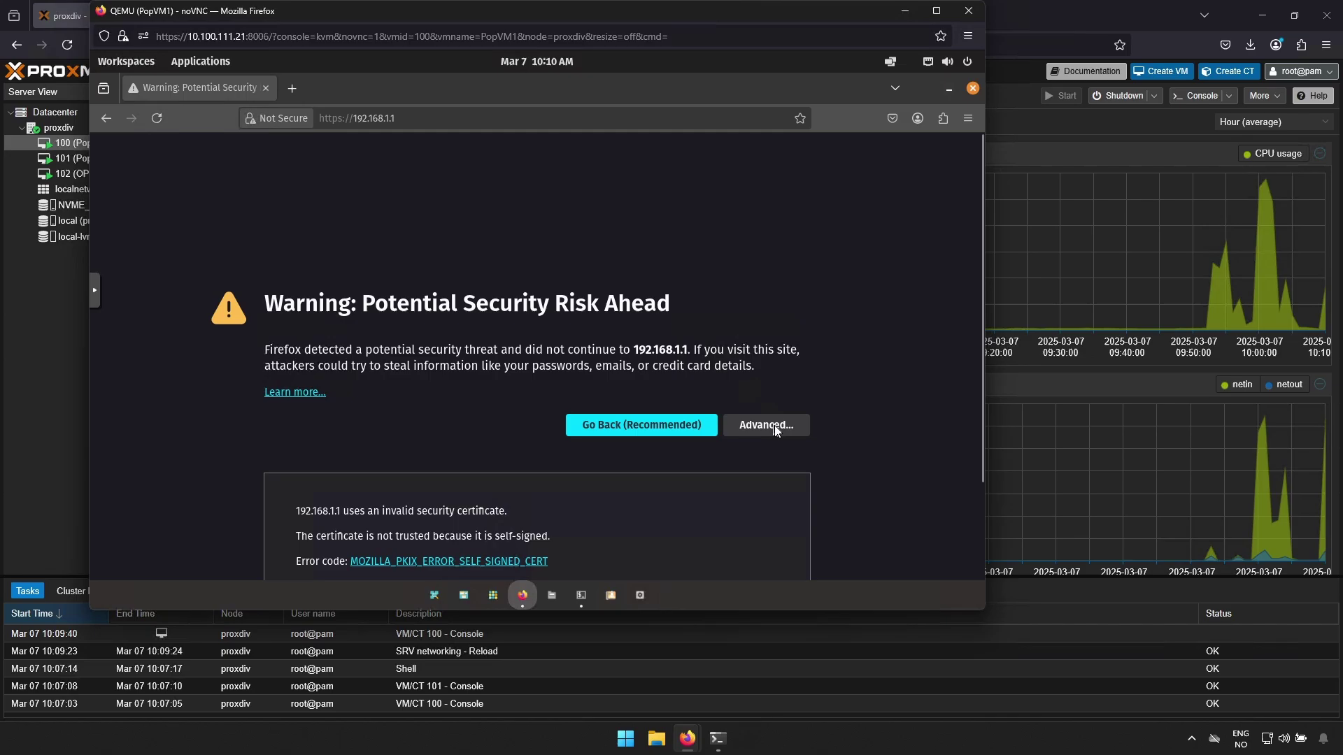
{"action": "left_click", "coordinate": [738, 537]}
{"action": "type", "text": "opns"}
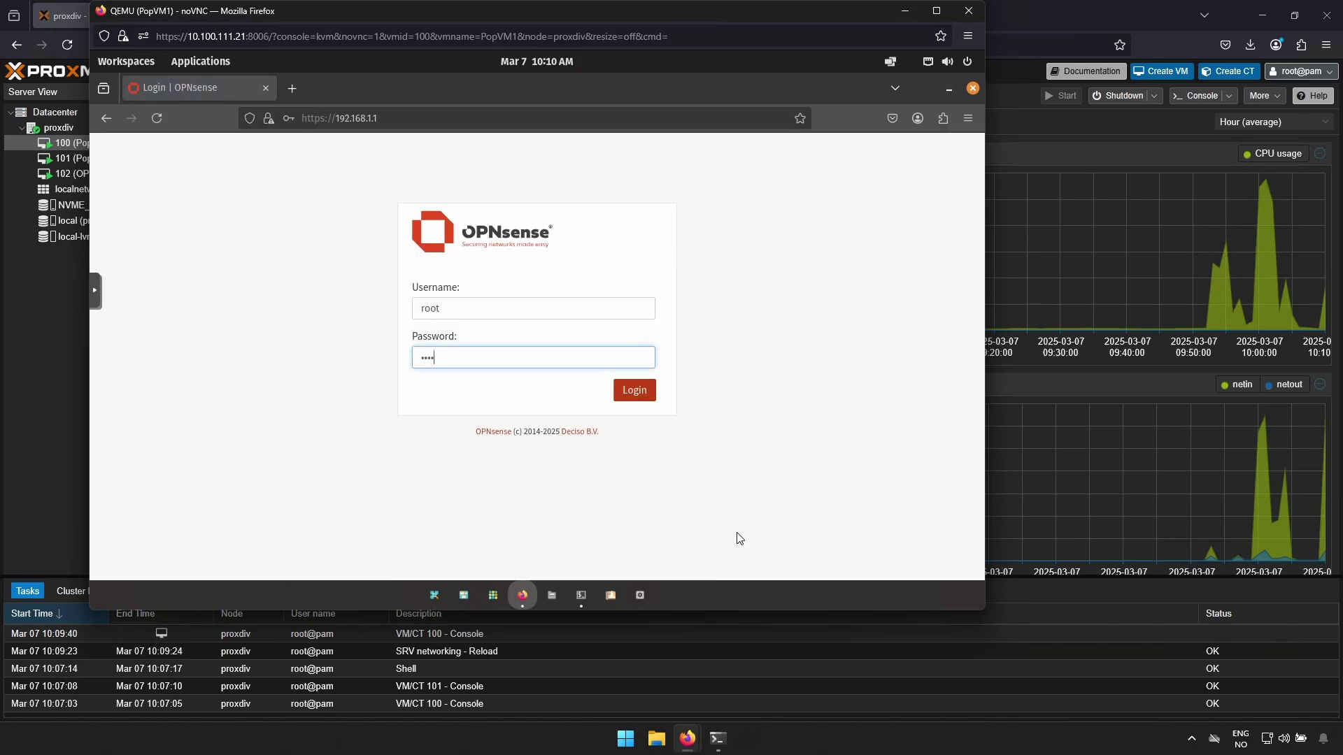
{"action": "key", "text": "Return"}
{"action": "left_click", "coordinate": [467, 261]}
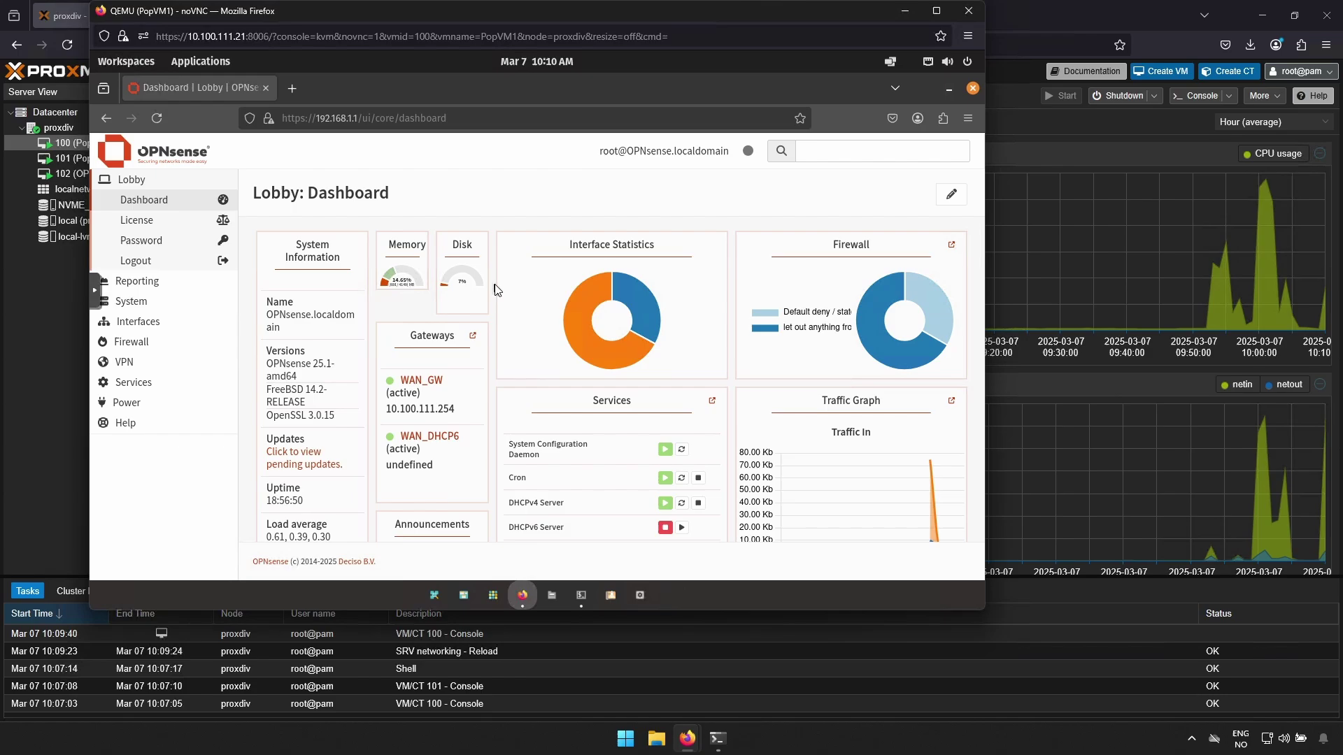
Go to Interfaces > Devices > VLAN
{"action": "left_click", "coordinate": [168, 322]}
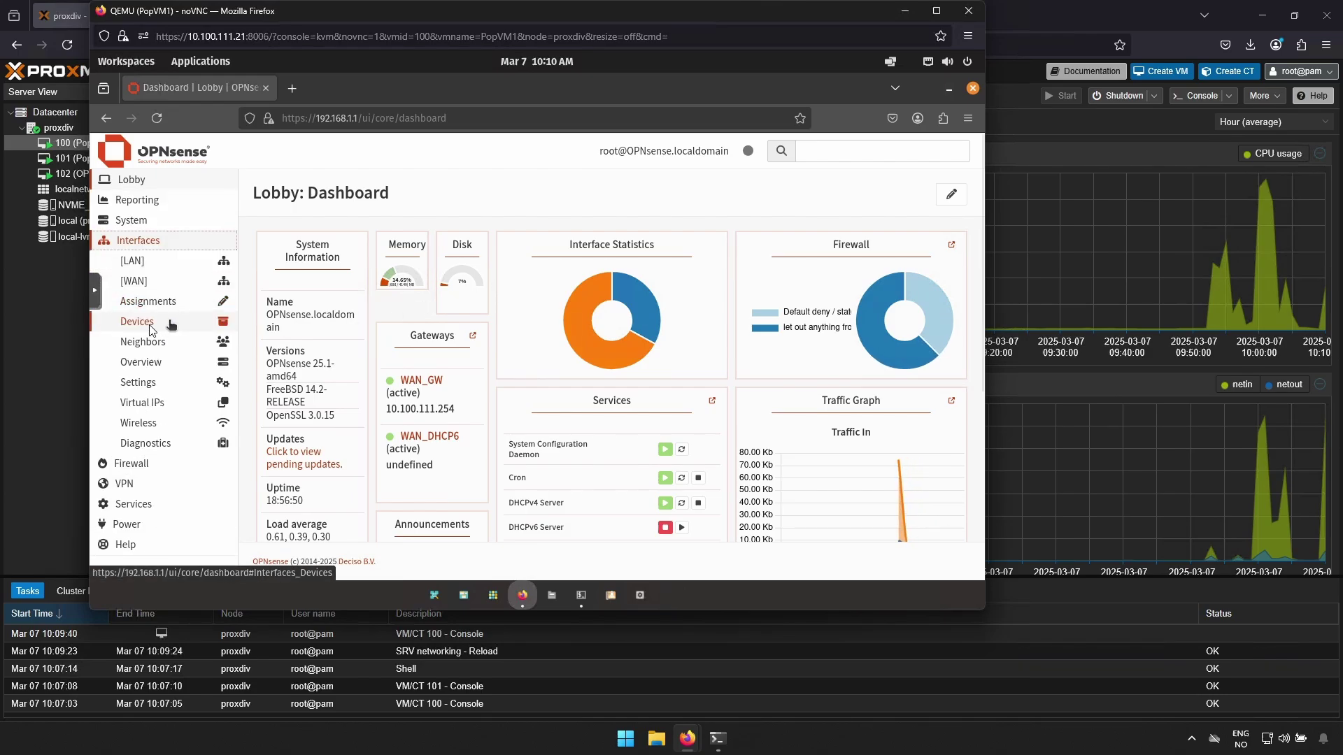
{"action": "left_click", "coordinate": [146, 323]}
{"action": "left_click", "coordinate": [137, 457]}
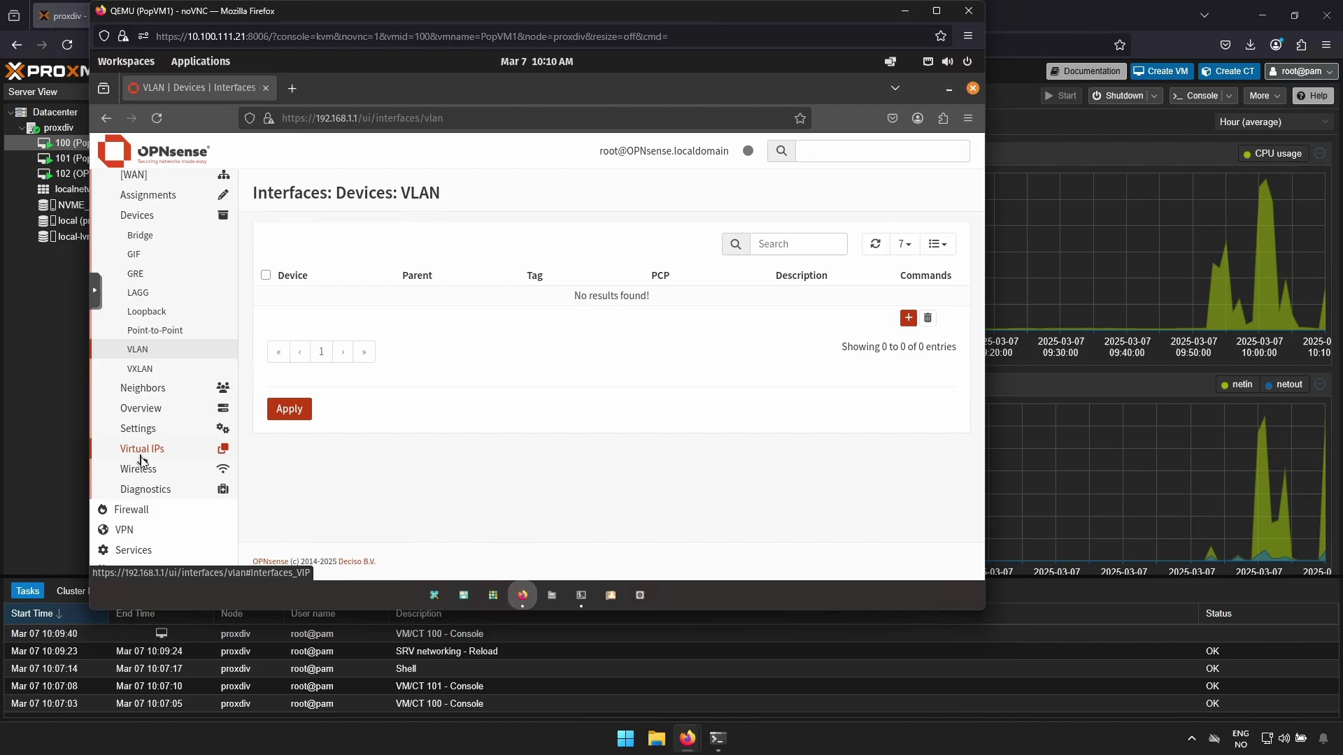
Add VLAN vlan0.10 on vtnet1 [LAN], tag 10, priority Critical Applications (3), described Server
{"action": "left_click", "coordinate": [908, 318]}
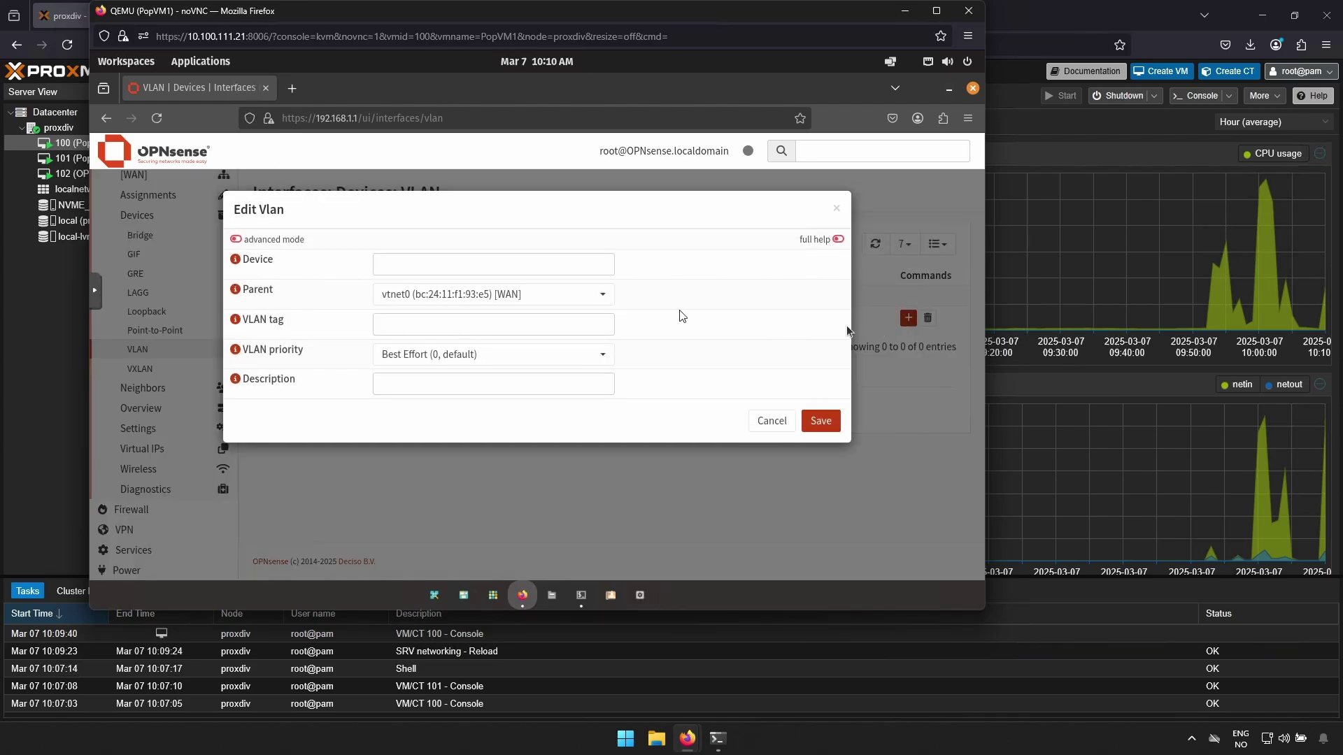
{"action": "left_click", "coordinate": [535, 269]}
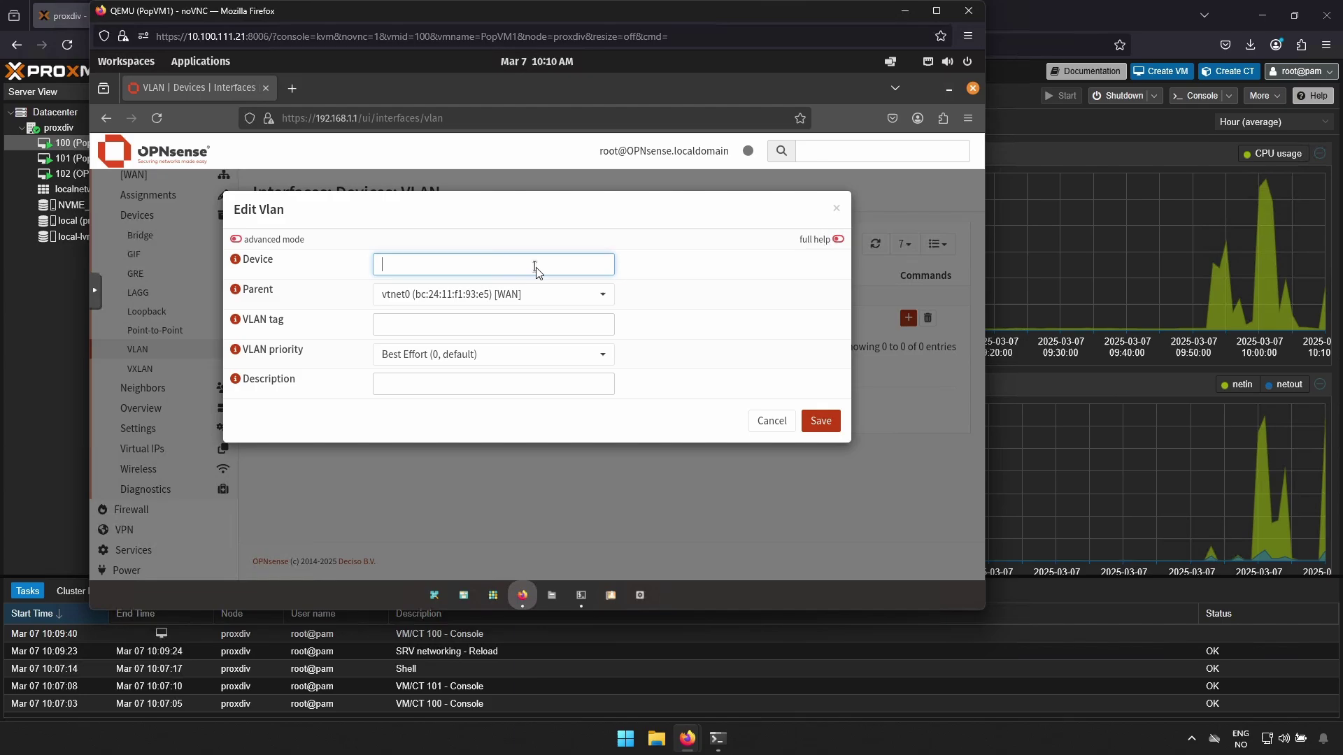
{"action": "type", "text": "vlan0"}
{"action": "type", "text": ".10"}
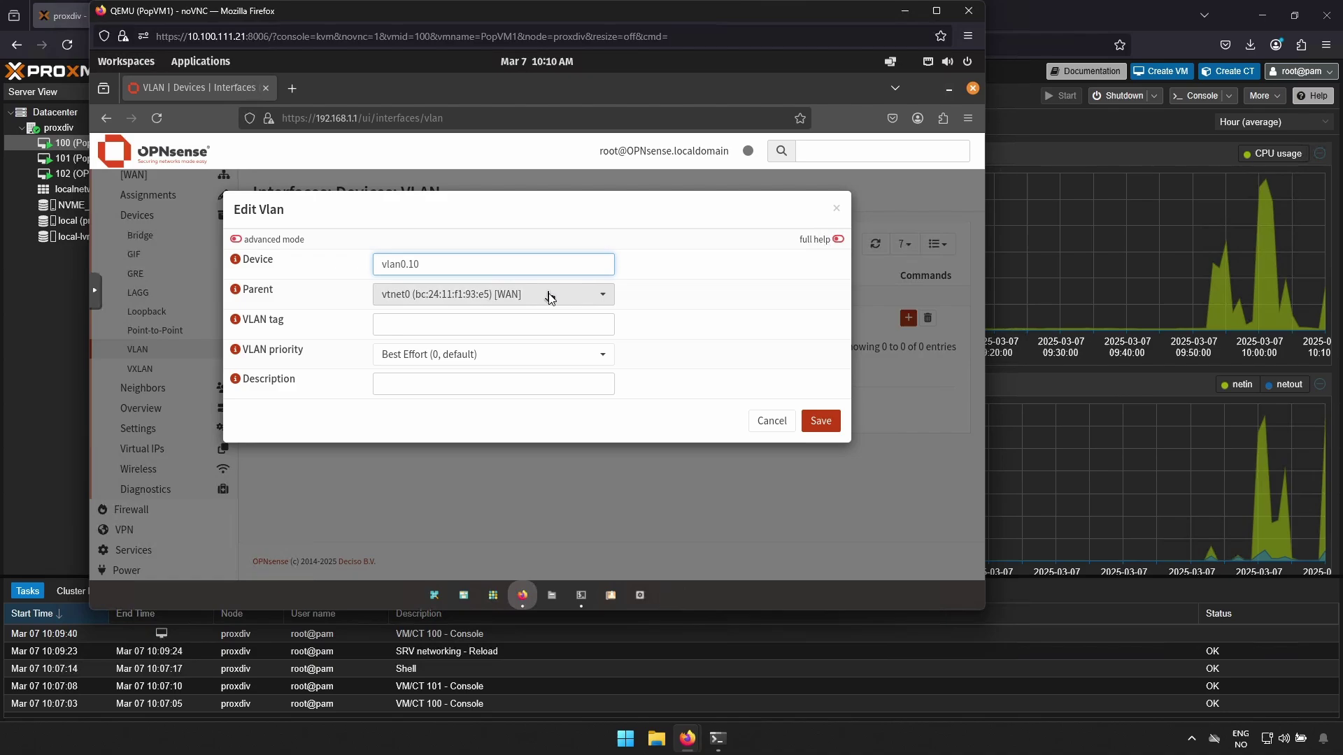
{"action": "left_click", "coordinate": [547, 297]}
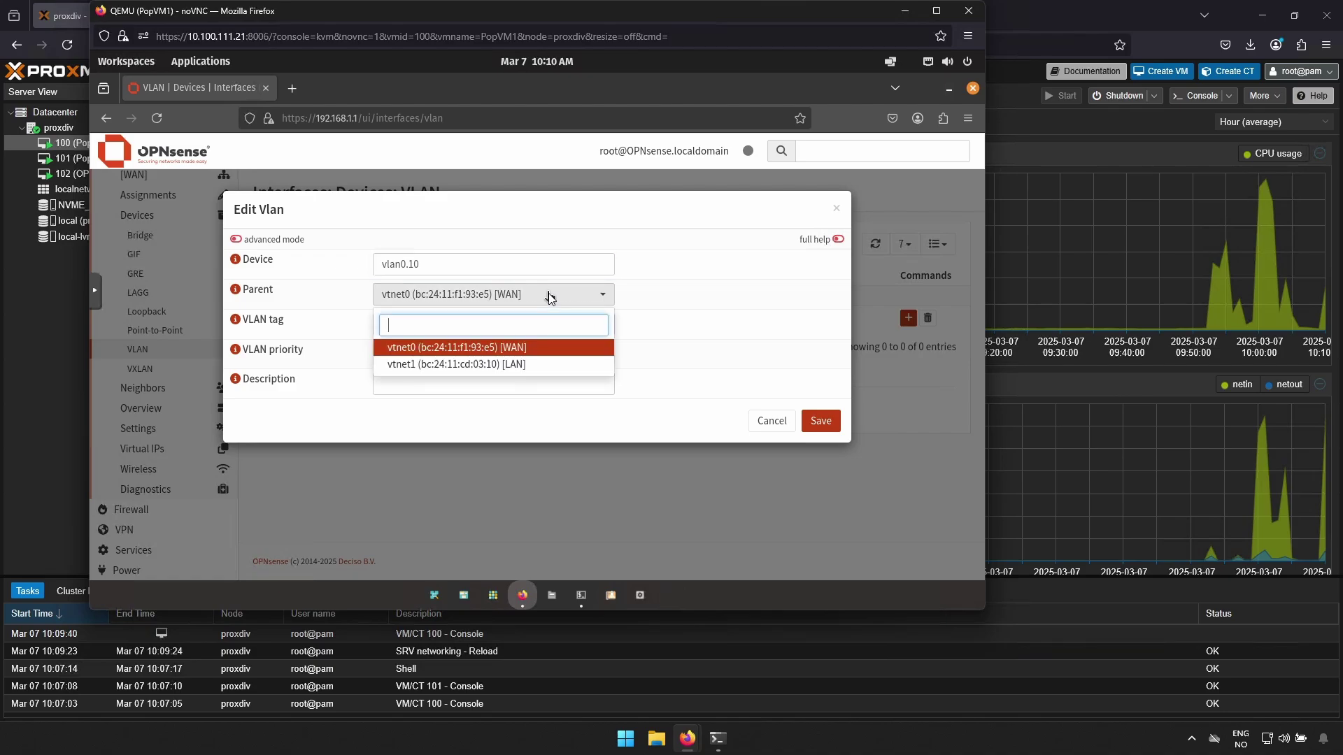
{"action": "left_click", "coordinate": [497, 364]}
{"action": "left_click", "coordinate": [496, 330]}
{"action": "type", "text": "10"}
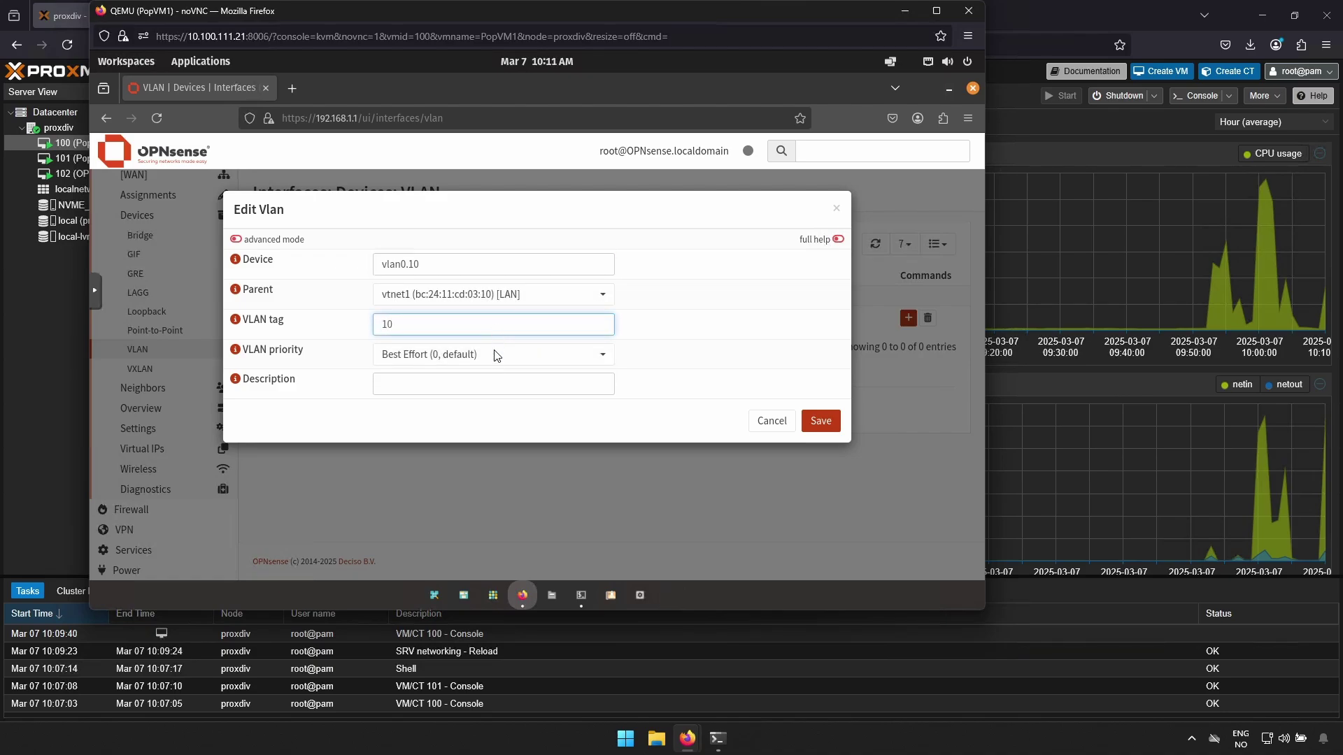
{"action": "left_click", "coordinate": [495, 359]}
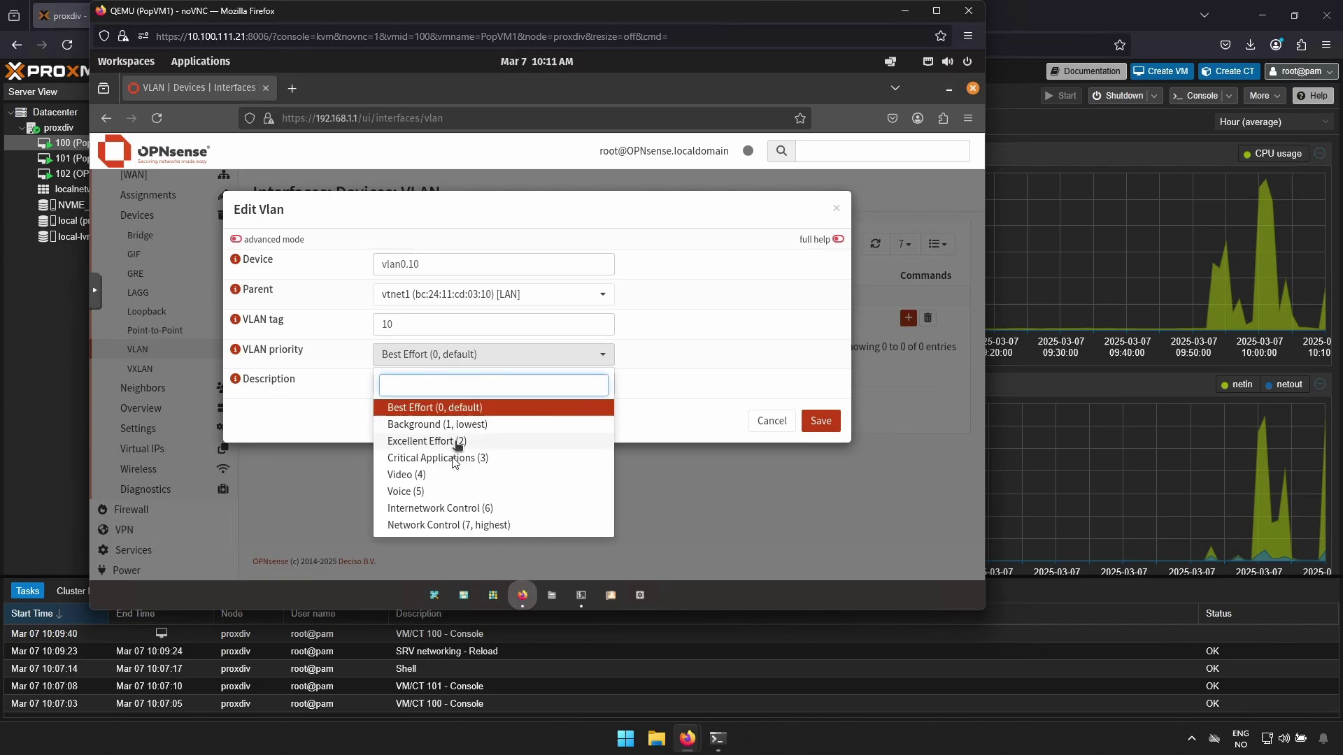
{"action": "left_click", "coordinate": [452, 458]}
{"action": "left_click", "coordinate": [433, 385]}
{"action": "type", "text": "Server"}
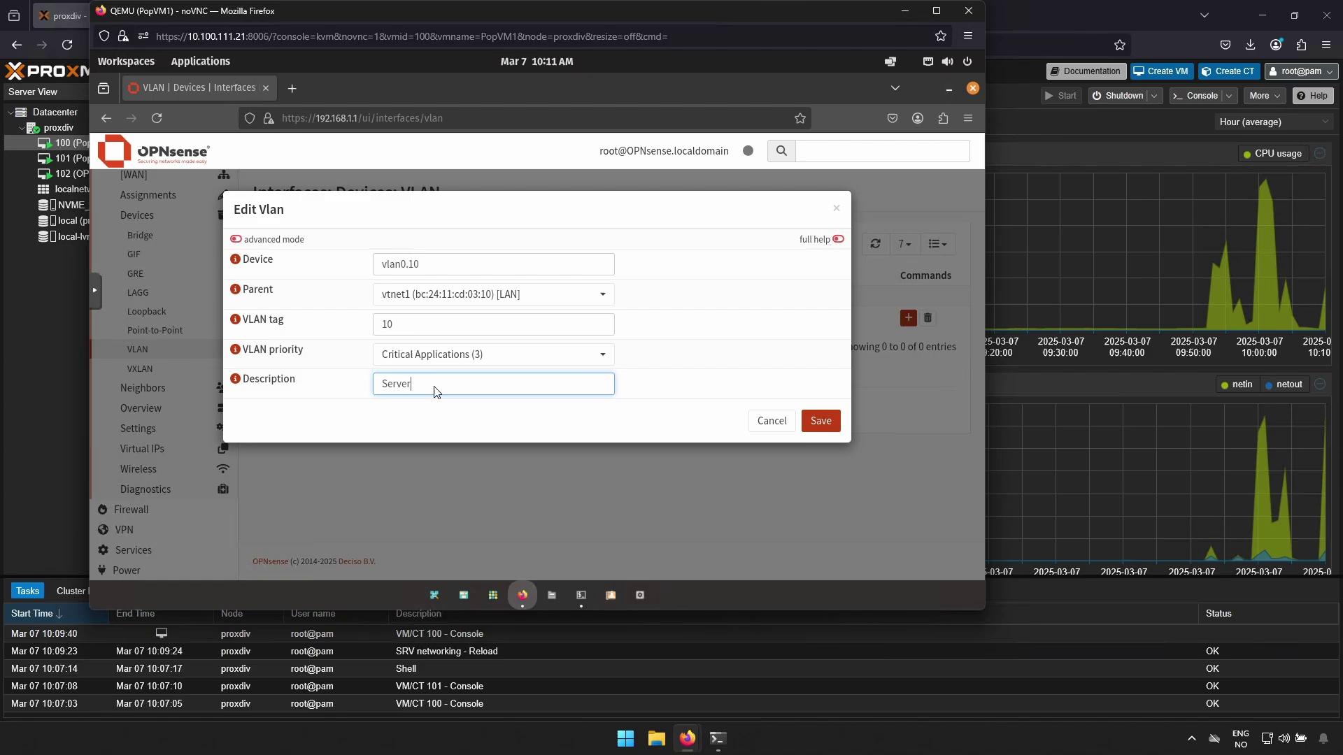
{"action": "left_click", "coordinate": [821, 422]}
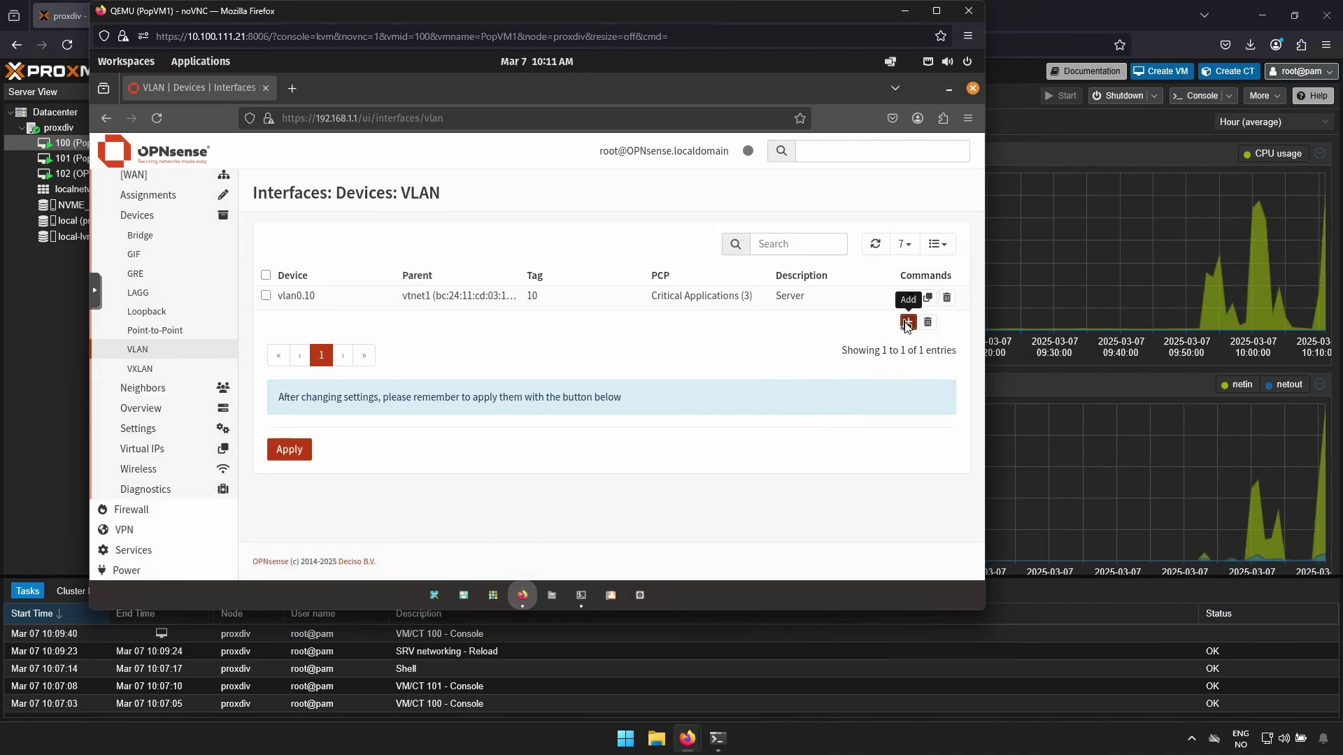
Add VLAN vlan0.20 on vtnet1 [LAN], tag 20, priority Excellent Effort (2), described Client
{"action": "left_click", "coordinate": [909, 321]}
{"action": "type", "text": "vlan0.20"}
{"action": "left_click", "coordinate": [474, 294]}
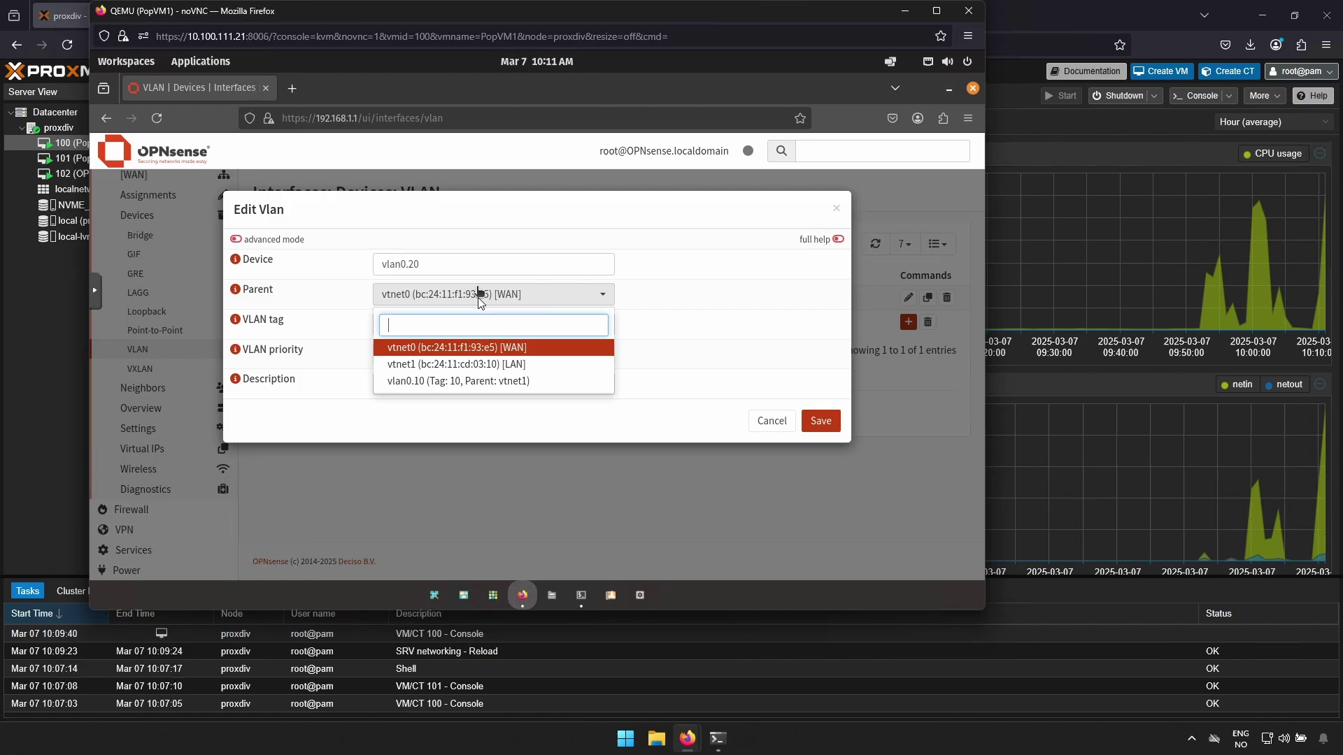
{"action": "left_click", "coordinate": [479, 361]}
{"action": "key", "text": "Tab"}
{"action": "type", "text": "20"}
{"action": "left_click", "coordinate": [459, 354]}
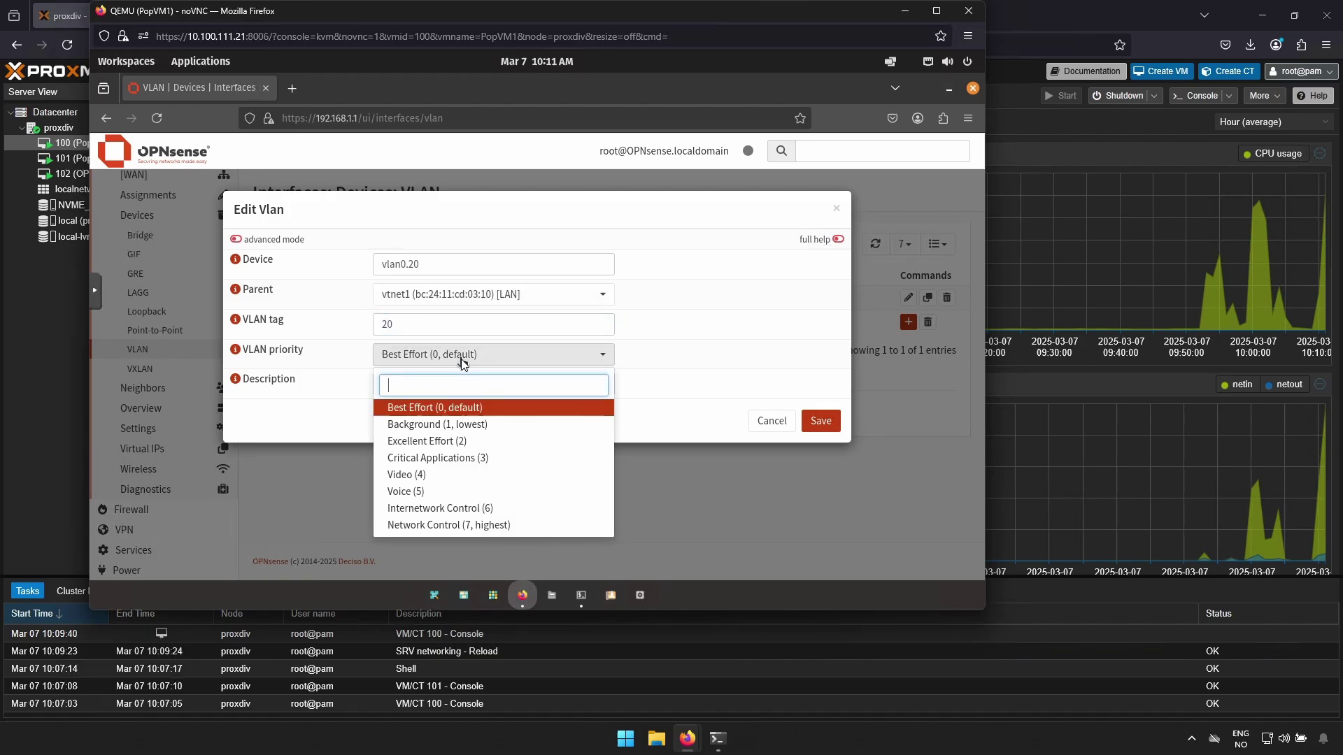
{"action": "left_click", "coordinate": [461, 442]}
{"action": "left_click", "coordinate": [459, 384]}
{"action": "type", "text": "Client"}
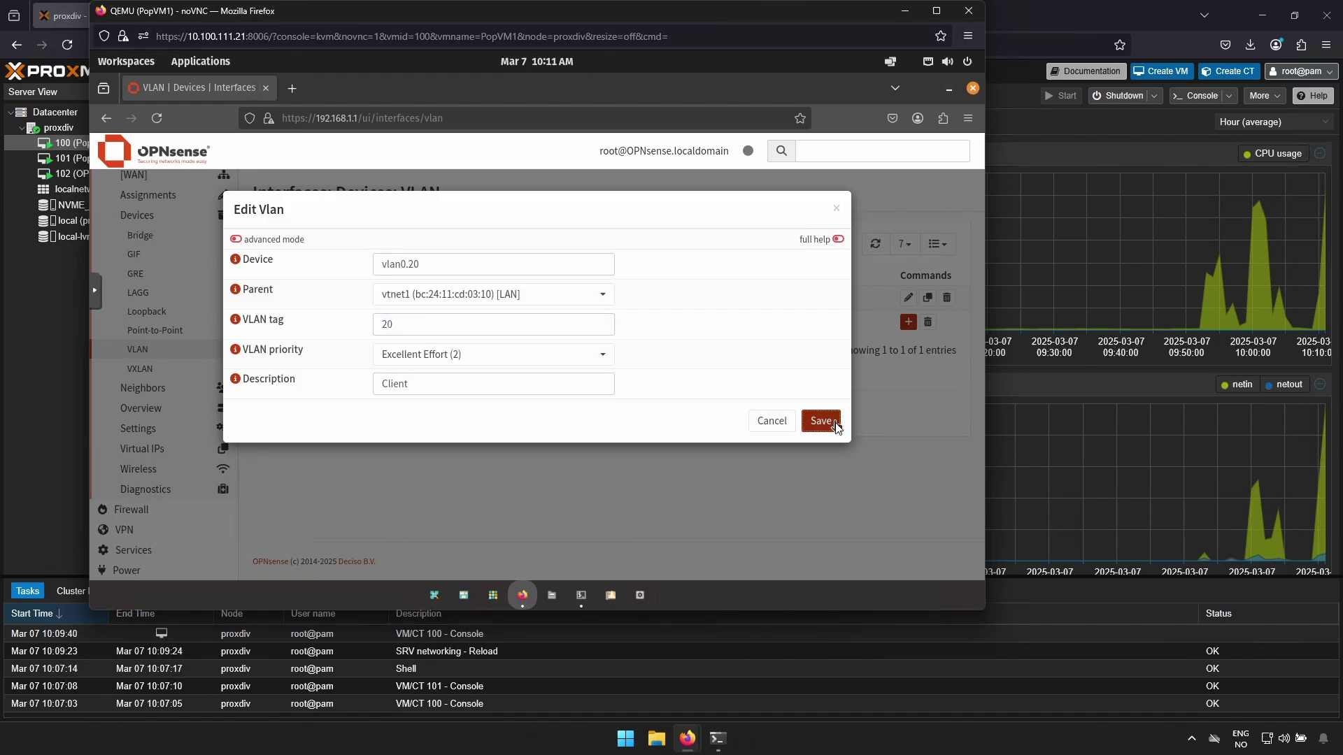
{"action": "left_click", "coordinate": [820, 421]}
Add VLAN vlan0.30 on vtnet1 [LAN] with tag 30, described Guest
{"action": "left_click", "coordinate": [908, 345]}
{"action": "left_click", "coordinate": [581, 270]}
{"action": "type", "text": "vlan0."}
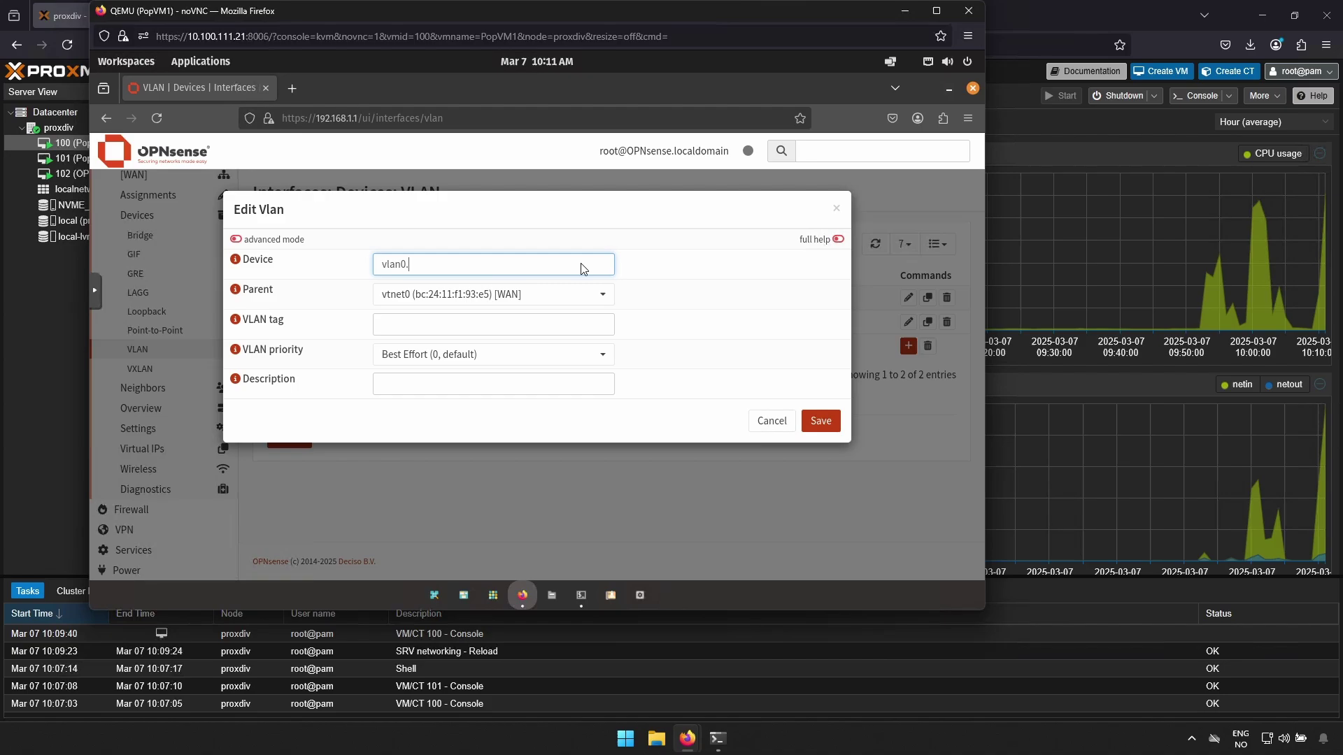
{"action": "type", "text": "30"}
{"action": "left_click", "coordinate": [583, 294]}
{"action": "left_click", "coordinate": [494, 363]}
{"action": "left_click", "coordinate": [494, 330]}
{"action": "type", "text": "3"}
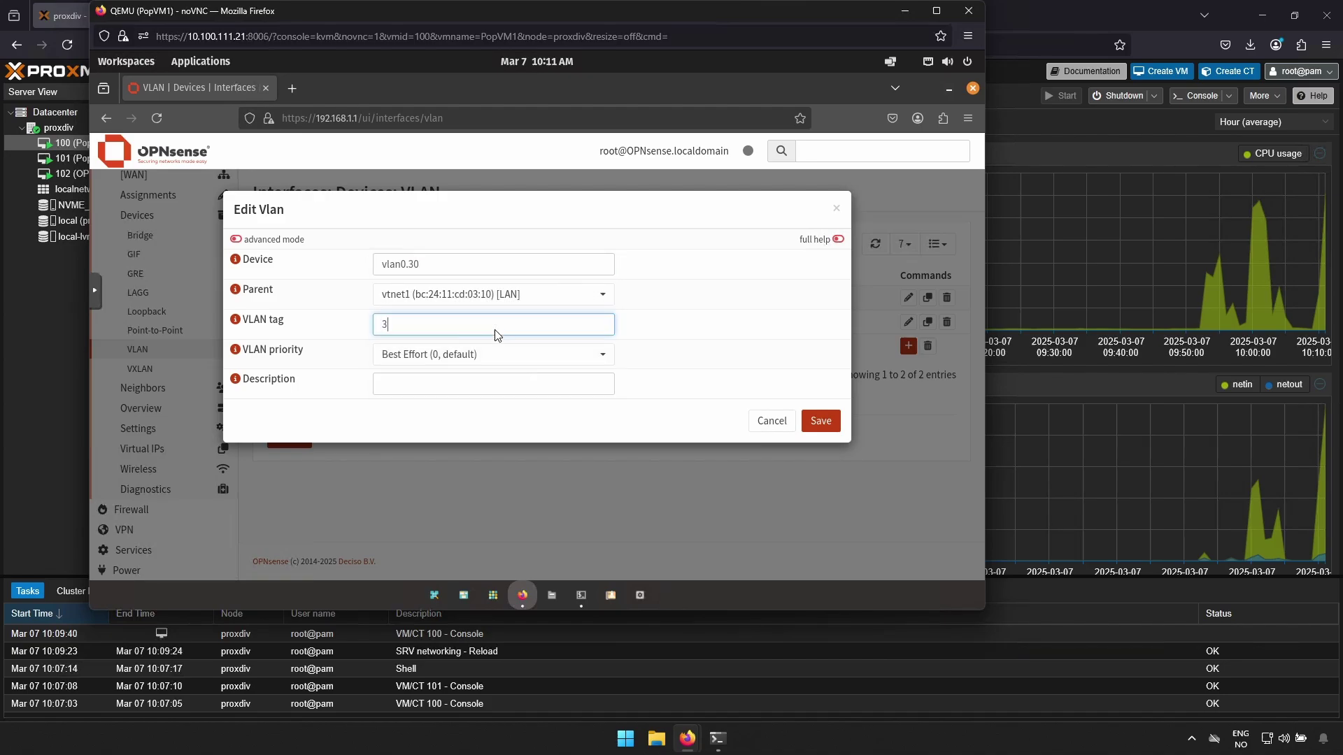
{"action": "type", "text": "0"}
{"action": "left_click", "coordinate": [484, 384]}
{"action": "type", "text": "Guest"}
{"action": "left_click", "coordinate": [821, 421]}
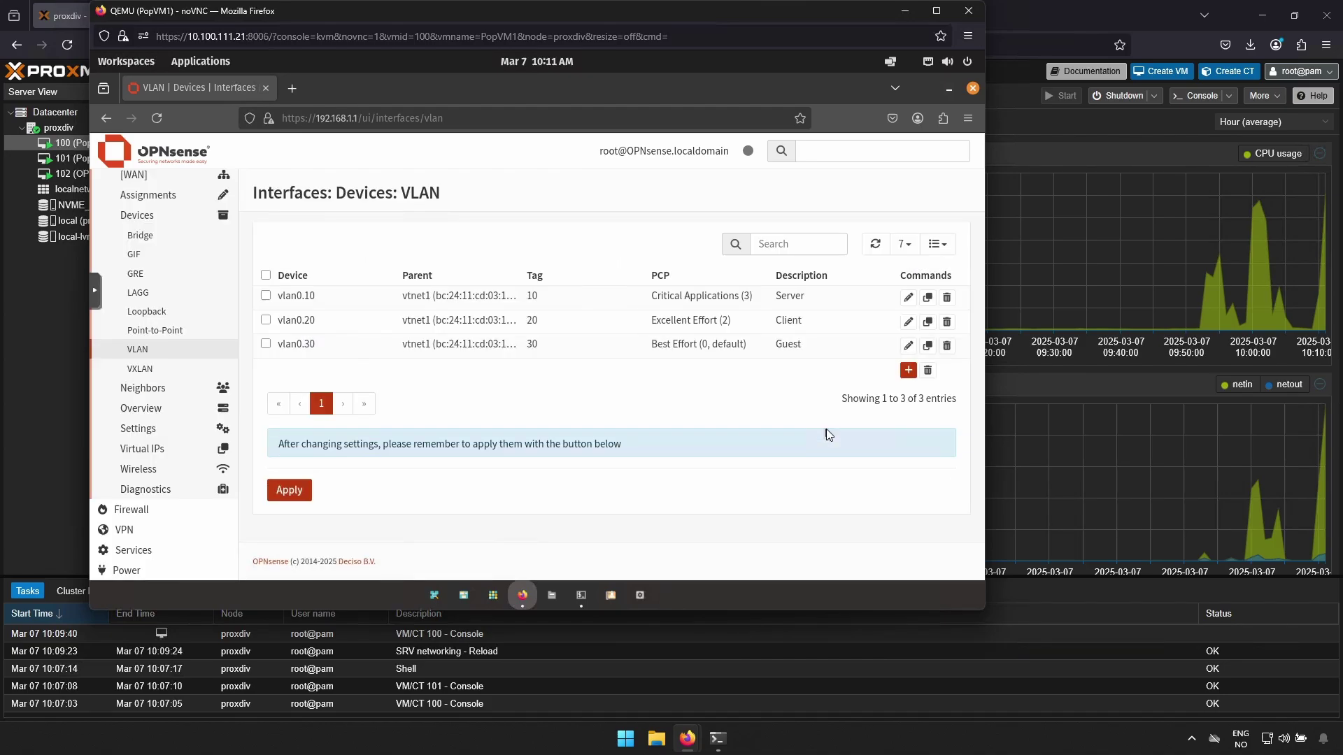
Assign vlan0.10, vlan0.20 and vlan0.30 as interfaces Server, Client and Guest
{"action": "left_click", "coordinate": [132, 201]}
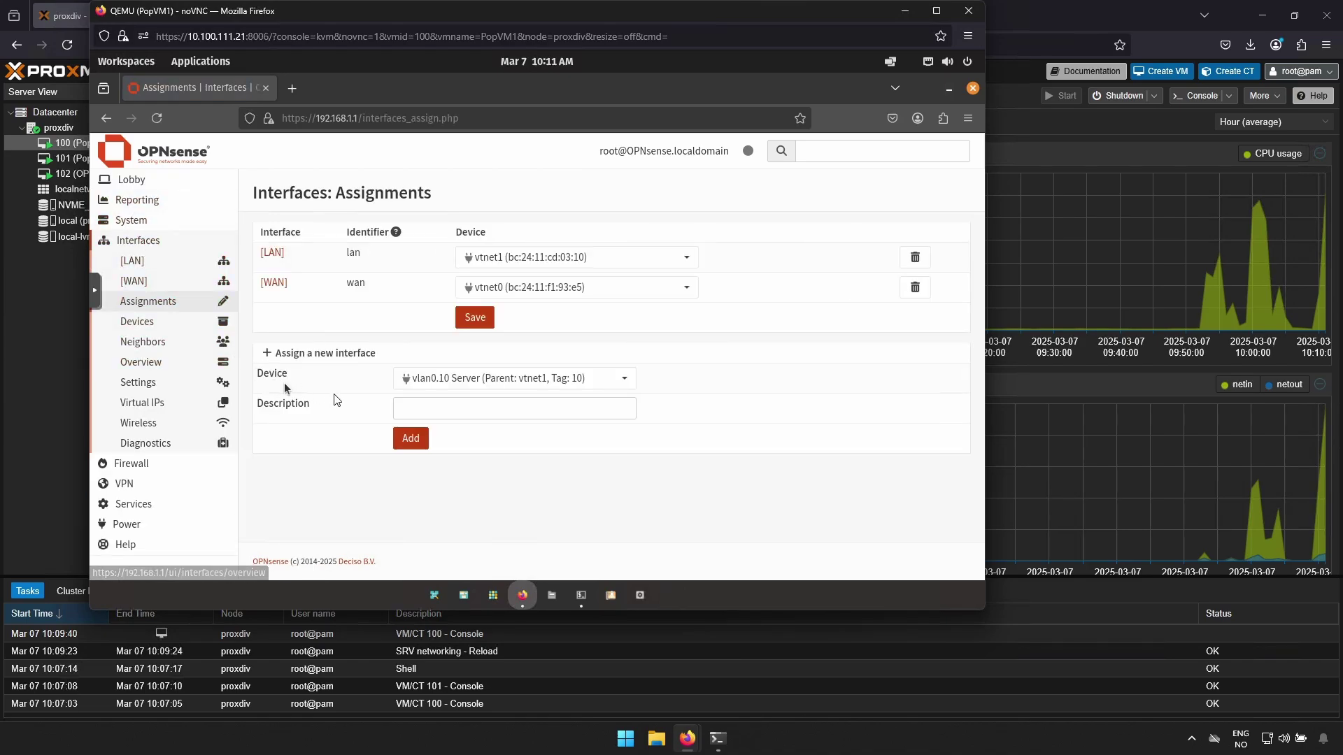
{"action": "left_click", "coordinate": [423, 415]}
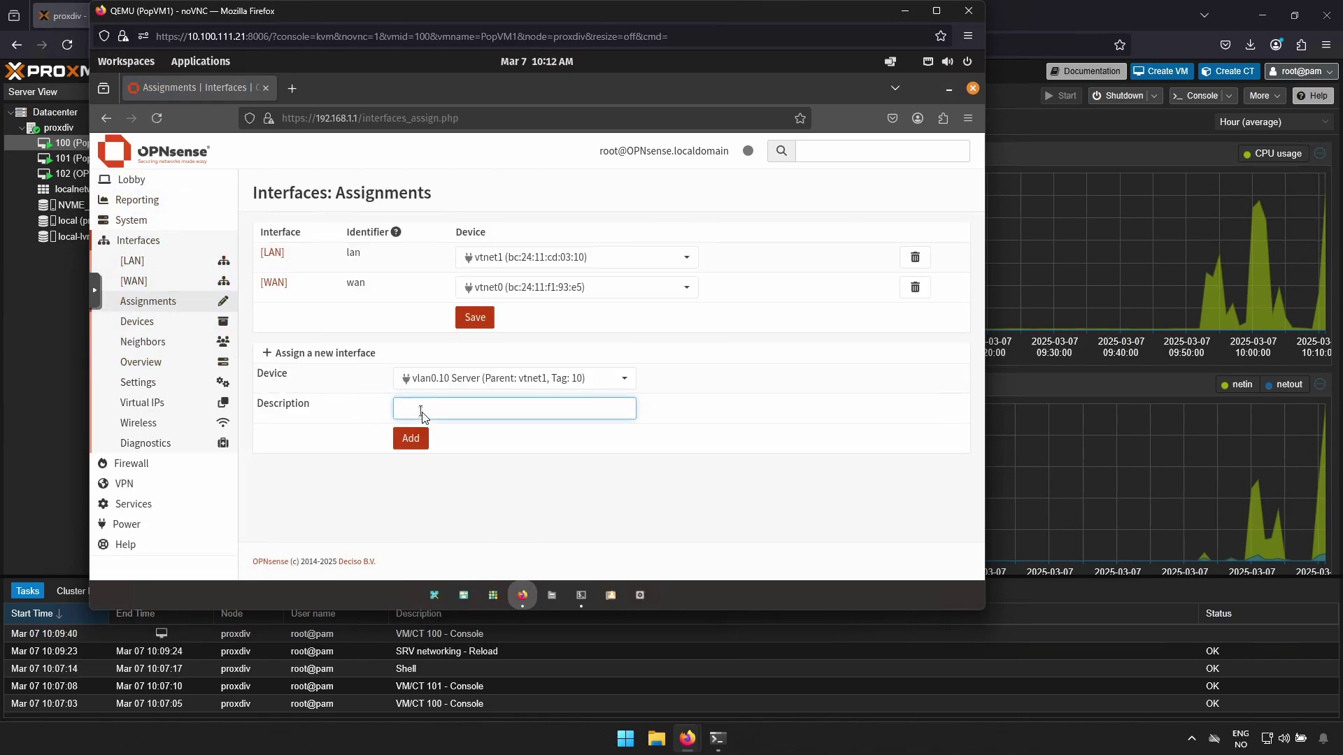
{"action": "type", "text": "Server"}
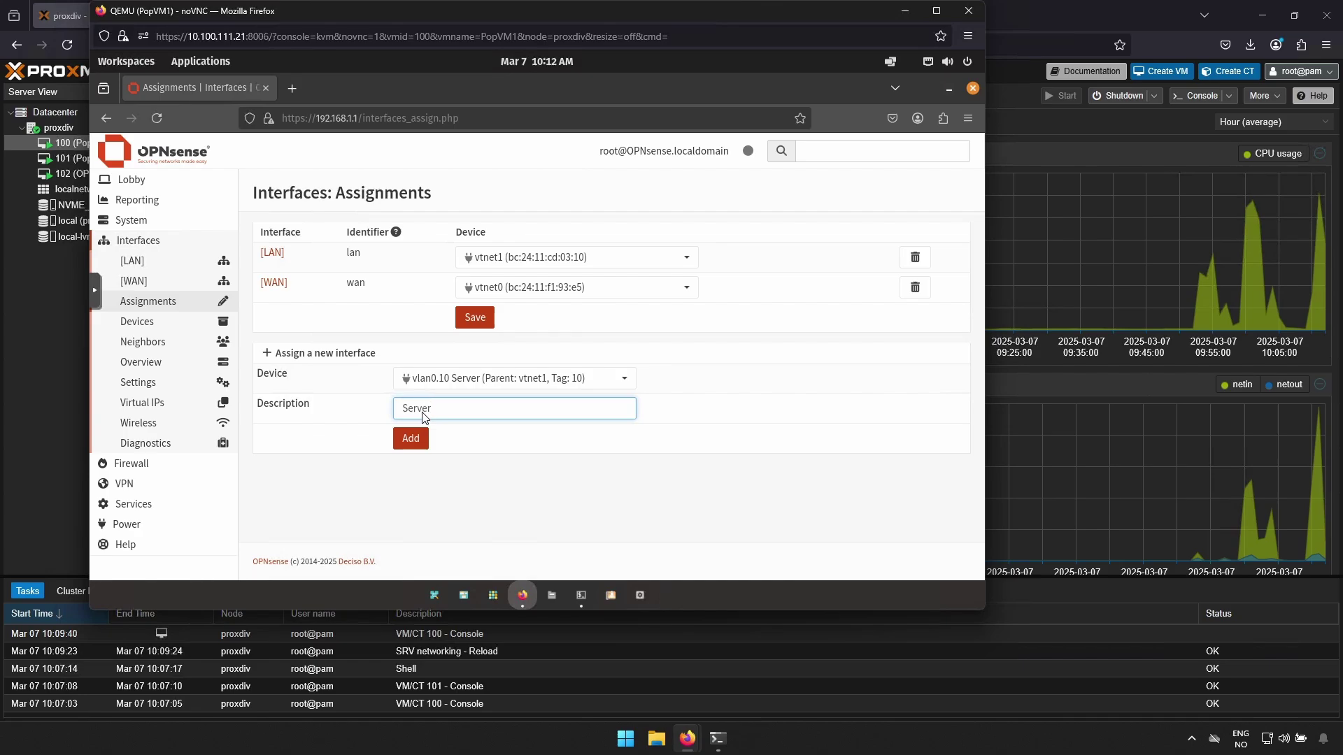
{"action": "left_click", "coordinate": [424, 438]}
{"action": "type", "text": "Clien"}
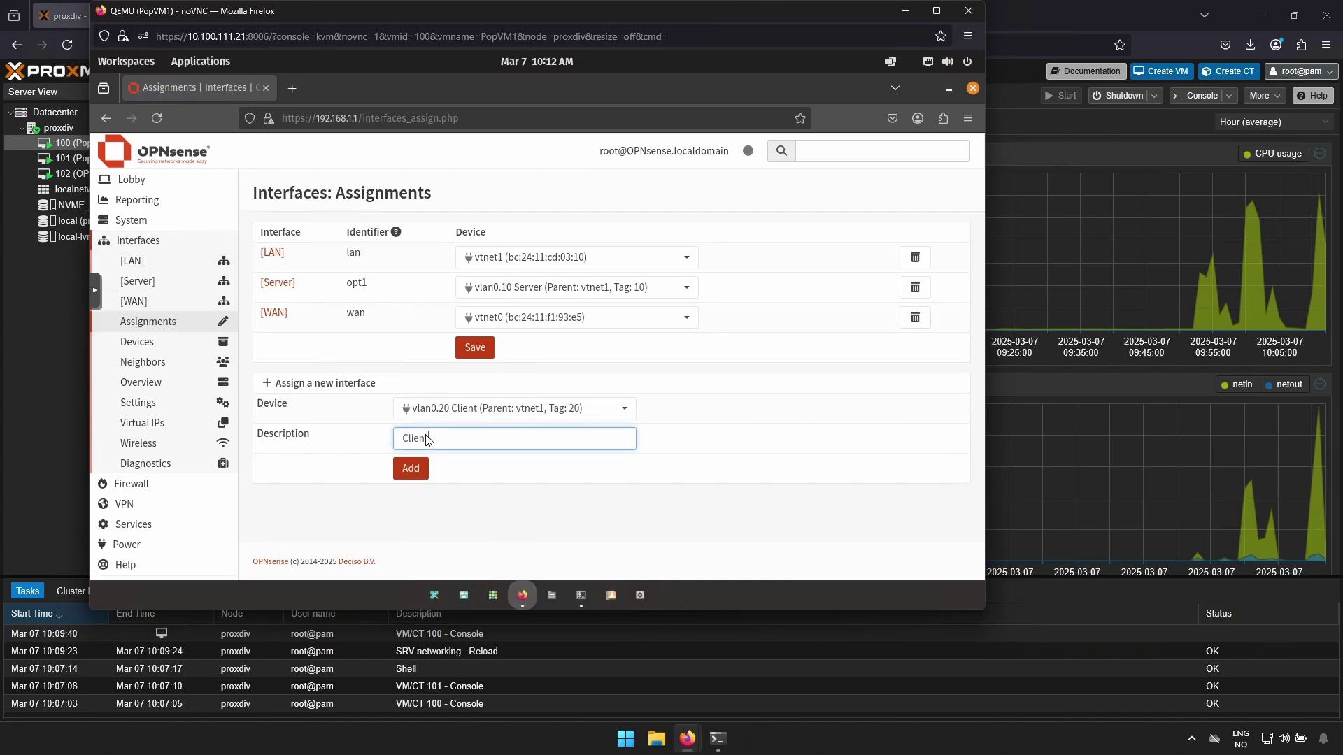
{"action": "left_click", "coordinate": [420, 468]}
{"action": "left_click", "coordinate": [419, 469]}
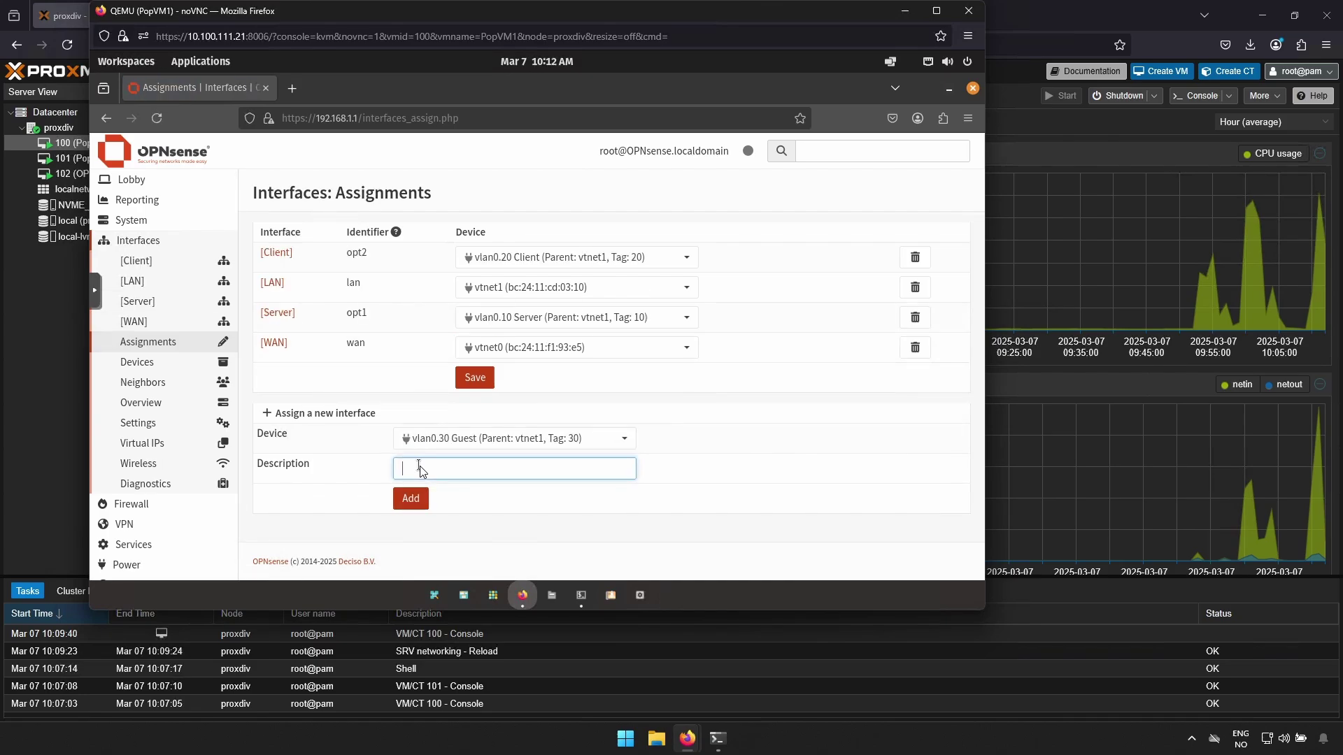
{"action": "type", "text": "Guest"}
{"action": "left_click", "coordinate": [411, 498]}
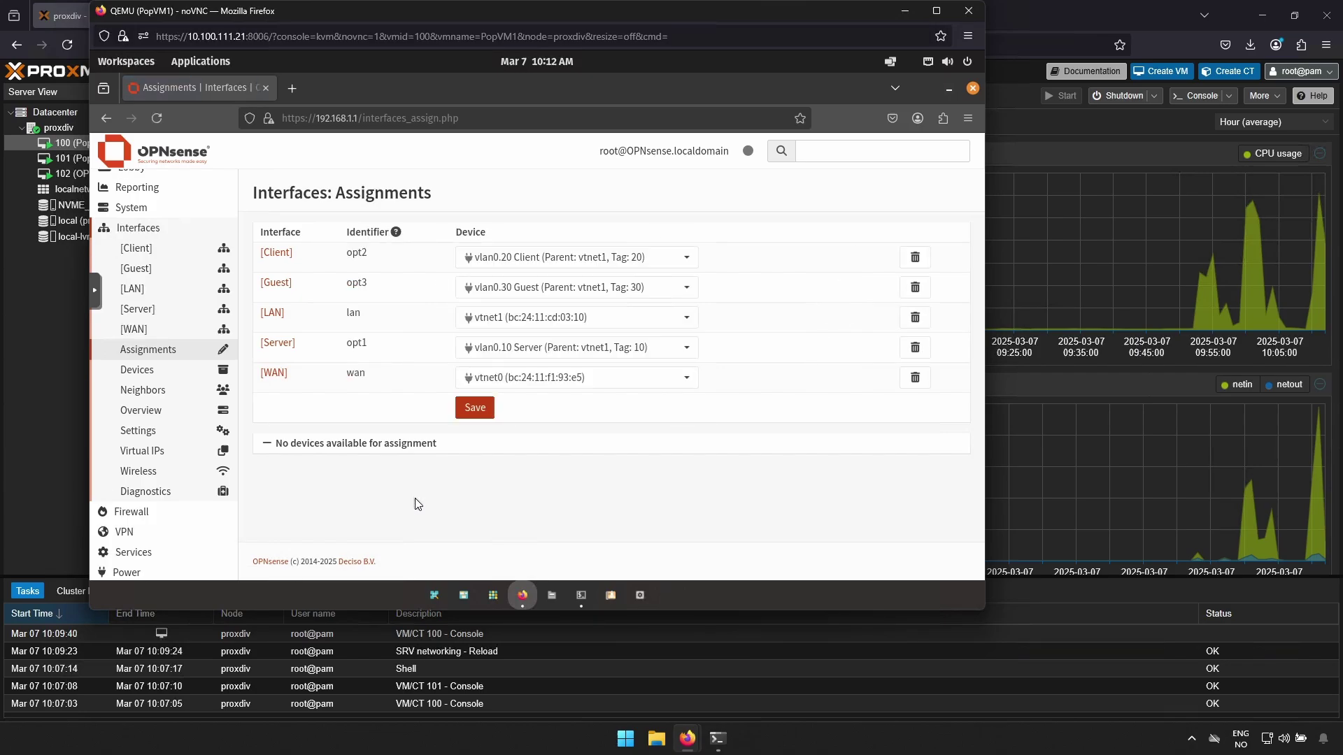
Enable Server with static IPv4 10.0.10.254/24, then save and apply
{"action": "left_click", "coordinate": [275, 344]}
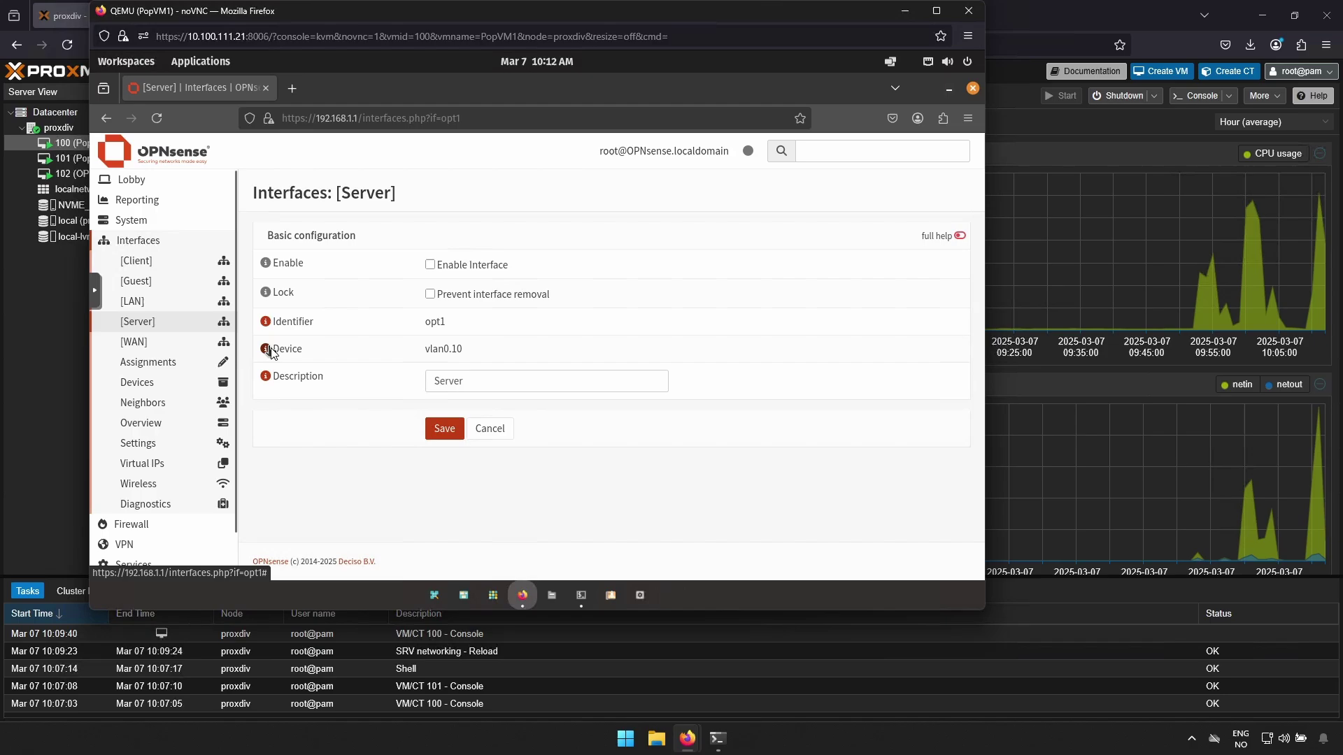
{"action": "left_click", "coordinate": [430, 266]}
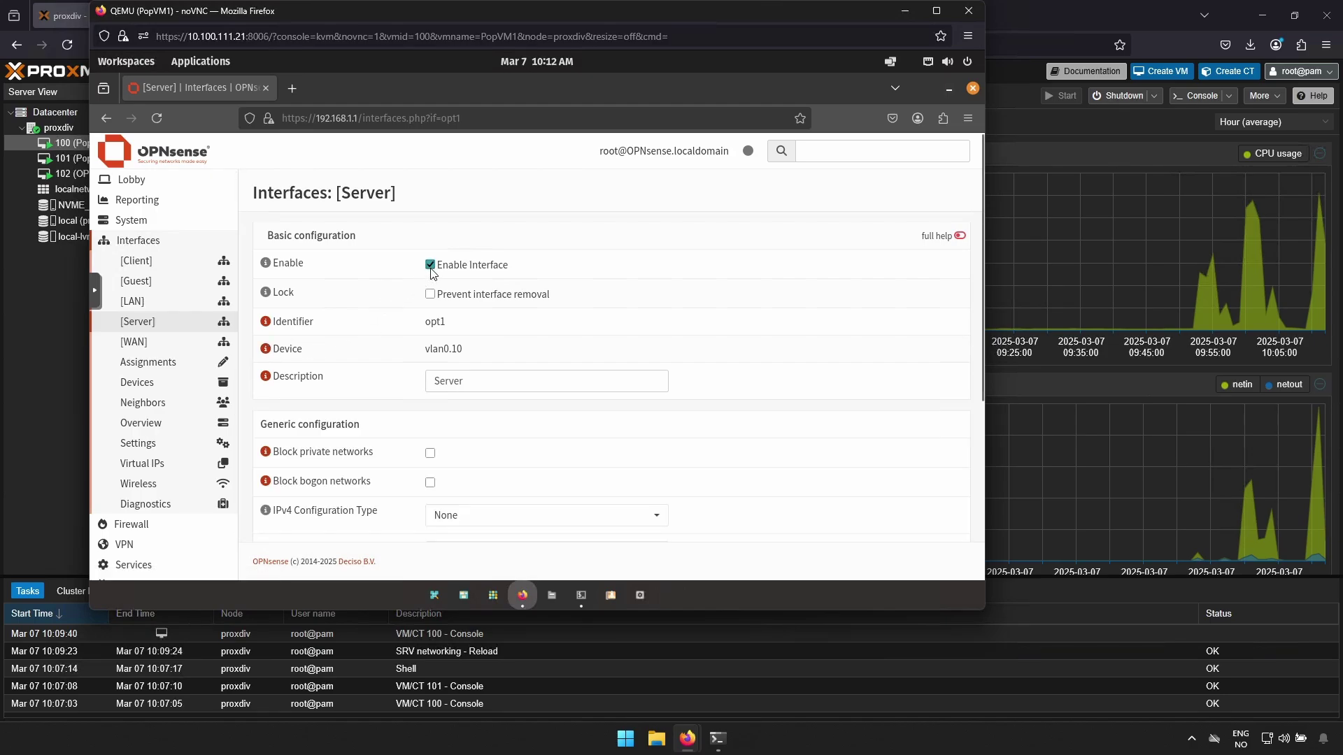
{"action": "scroll", "coordinate": [541, 311], "scroll_direction": "down", "scroll_amount": 3}
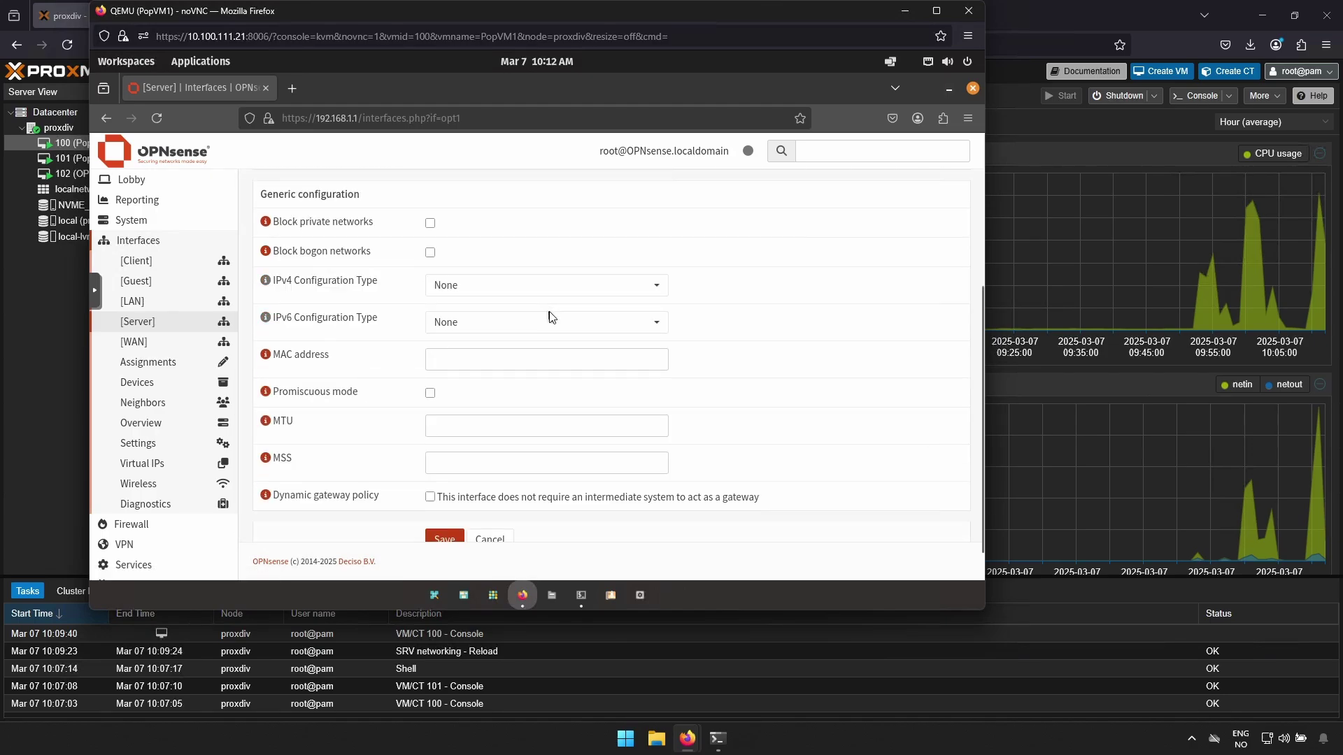
{"action": "scroll", "coordinate": [549, 317], "scroll_direction": "down", "scroll_amount": 1}
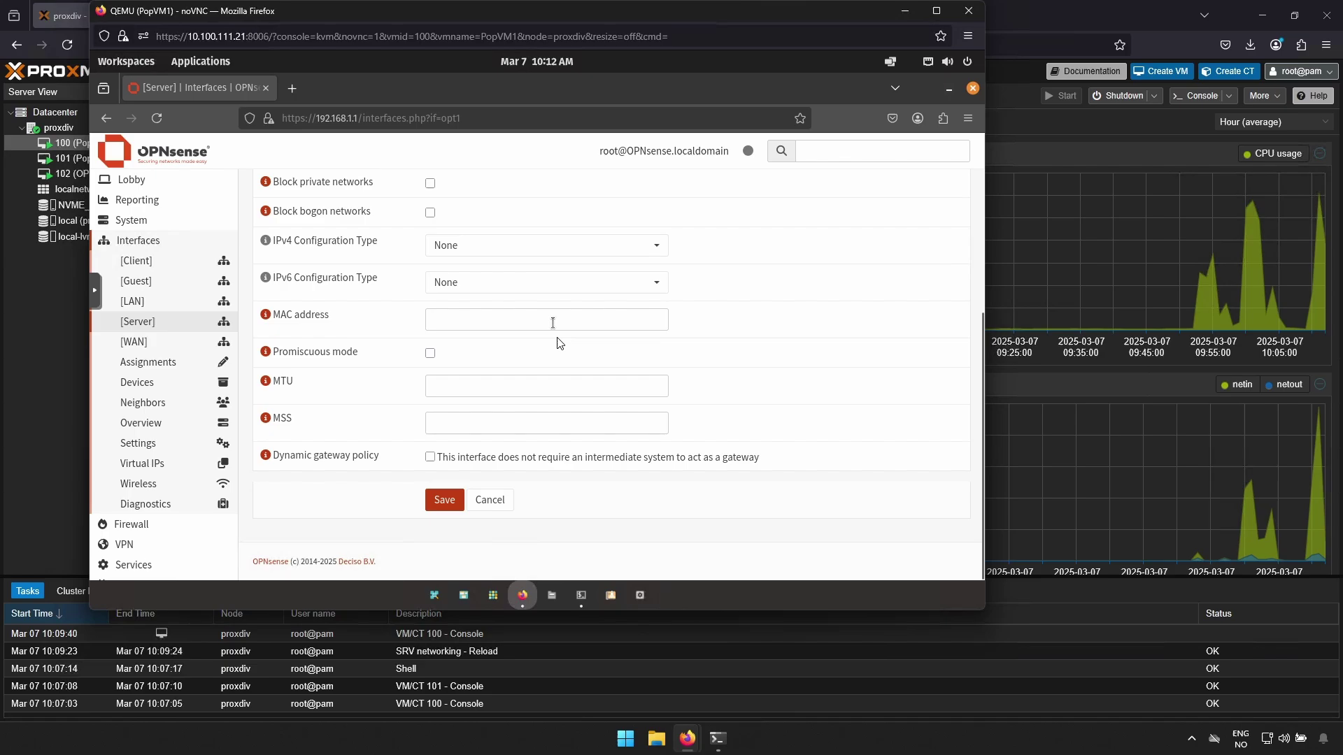
{"action": "left_click", "coordinate": [614, 252]}
{"action": "left_click", "coordinate": [564, 288]}
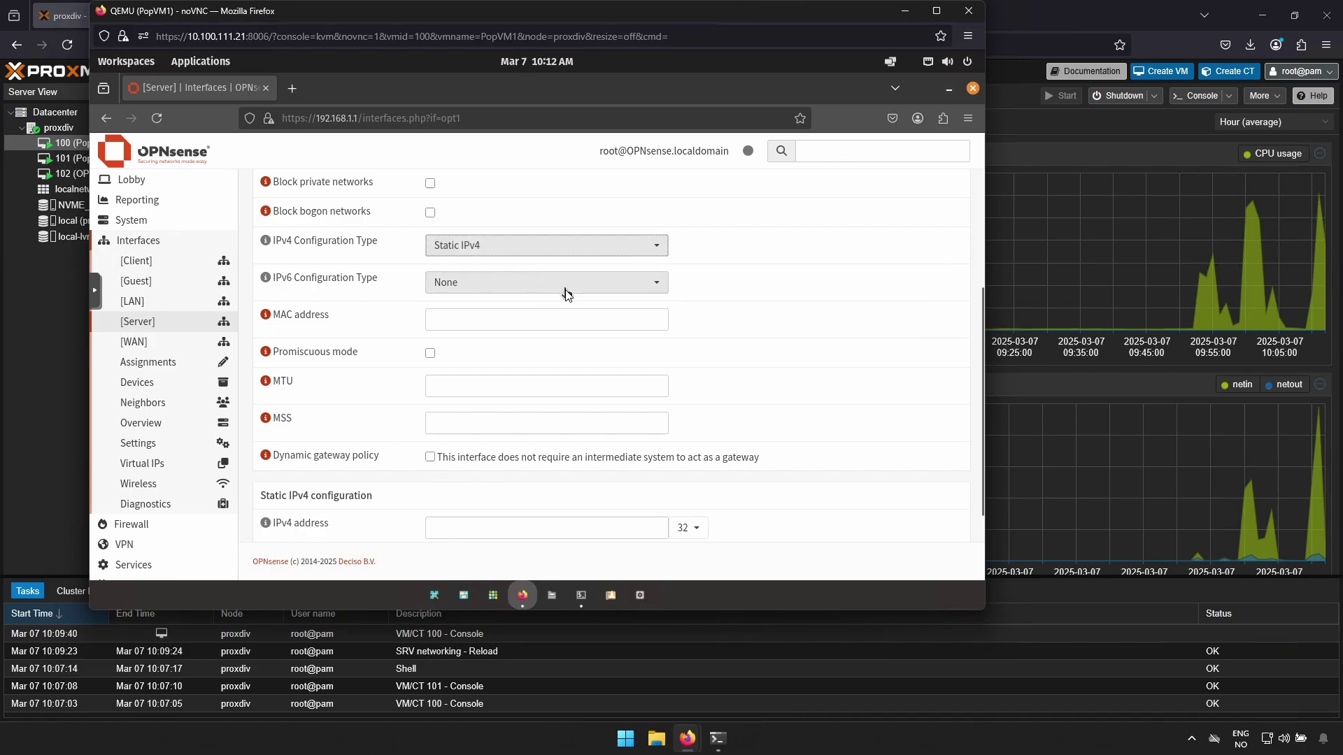
{"action": "scroll", "coordinate": [565, 295], "scroll_direction": "down", "scroll_amount": 2}
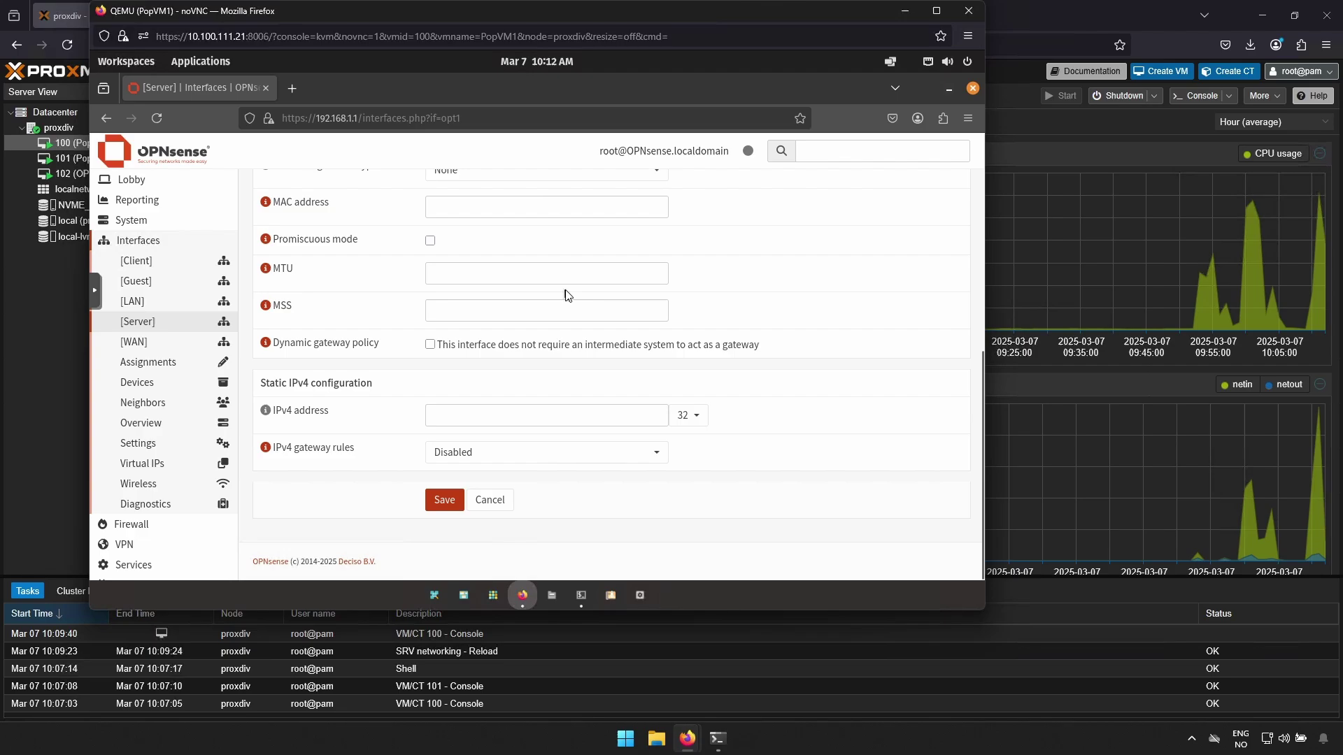
{"action": "left_click", "coordinate": [489, 416]}
{"action": "type", "text": "10.0.10.254"}
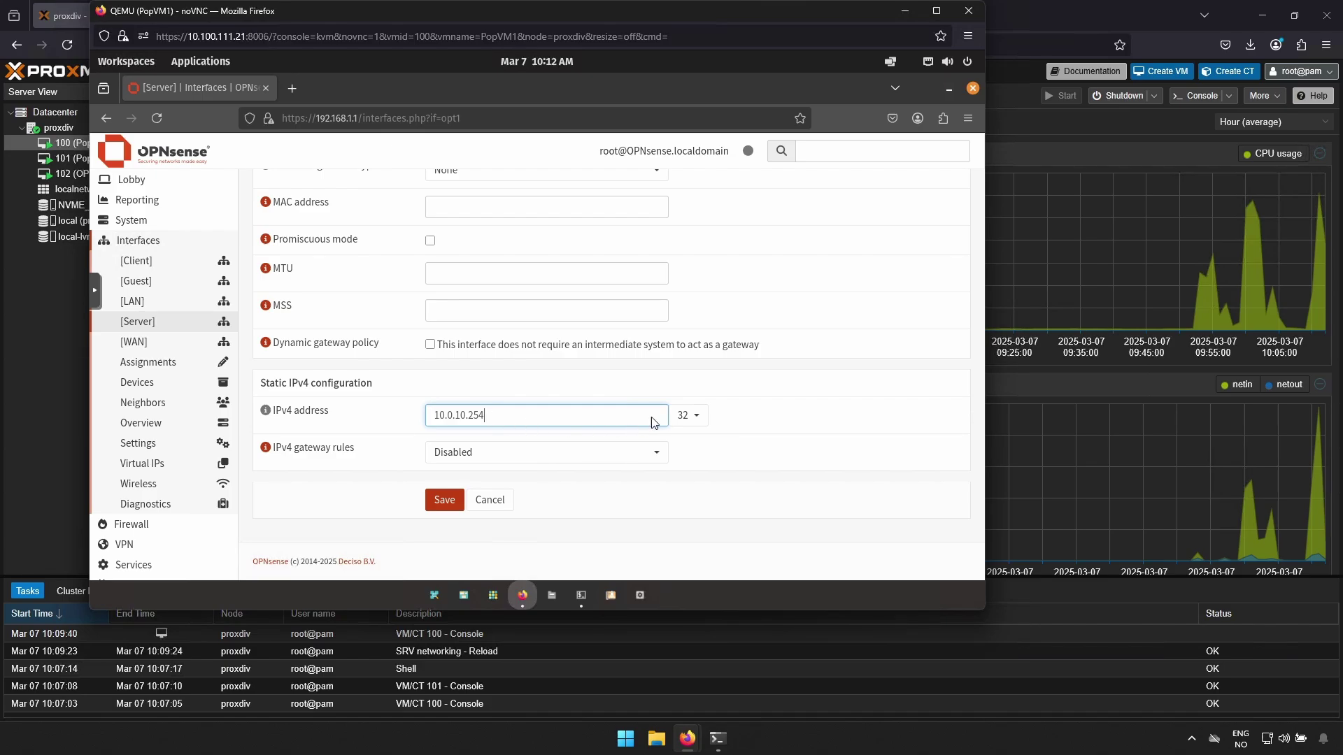
{"action": "left_click", "coordinate": [682, 417]}
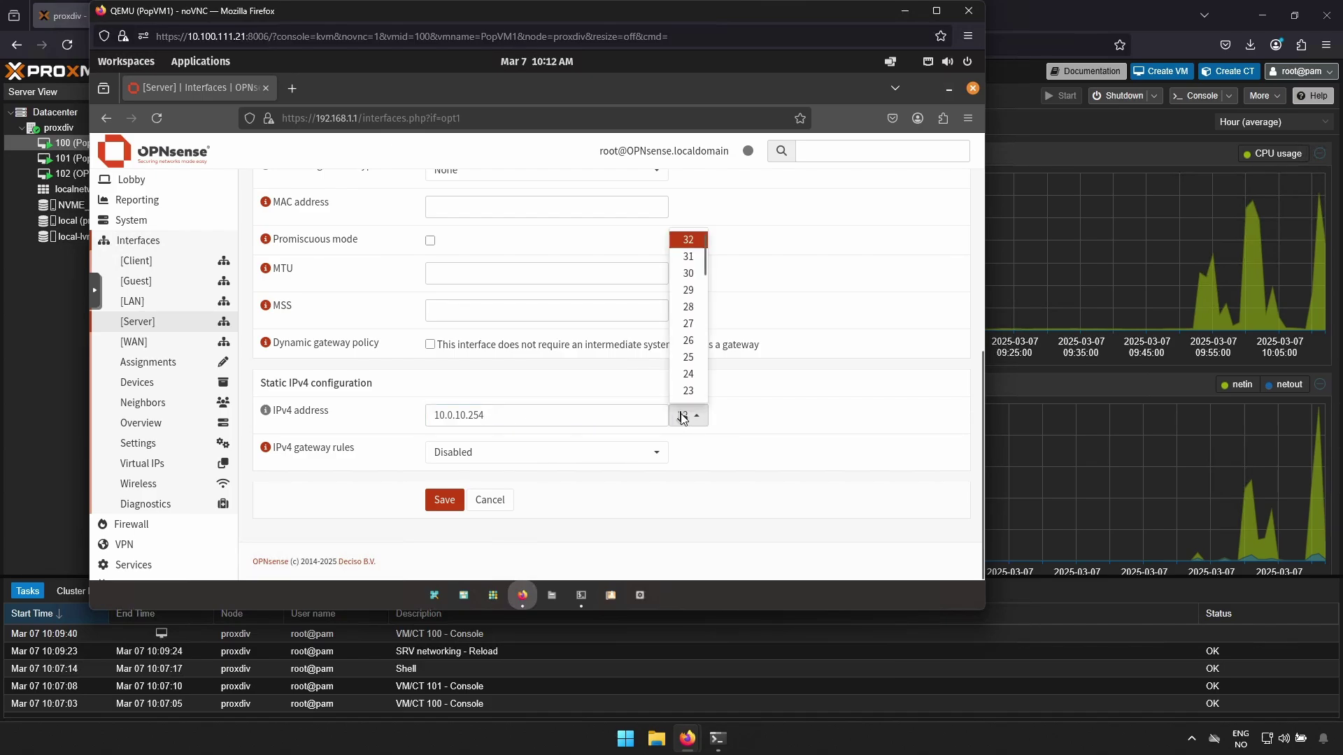
{"action": "left_click", "coordinate": [688, 374]}
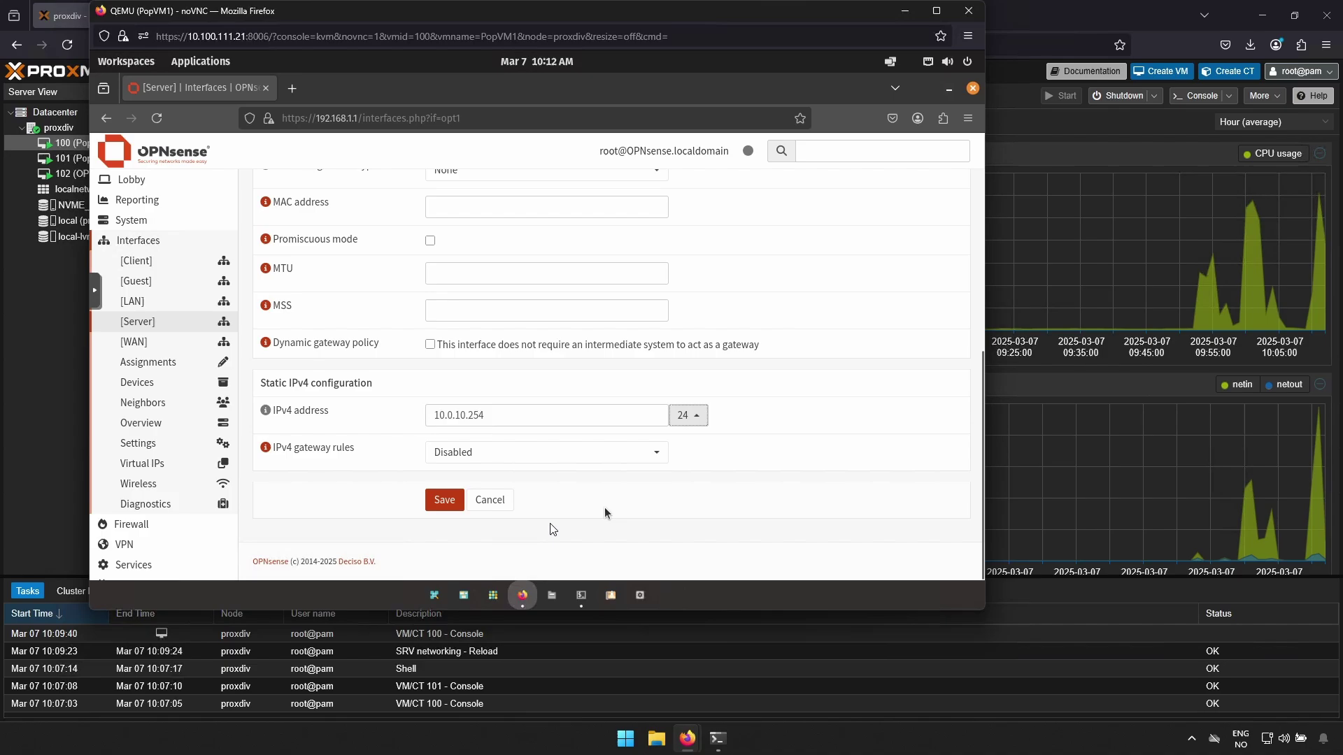
{"action": "left_click", "coordinate": [437, 501]}
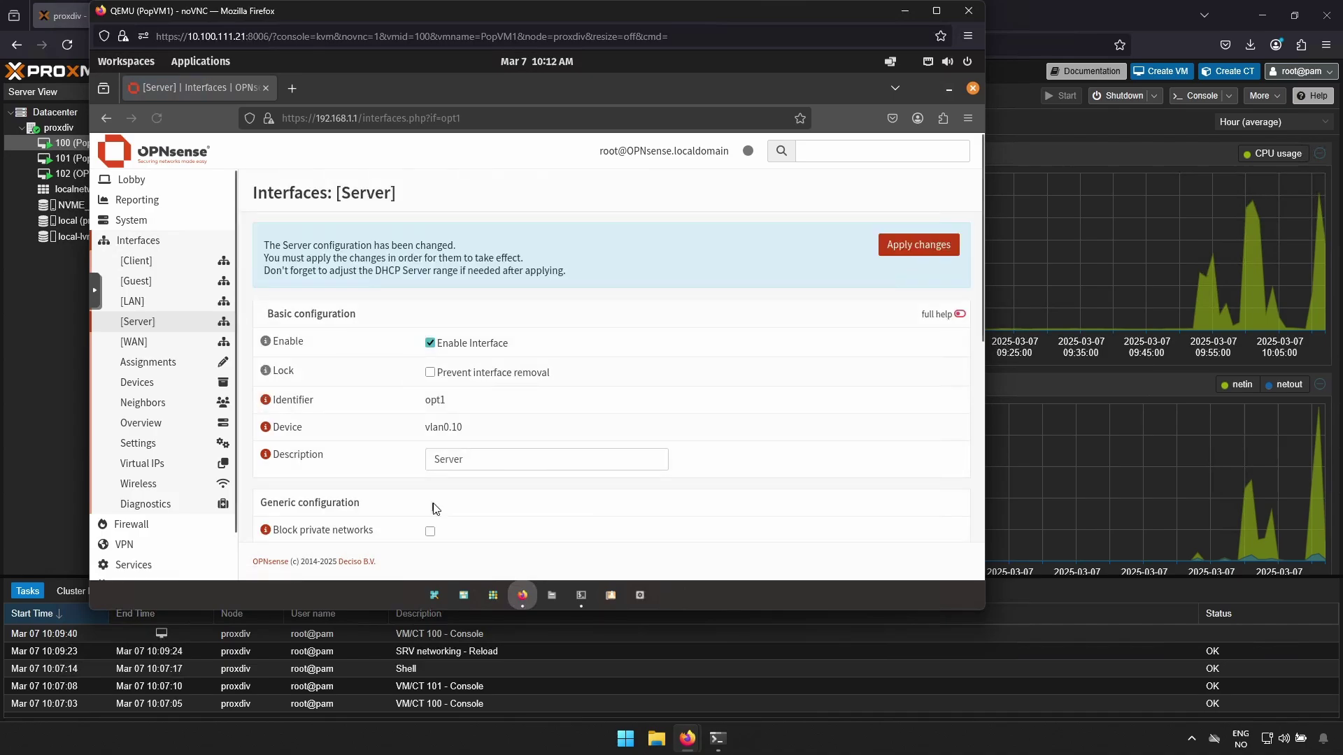
{"action": "left_click", "coordinate": [890, 255]}
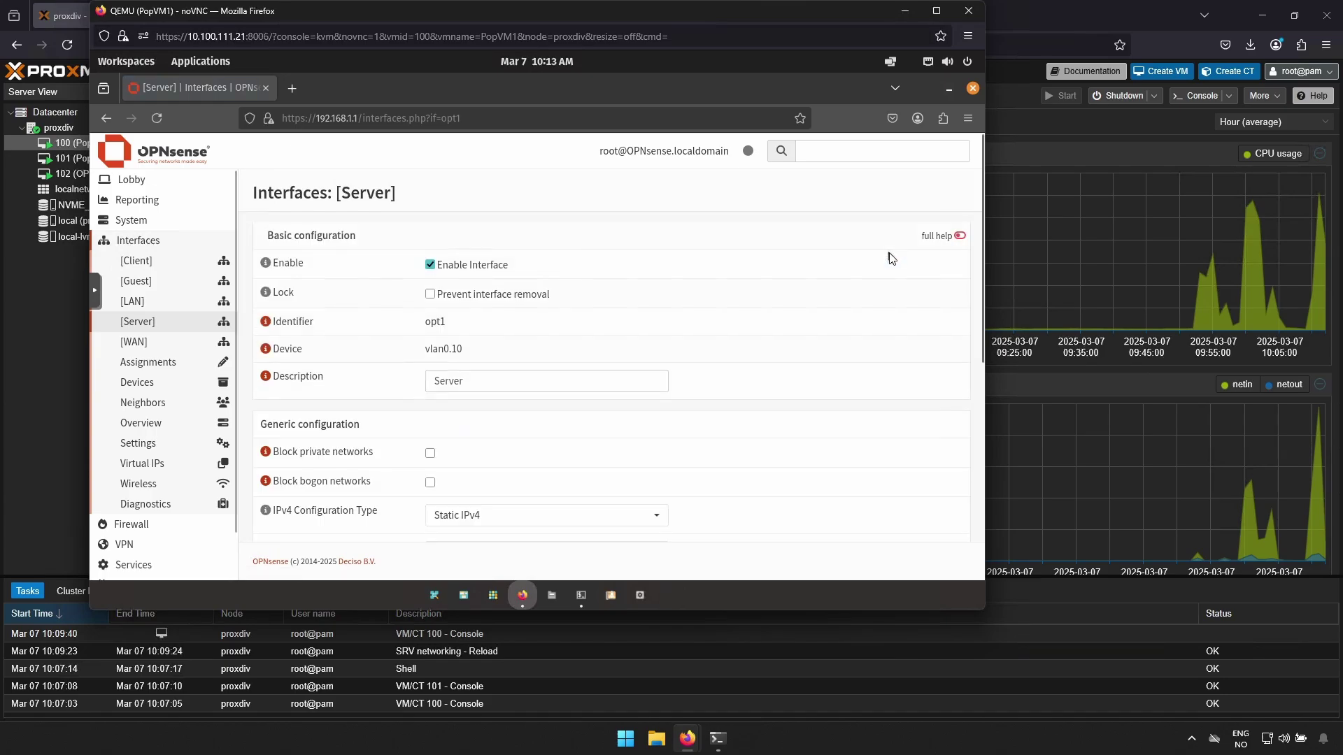
Enable the Client interface with a static IPv4 /24 address, then save and apply
{"action": "left_click", "coordinate": [137, 260]}
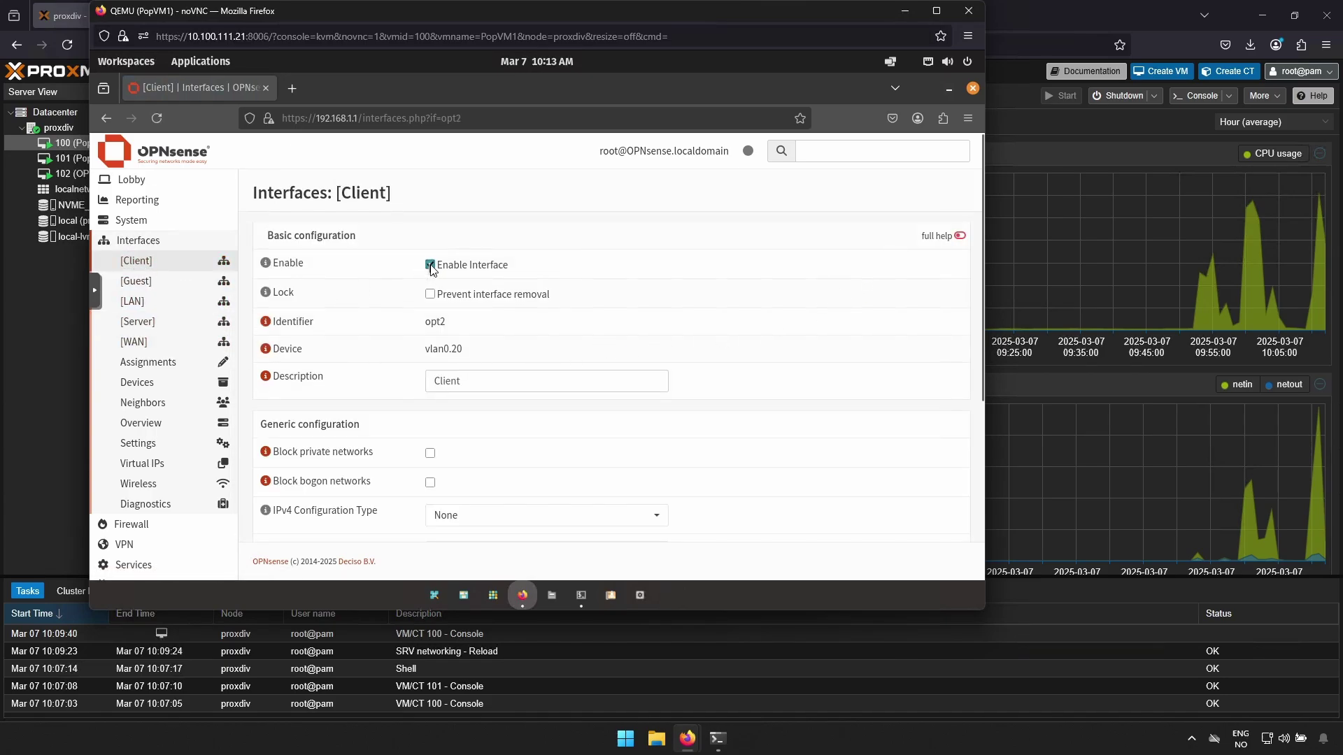
{"action": "left_click", "coordinate": [511, 517]}
{"action": "left_click", "coordinate": [462, 475]}
{"action": "scroll", "coordinate": [505, 474], "scroll_direction": "down", "scroll_amount": 5}
{"action": "left_click", "coordinate": [687, 415]}
{"action": "left_click", "coordinate": [589, 416]}
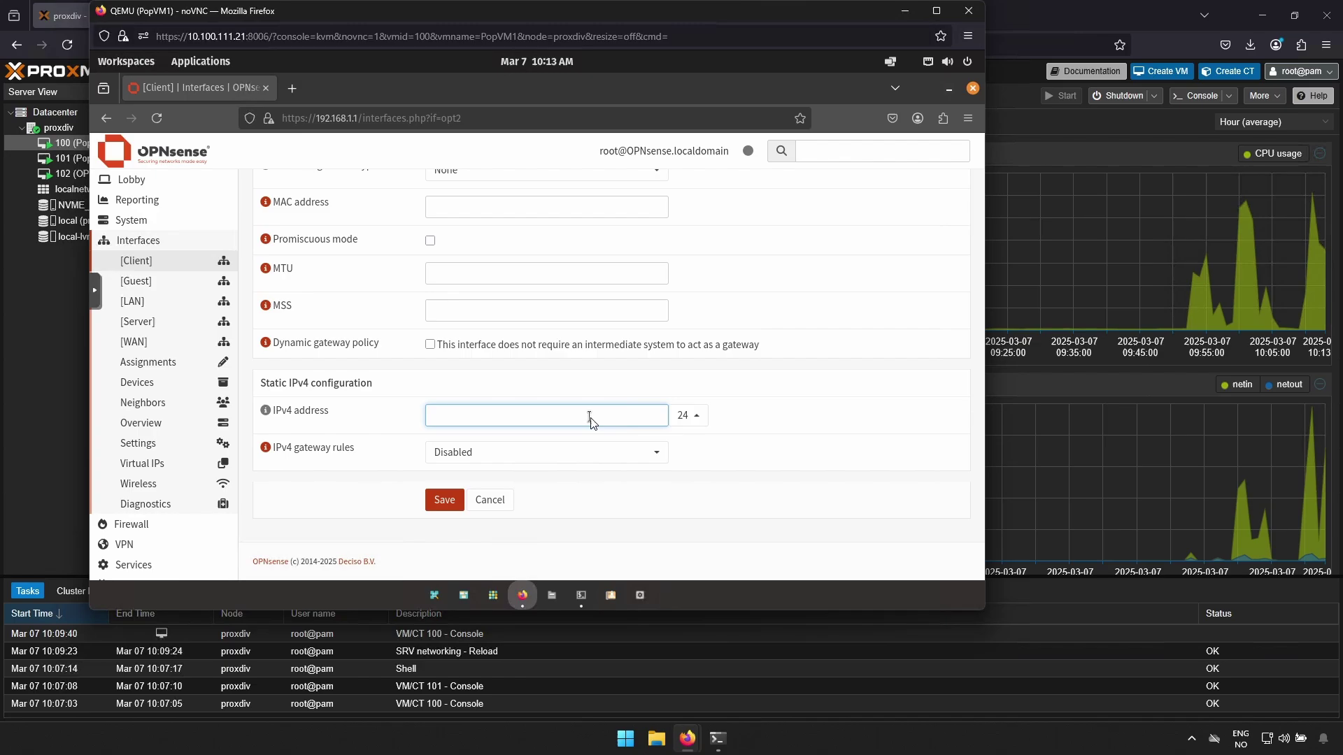
{"action": "left_click", "coordinate": [444, 500]}
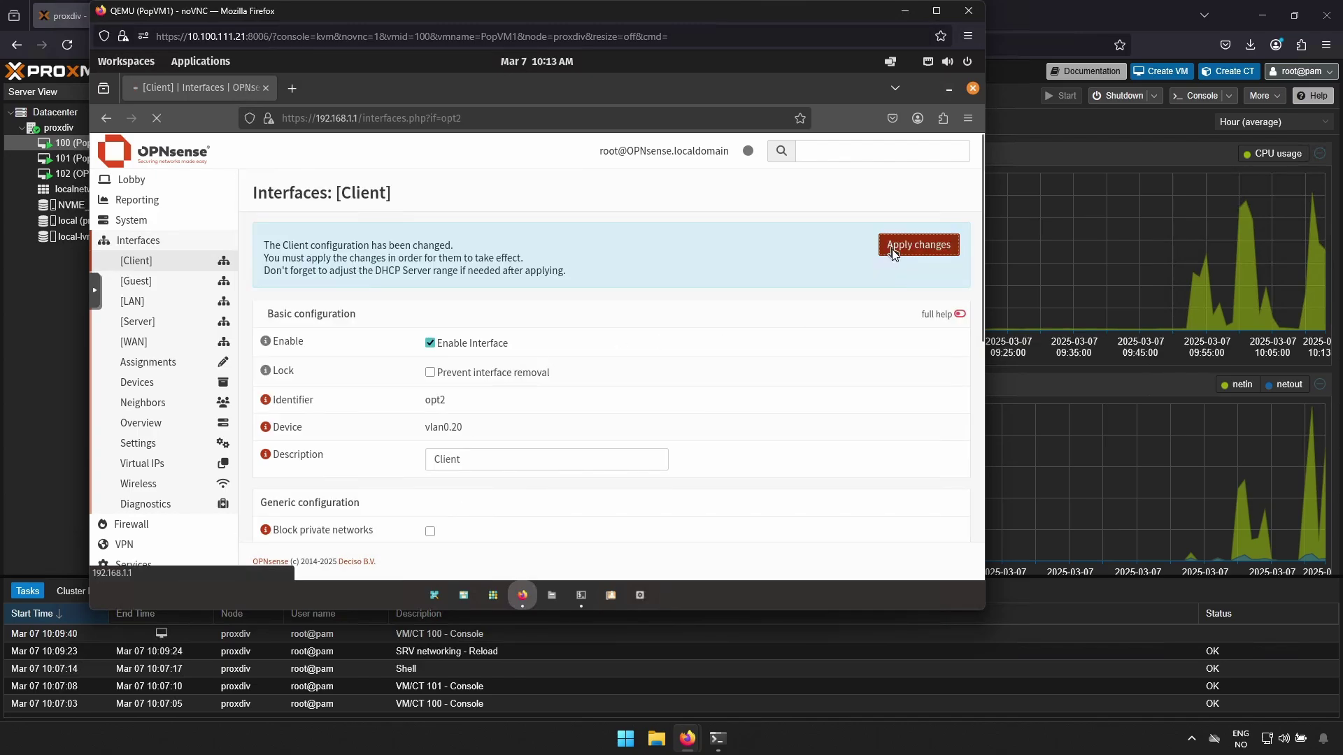
{"action": "left_click", "coordinate": [892, 248]}
Set the Guest interface to a static IPv4 /24 address, then save and apply
{"action": "left_click", "coordinate": [510, 515]}
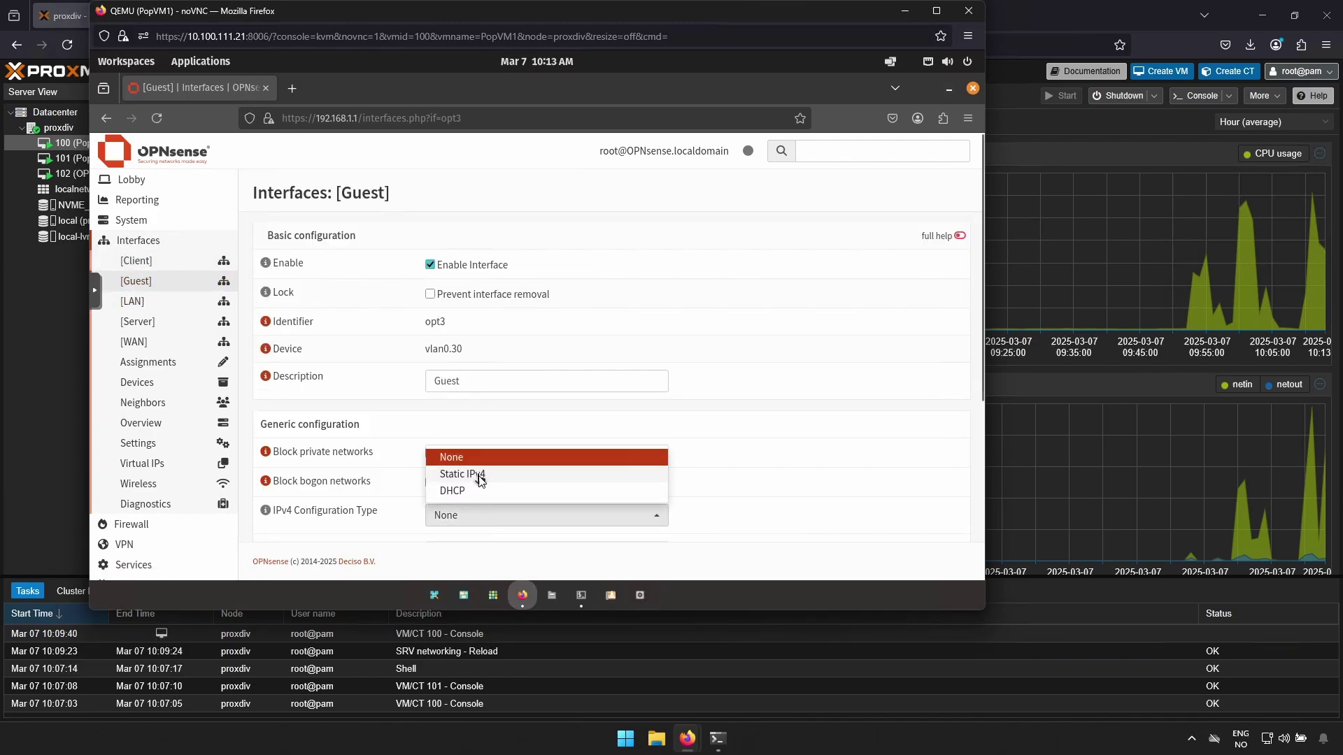
{"action": "left_click", "coordinate": [456, 472]}
{"action": "scroll", "coordinate": [457, 471], "scroll_direction": "down", "scroll_amount": 5}
{"action": "left_click", "coordinate": [493, 416]}
{"action": "type", "text": "192.168.30.2"}
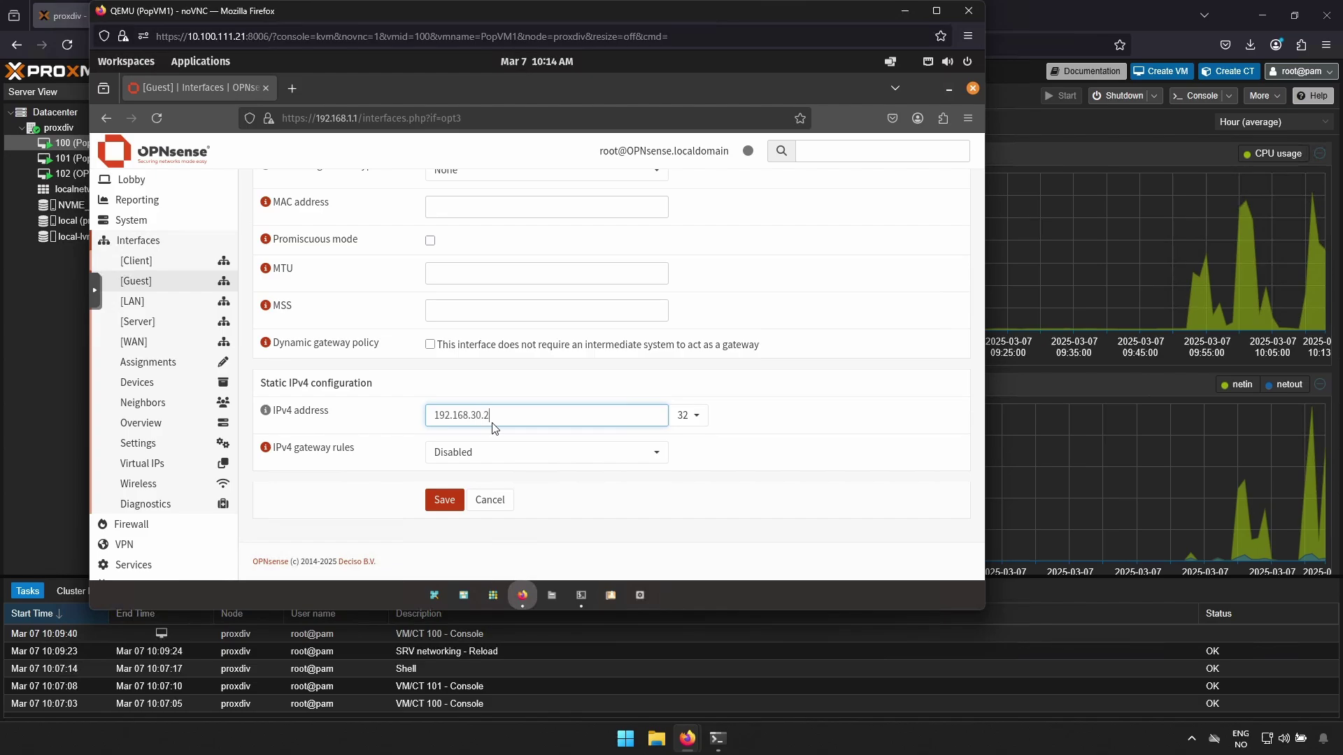
{"action": "left_click", "coordinate": [688, 415]}
{"action": "left_click", "coordinate": [687, 379]}
{"action": "left_click", "coordinate": [444, 500]}
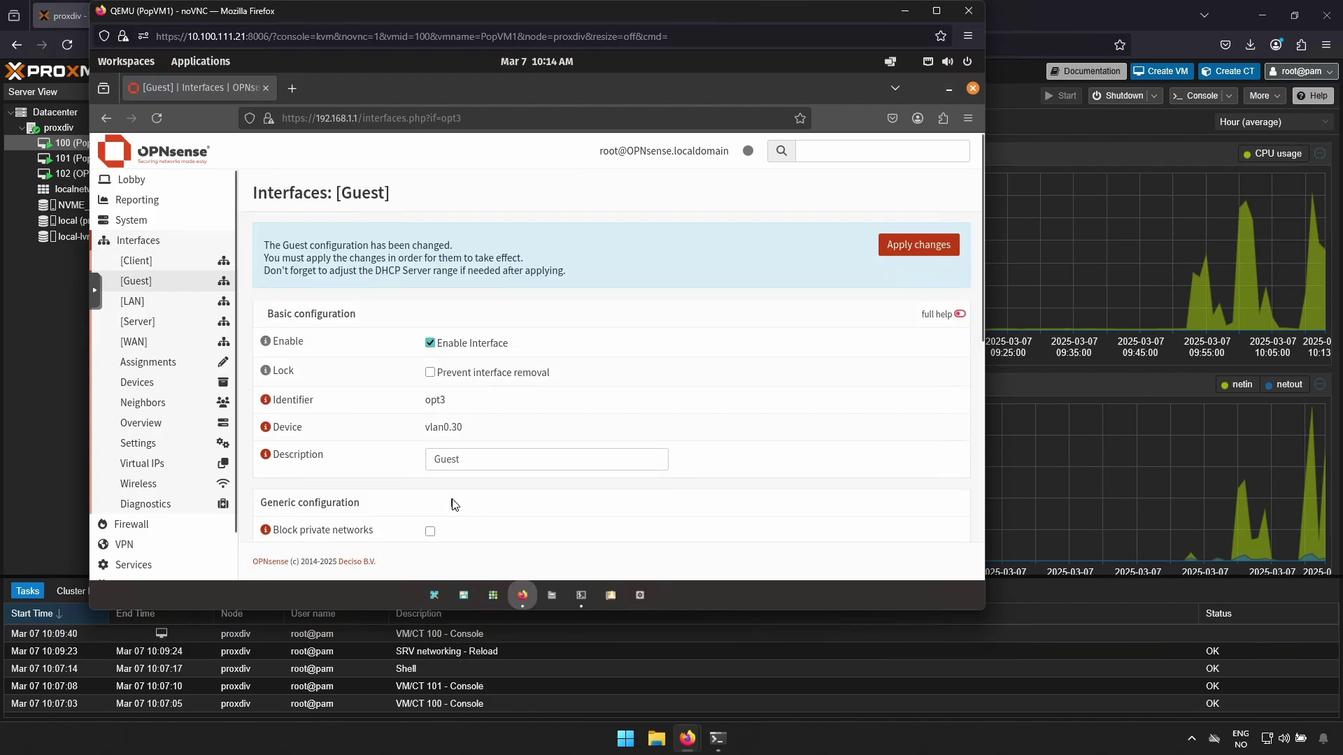
{"action": "left_click", "coordinate": [912, 256]}
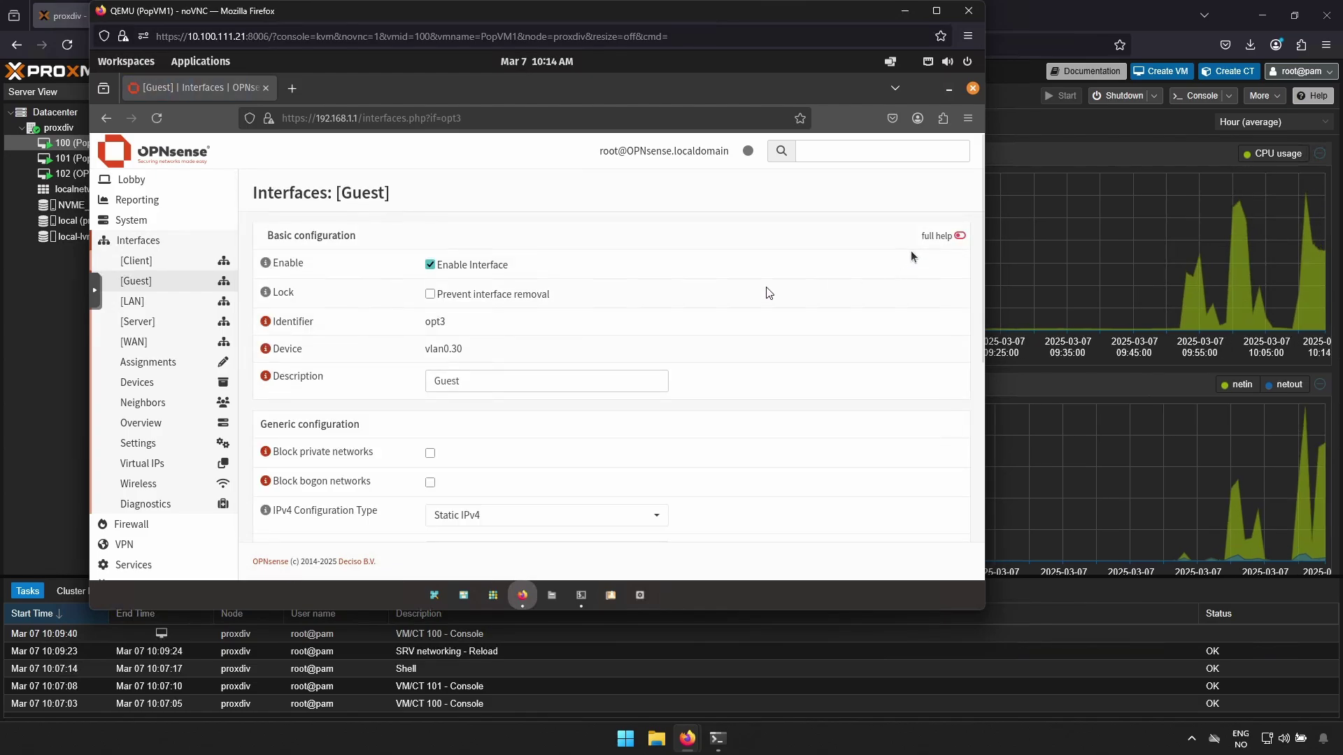
{"action": "scroll", "coordinate": [201, 494], "scroll_direction": "down", "scroll_amount": 1}
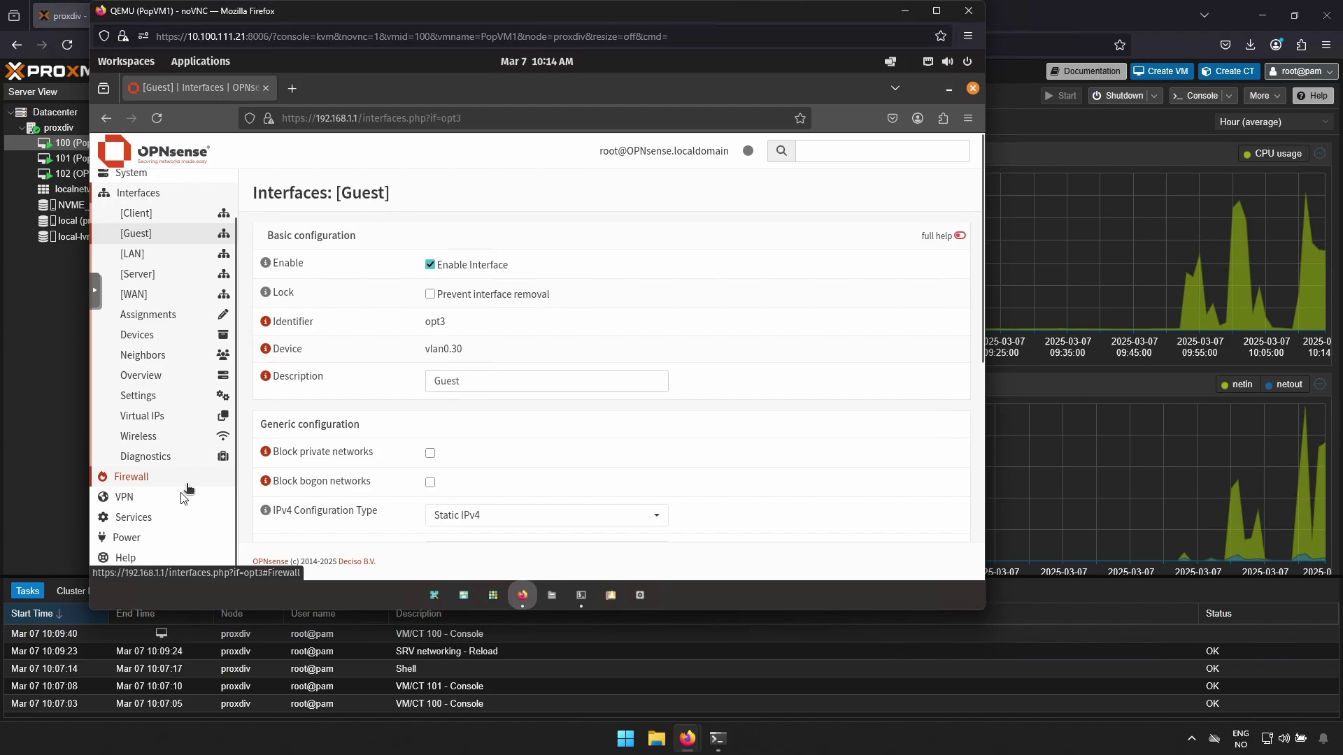
Under ISC DHCPv4 > Server, save the range 10.0.10.151 to 10.0.10.199
{"action": "left_click", "coordinate": [131, 516]}
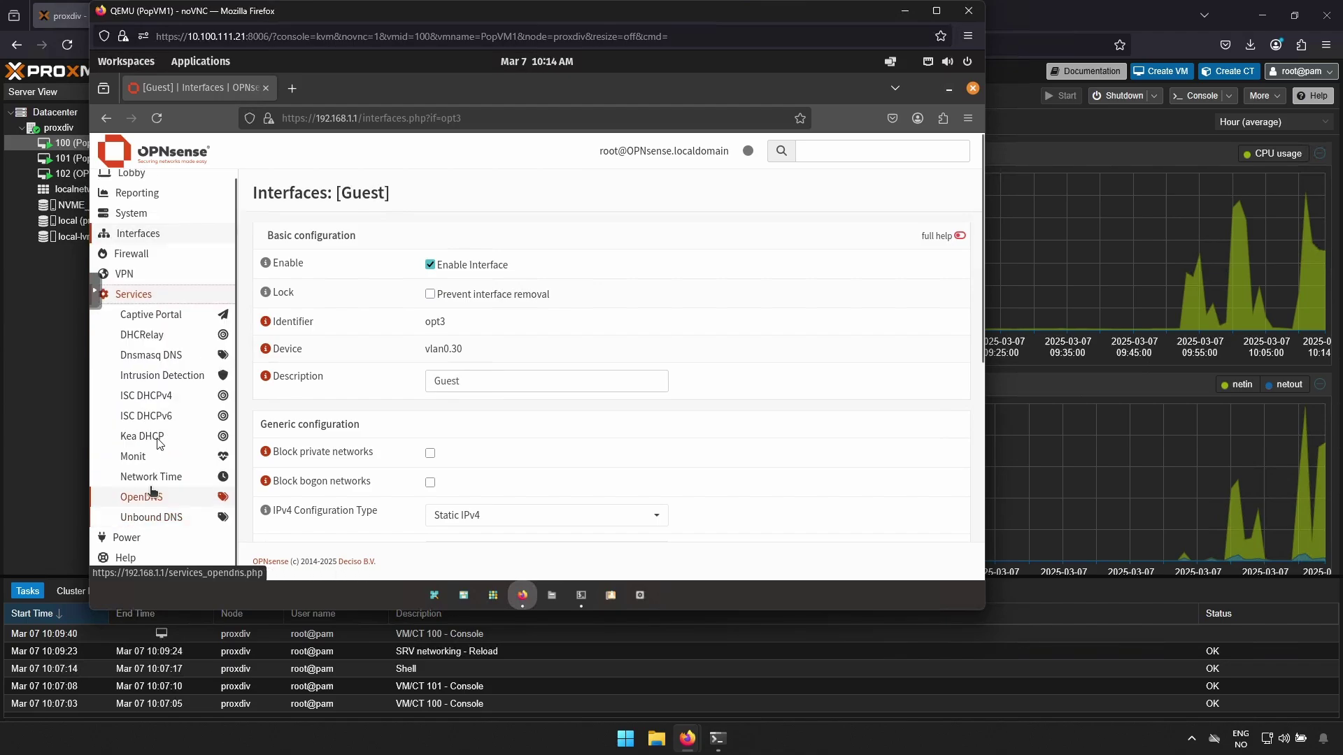
{"action": "left_click", "coordinate": [153, 404]}
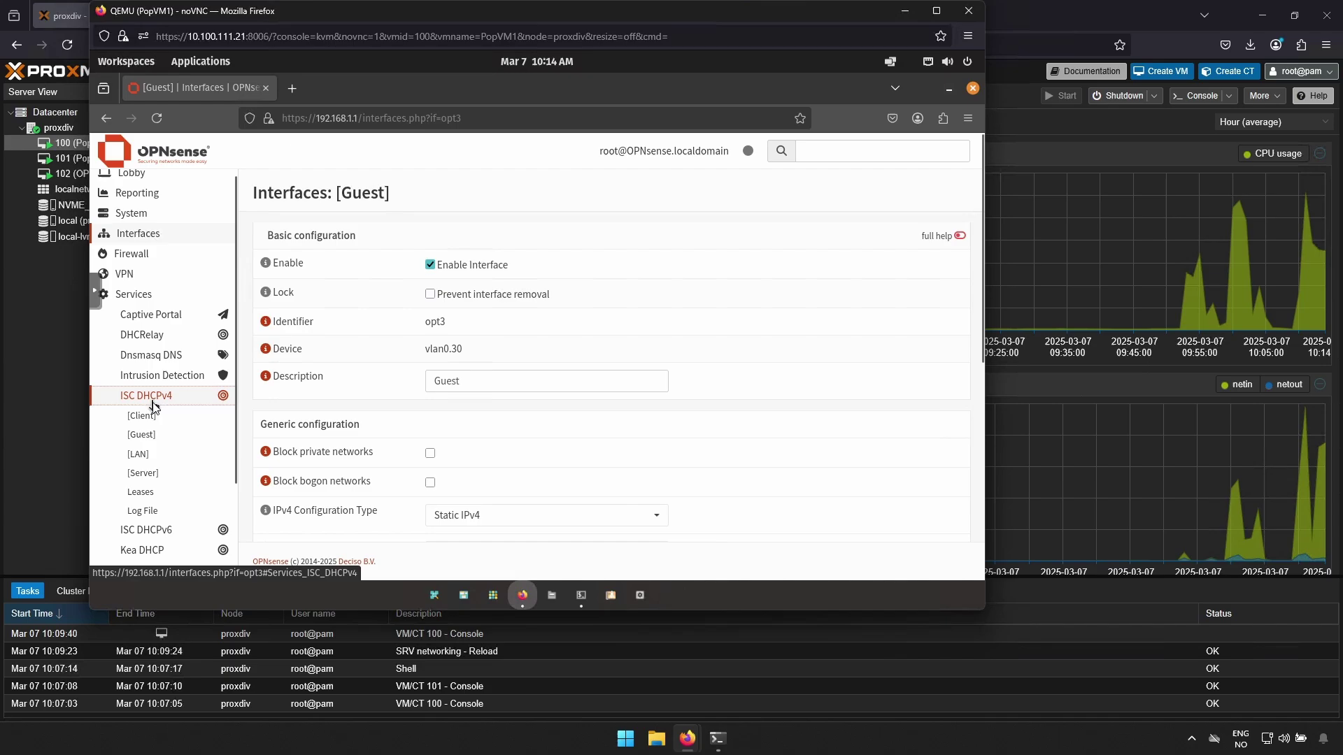
{"action": "left_click", "coordinate": [152, 480]}
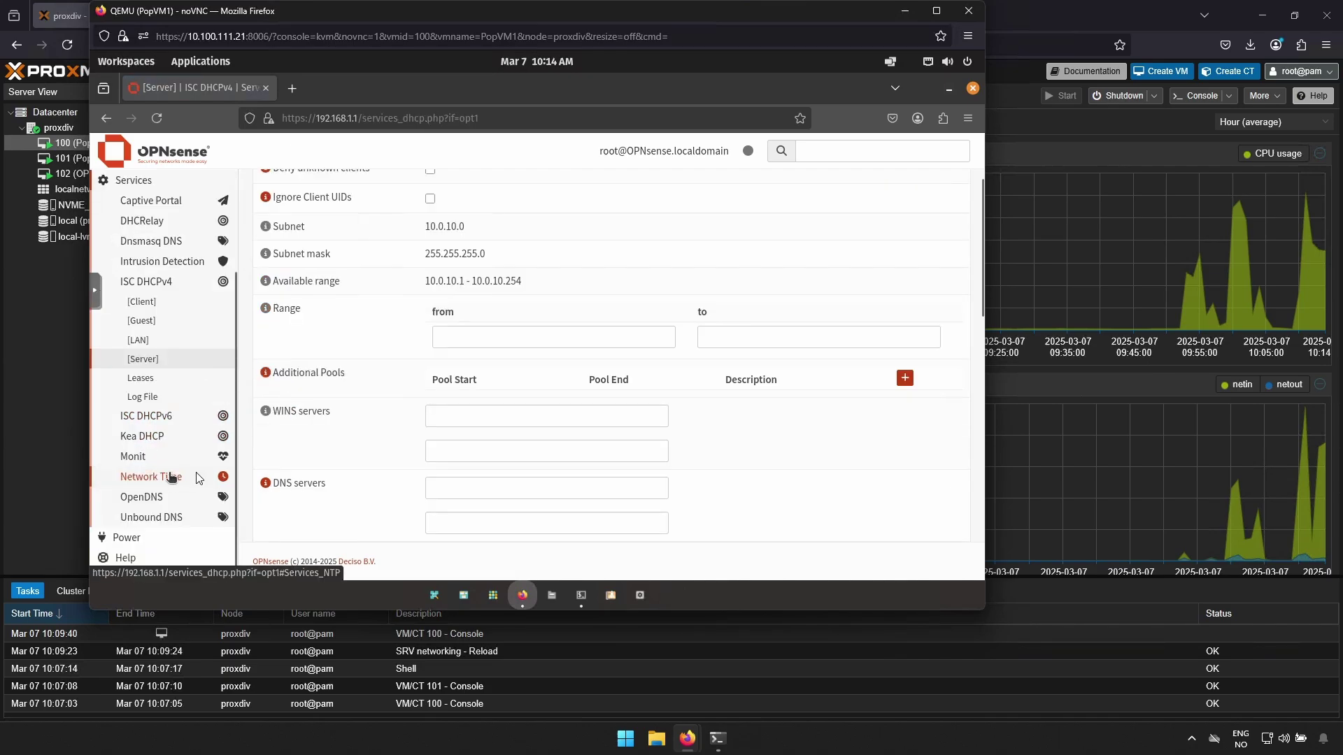
{"action": "left_click", "coordinate": [472, 338]}
{"action": "type", "text": "10.1"}
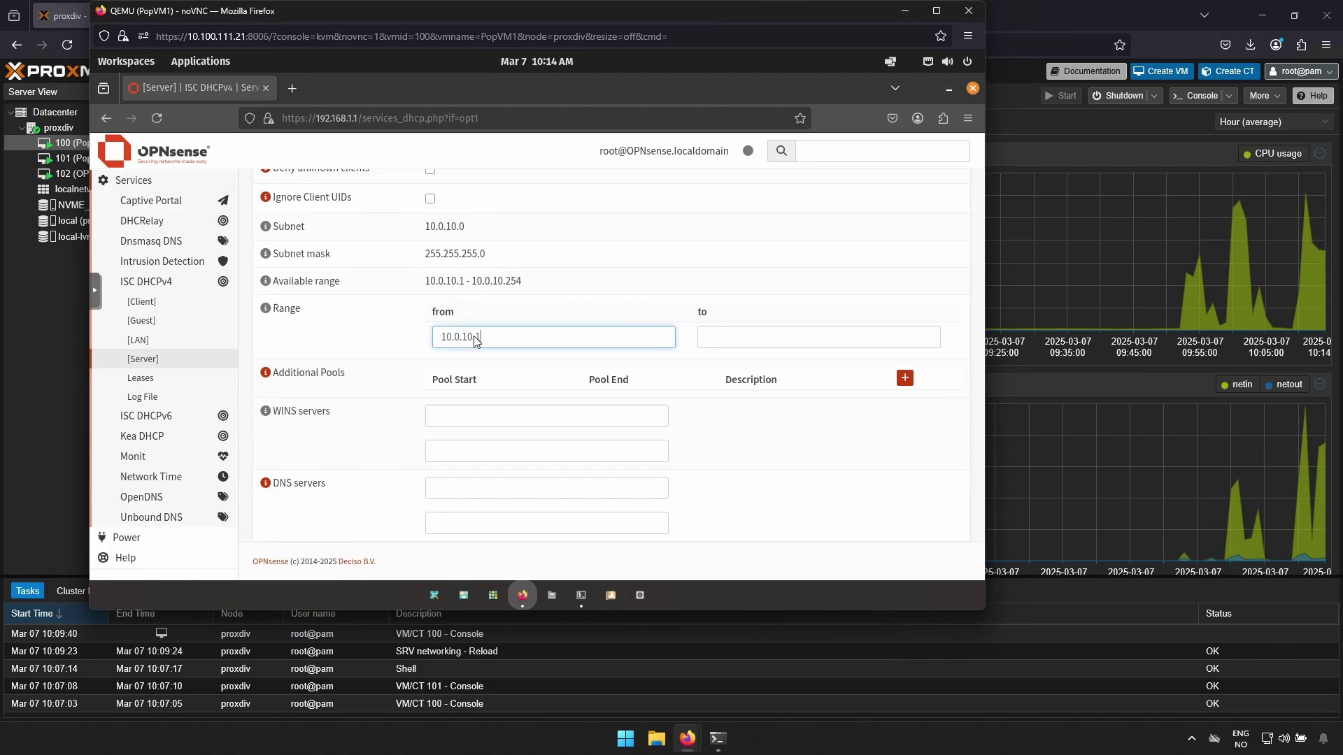
{"action": "type", "text": "51"}
{"action": "key", "text": "Tab"}
{"action": "type", "text": "10.0.10.199"}
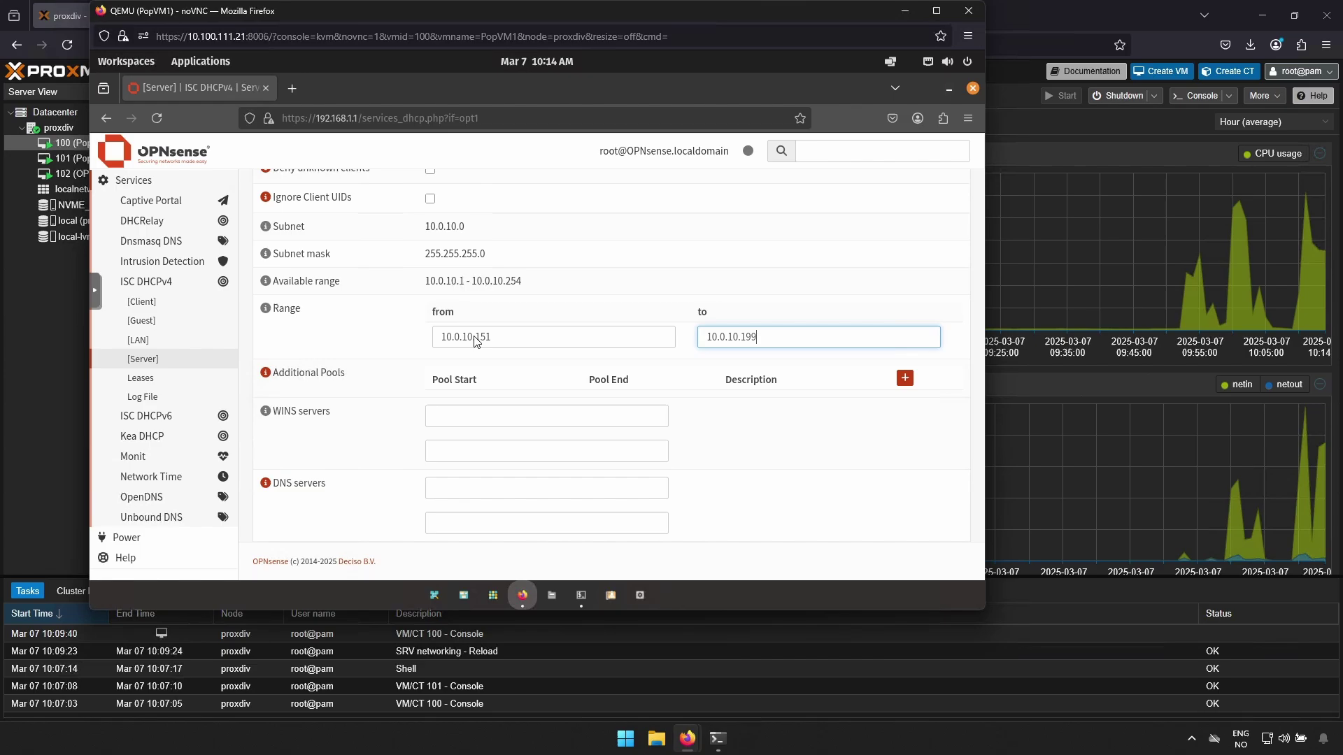
{"action": "scroll", "coordinate": [475, 339], "scroll_direction": "up", "scroll_amount": 3}
{"action": "left_click", "coordinate": [431, 271]}
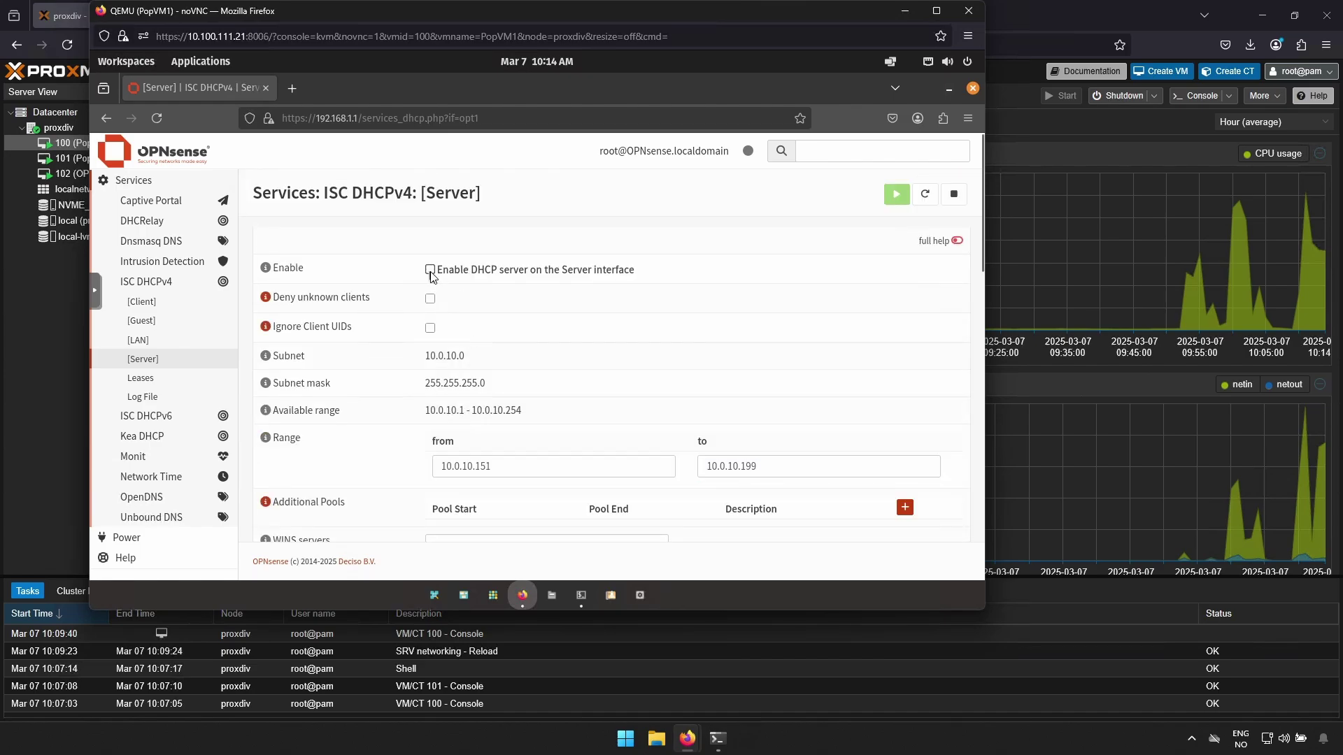
{"action": "scroll", "coordinate": [431, 276], "scroll_direction": "down", "scroll_amount": 5}
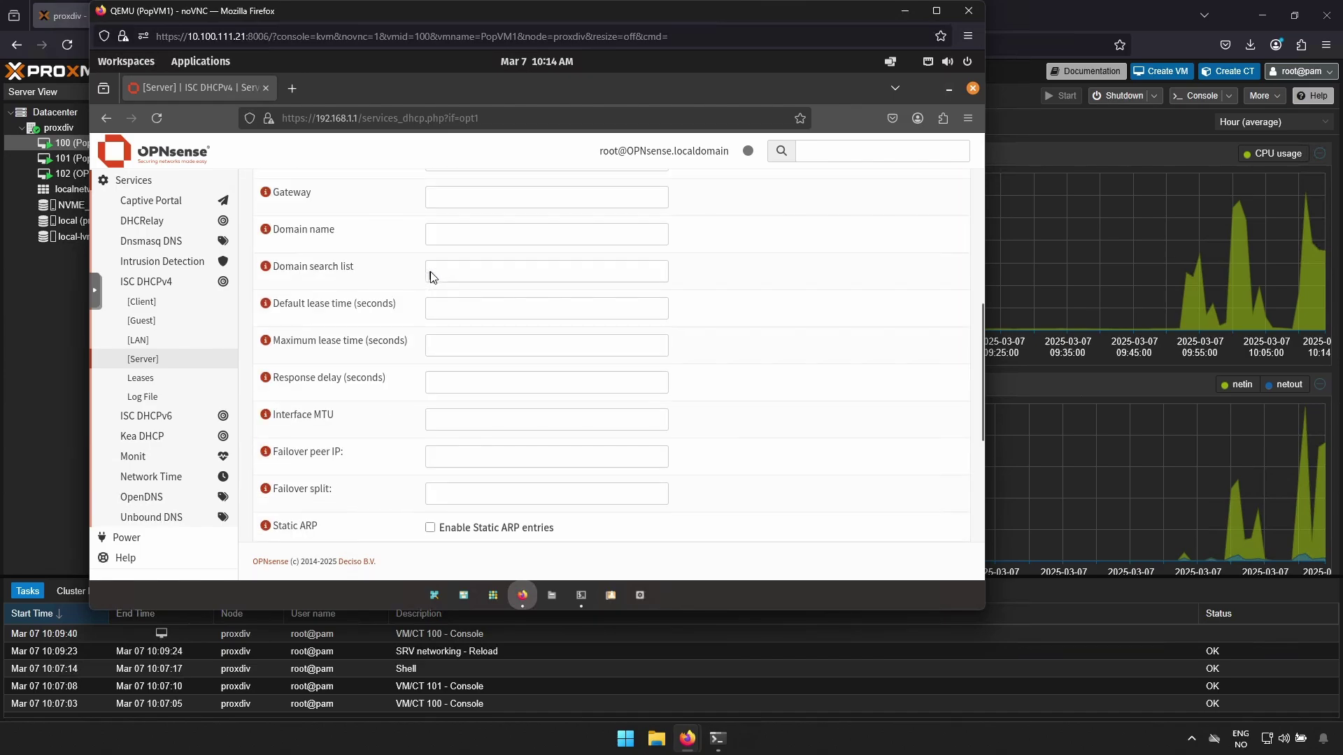
{"action": "scroll", "coordinate": [430, 275], "scroll_direction": "down", "scroll_amount": 5}
{"action": "scroll", "coordinate": [430, 275], "scroll_direction": "down", "scroll_amount": 5}
{"action": "scroll", "coordinate": [435, 311], "scroll_direction": "down", "scroll_amount": 1}
{"action": "scroll", "coordinate": [428, 456], "scroll_direction": "up", "scroll_amount": 1}
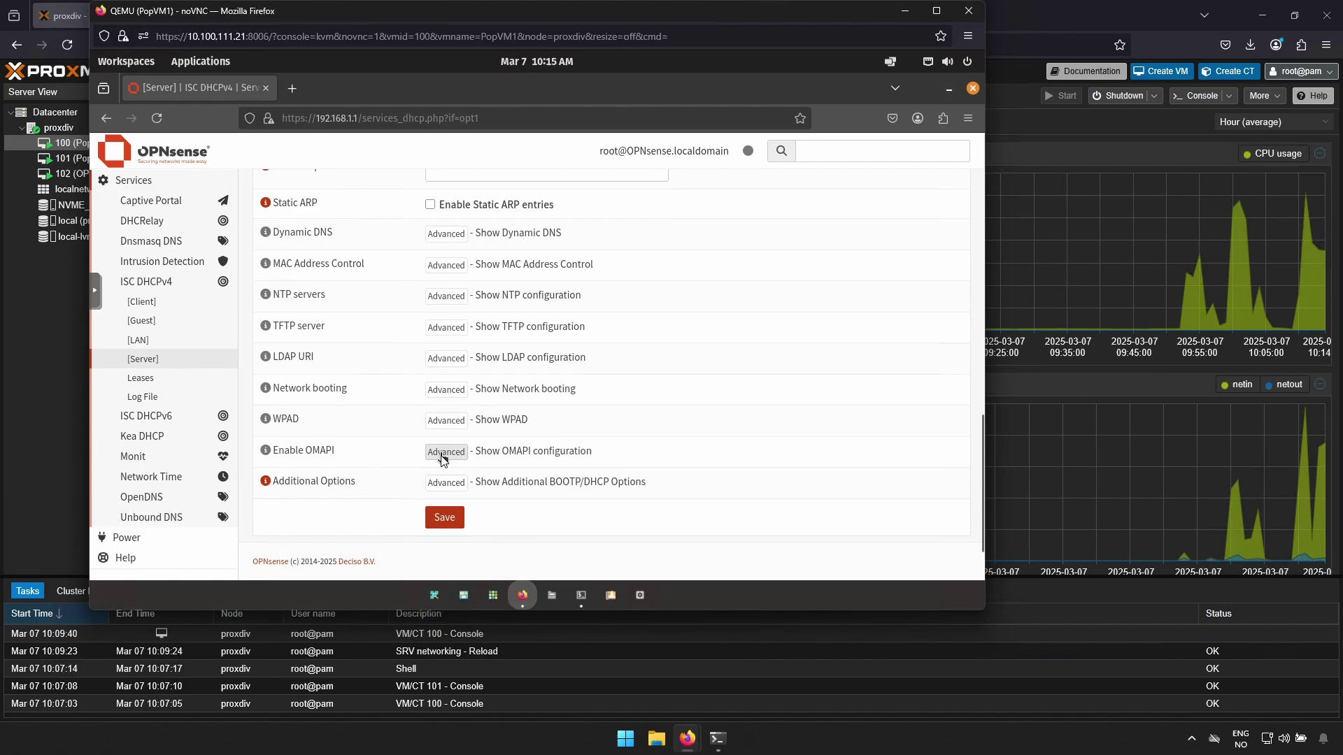
{"action": "scroll", "coordinate": [430, 453], "scroll_direction": "down", "scroll_amount": 1}
{"action": "left_click", "coordinate": [441, 441]}
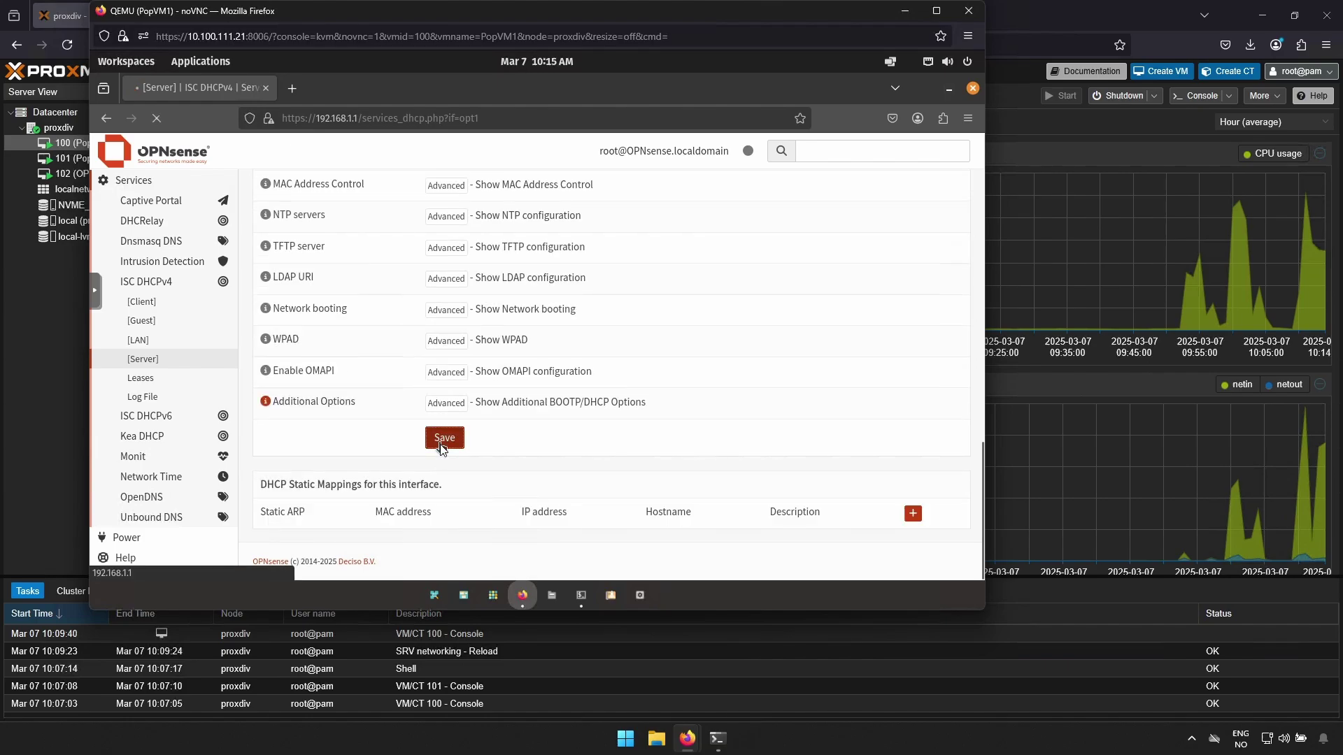
Enter the Client DHCP range 172.16.20.10 to 172.16.20.240
{"action": "left_click", "coordinate": [158, 305]}
{"action": "left_click", "coordinate": [500, 395]}
{"action": "type", "text": "172.16.20.10"}
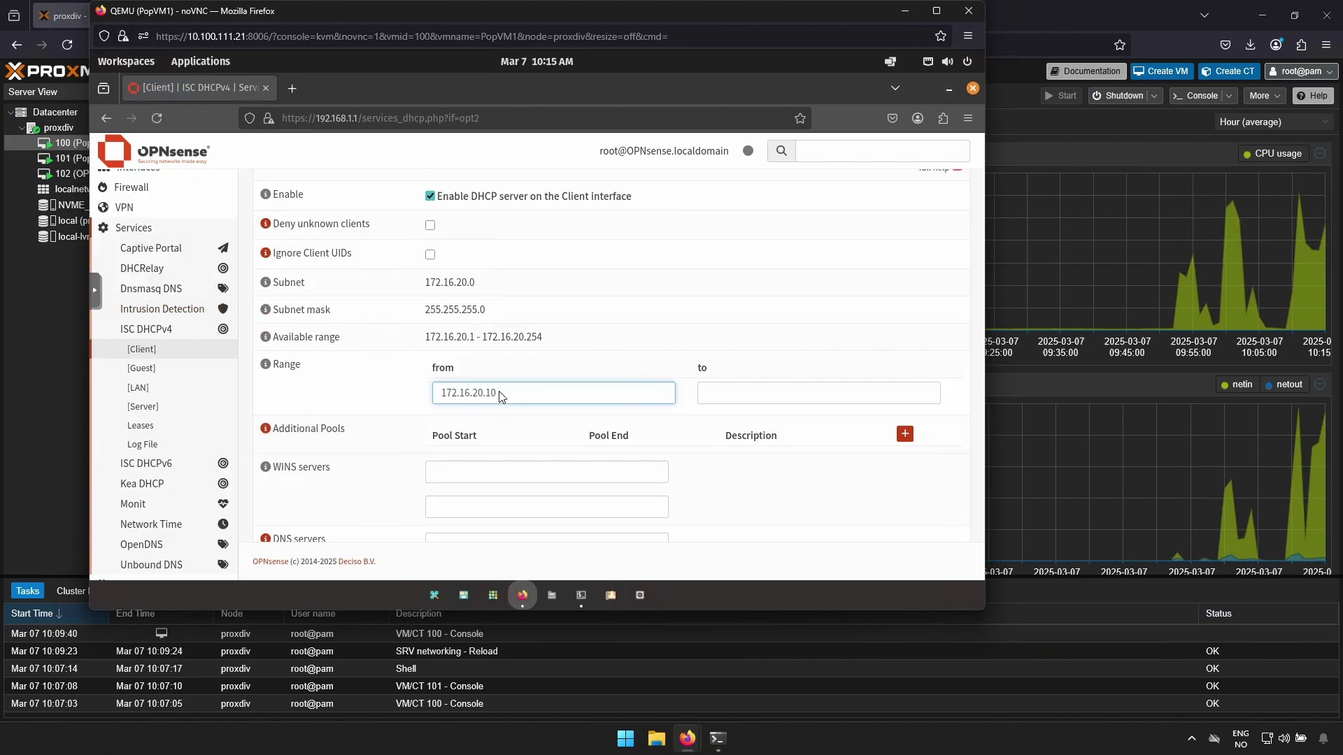
{"action": "key", "text": "Tab"}
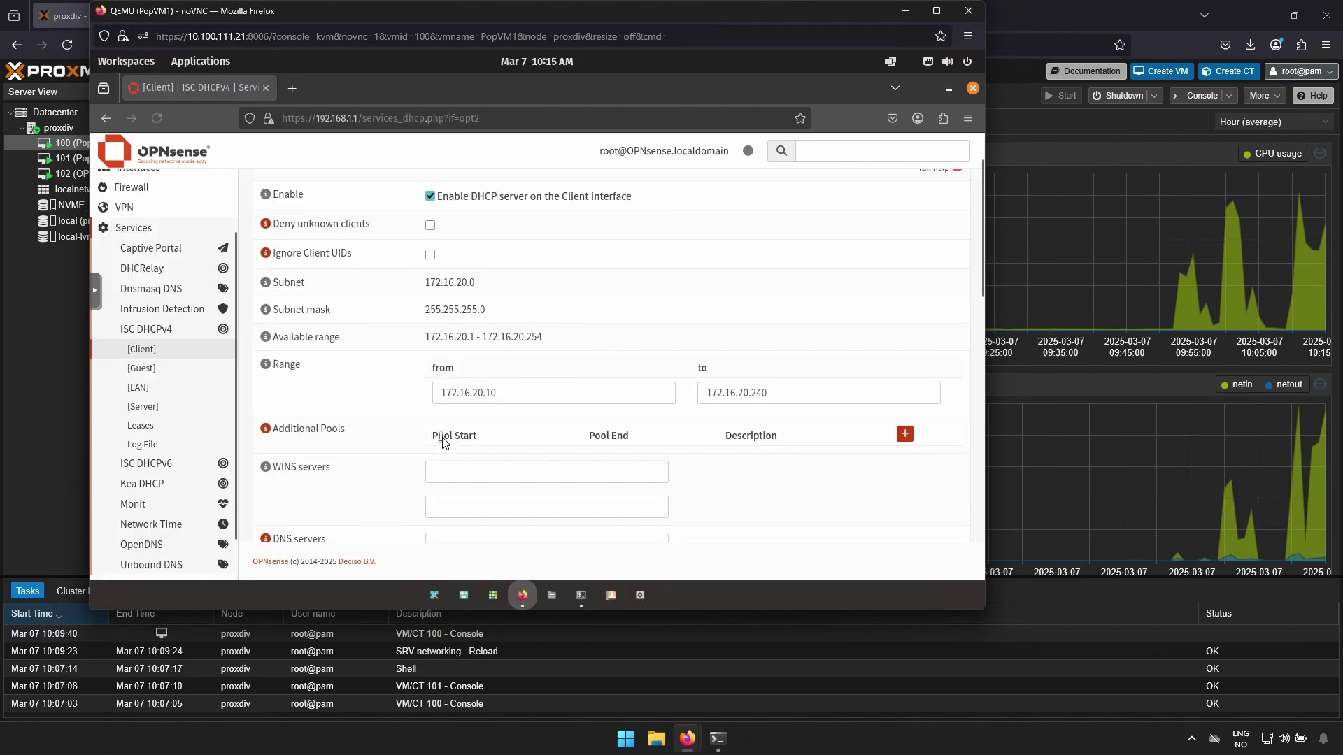
Enable Guest DHCP with range 192.168.30.10–192.168.30.240 and save it
{"action": "left_click", "coordinate": [141, 369]}
{"action": "left_click", "coordinate": [430, 179]}
{"action": "left_click", "coordinate": [451, 375]}
{"action": "type", "text": "192.168.30.10"}
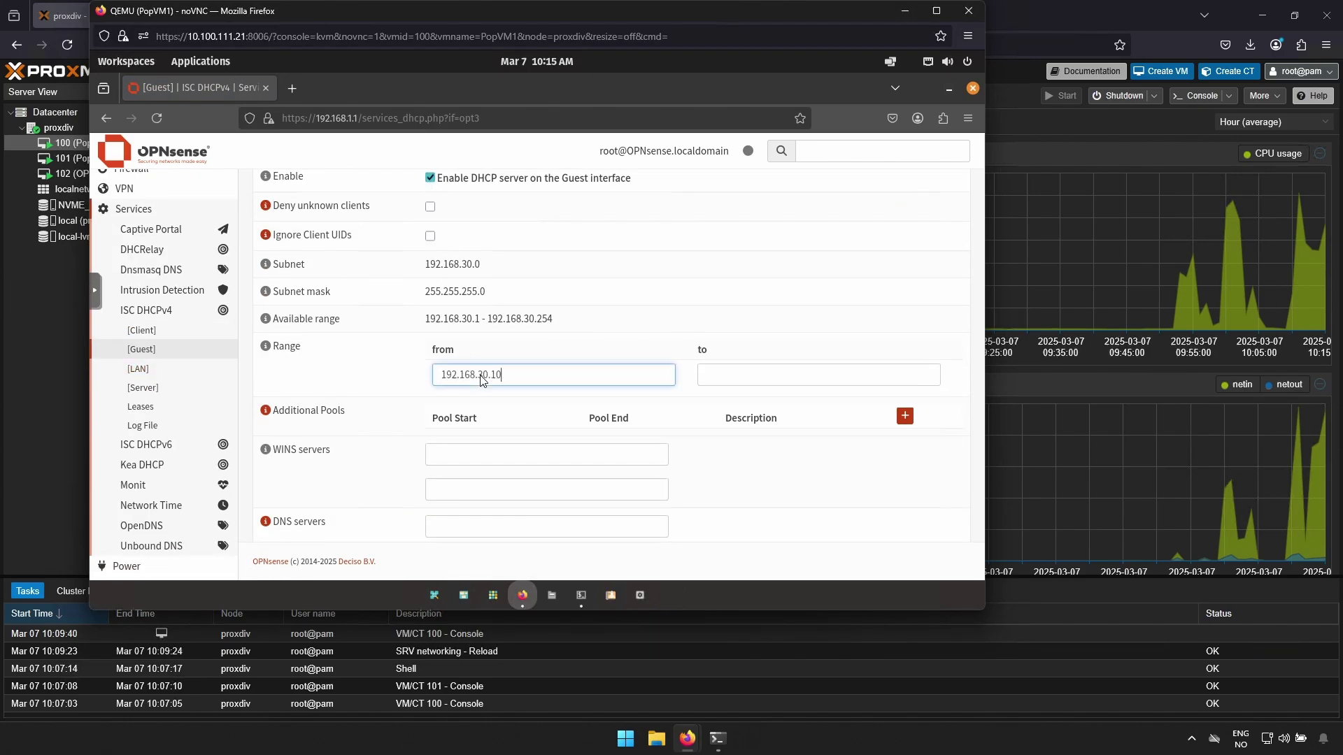
{"action": "key", "text": "Tab"}
{"action": "type", "text": "192.1"}
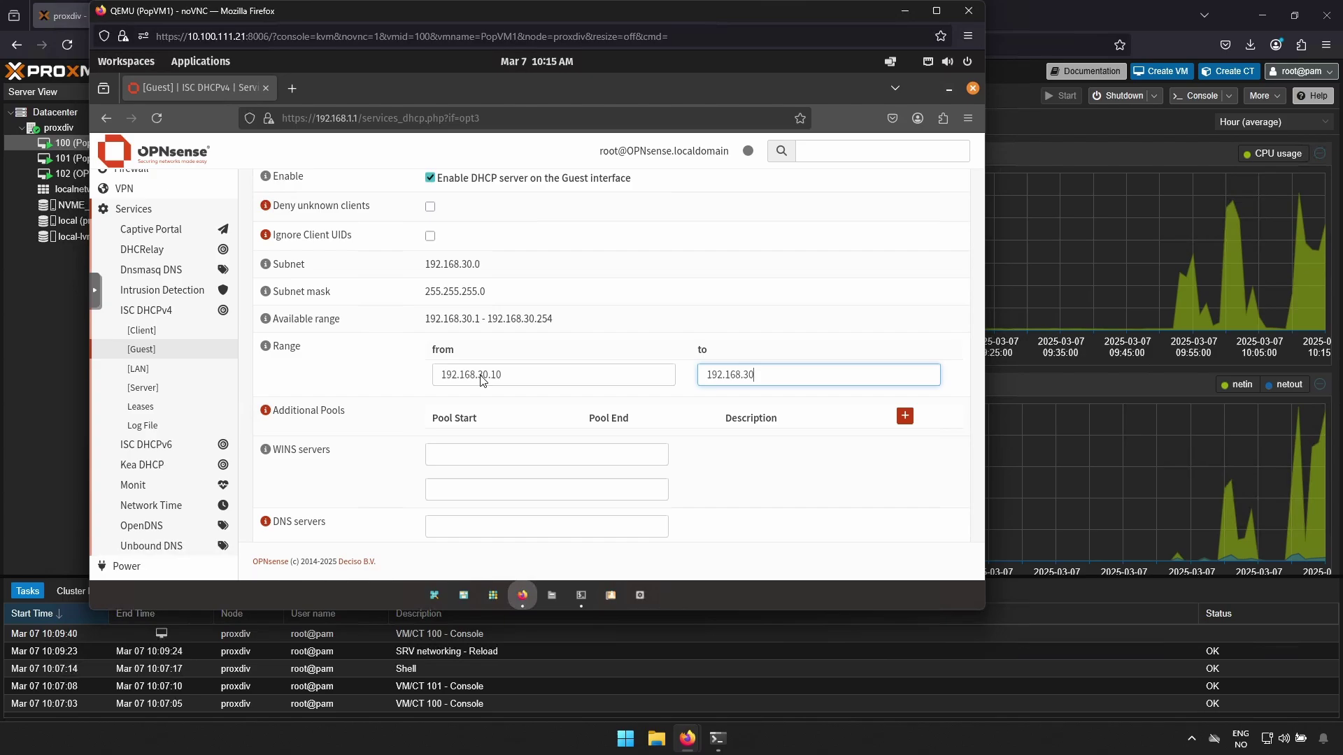
{"action": "type", "text": ".240"}
{"action": "scroll", "coordinate": [482, 381], "scroll_direction": "down", "scroll_amount": 5}
{"action": "left_click", "coordinate": [440, 451]}
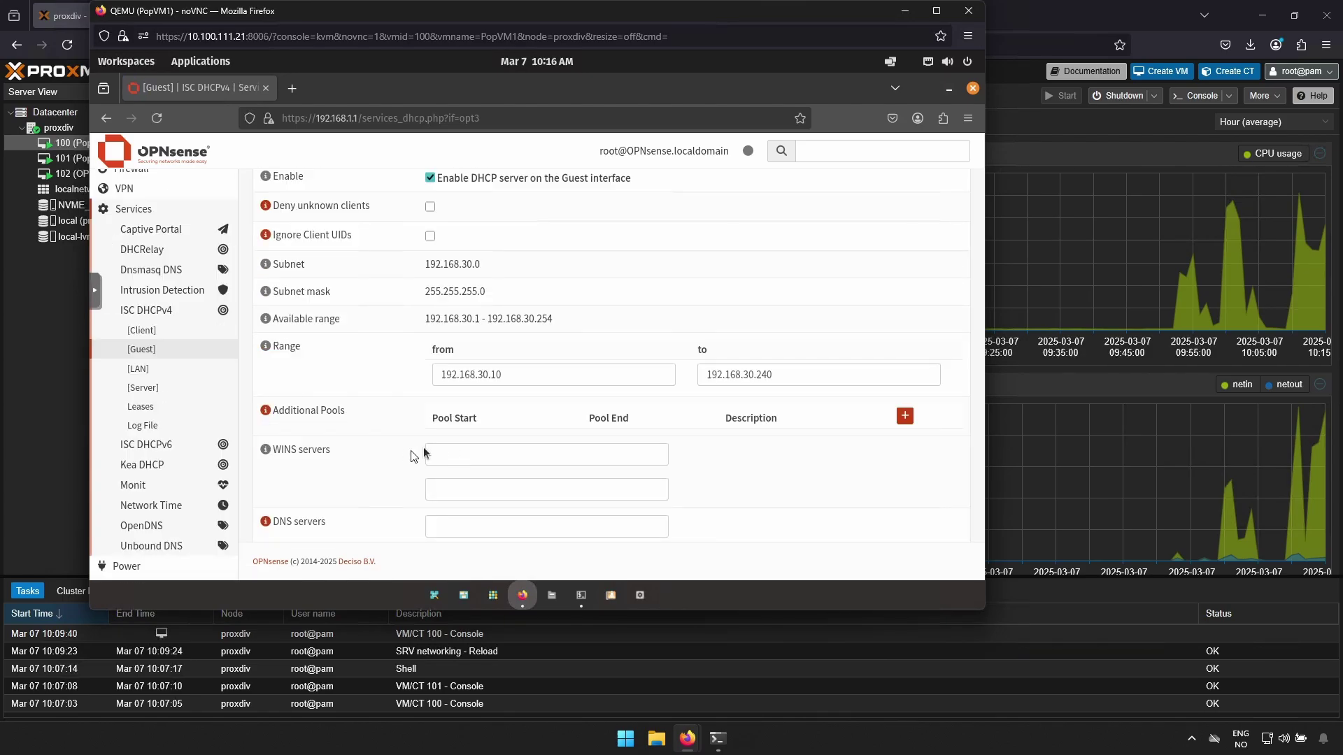
{"action": "left_click", "coordinate": [134, 208]}
{"action": "left_click", "coordinate": [134, 261]}
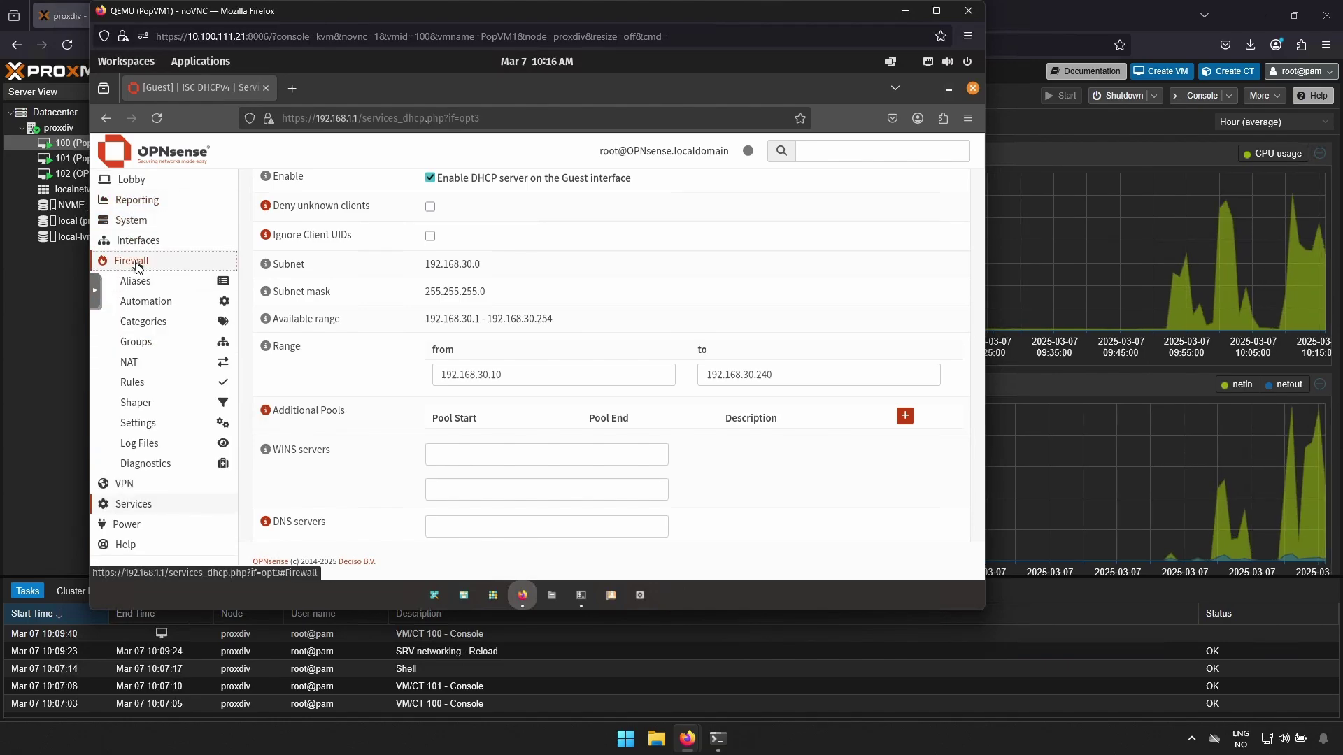
Clone the LAN default IPv4 allow rule with interface Client and source Client net, and save
{"action": "left_click", "coordinate": [133, 383]}
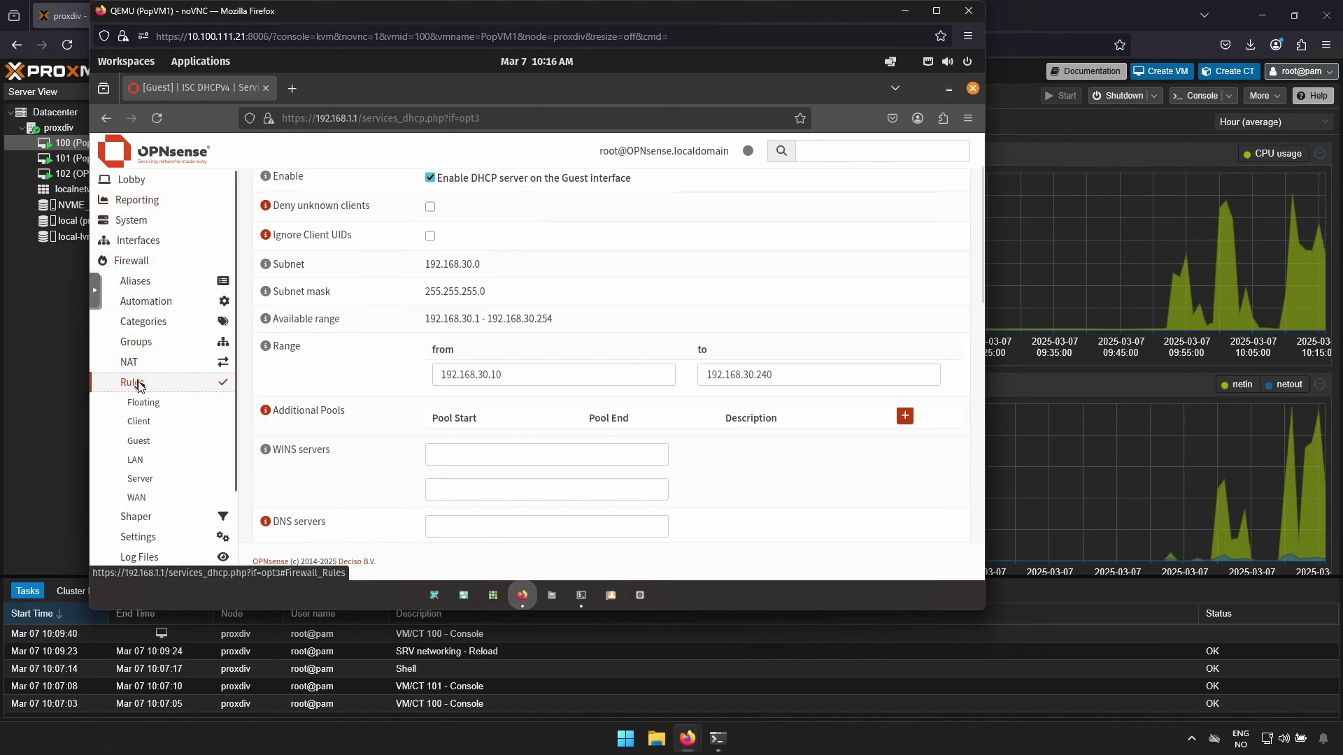
{"action": "left_click", "coordinate": [138, 463]}
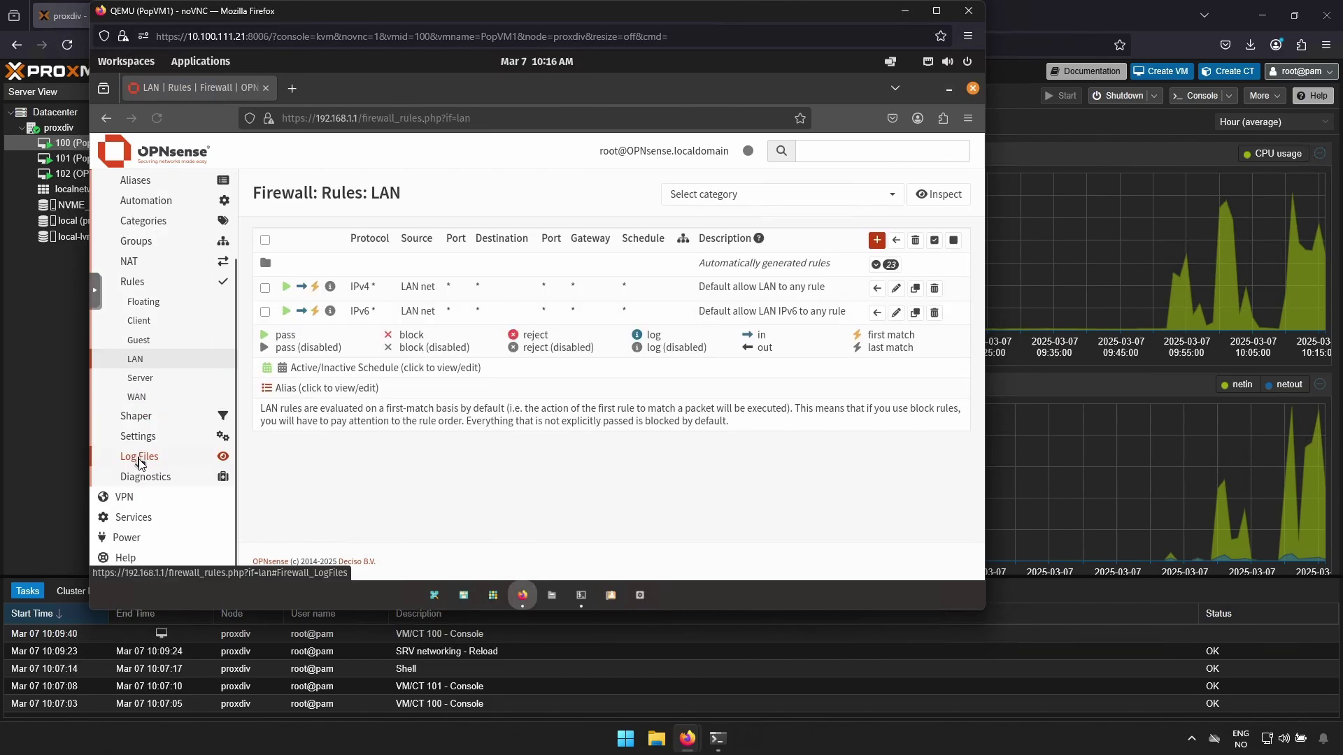
{"action": "left_click", "coordinate": [915, 289]}
{"action": "scroll", "coordinate": [916, 291], "scroll_direction": "down", "scroll_amount": 2}
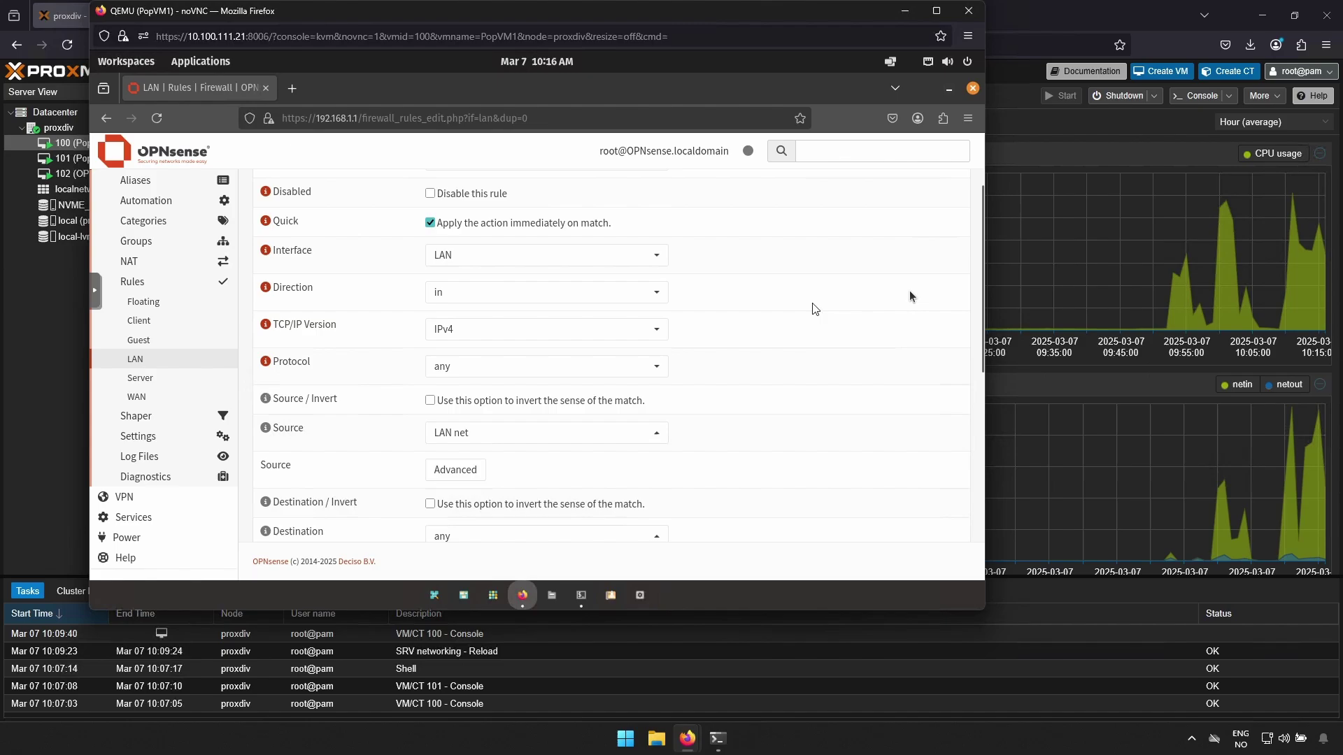
{"action": "left_click", "coordinate": [656, 262]}
{"action": "left_click", "coordinate": [594, 308]}
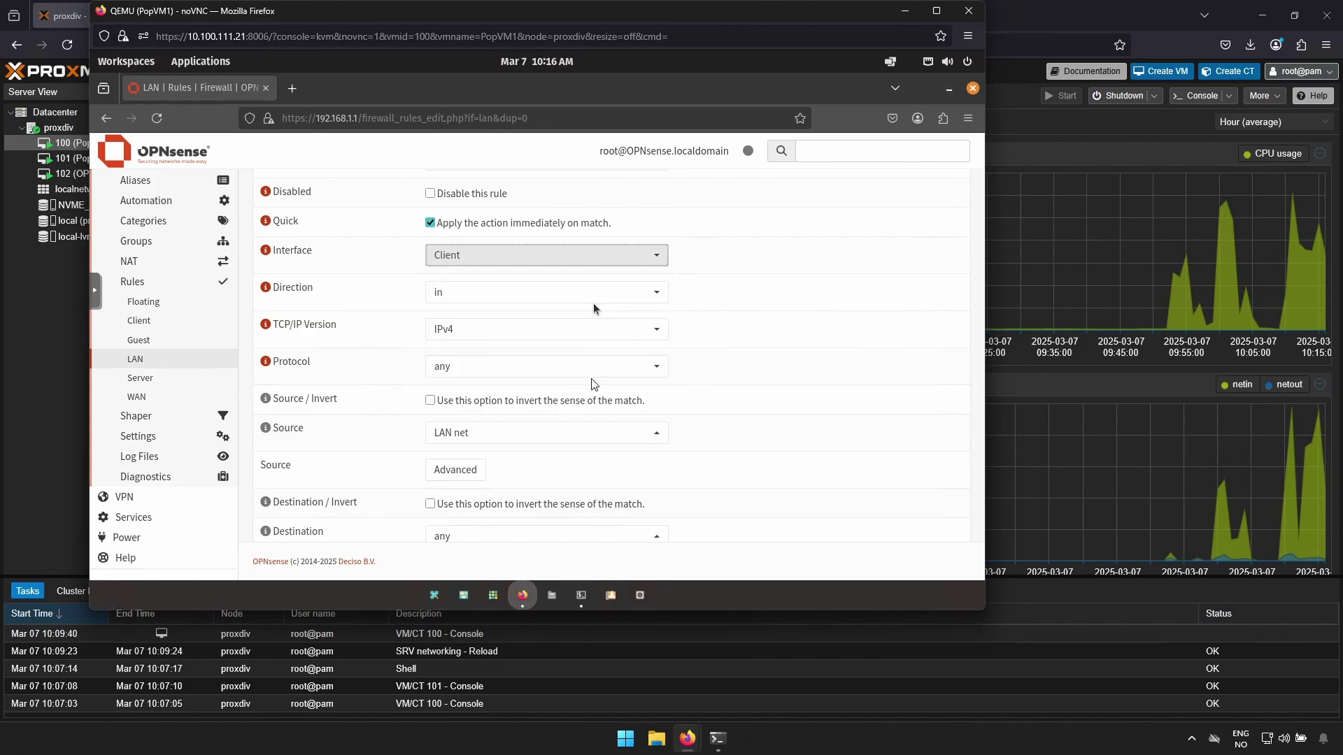
{"action": "left_click", "coordinate": [655, 434]}
{"action": "scroll", "coordinate": [658, 404], "scroll_direction": "down", "scroll_amount": 2}
{"action": "scroll", "coordinate": [659, 389], "scroll_direction": "down", "scroll_amount": 3}
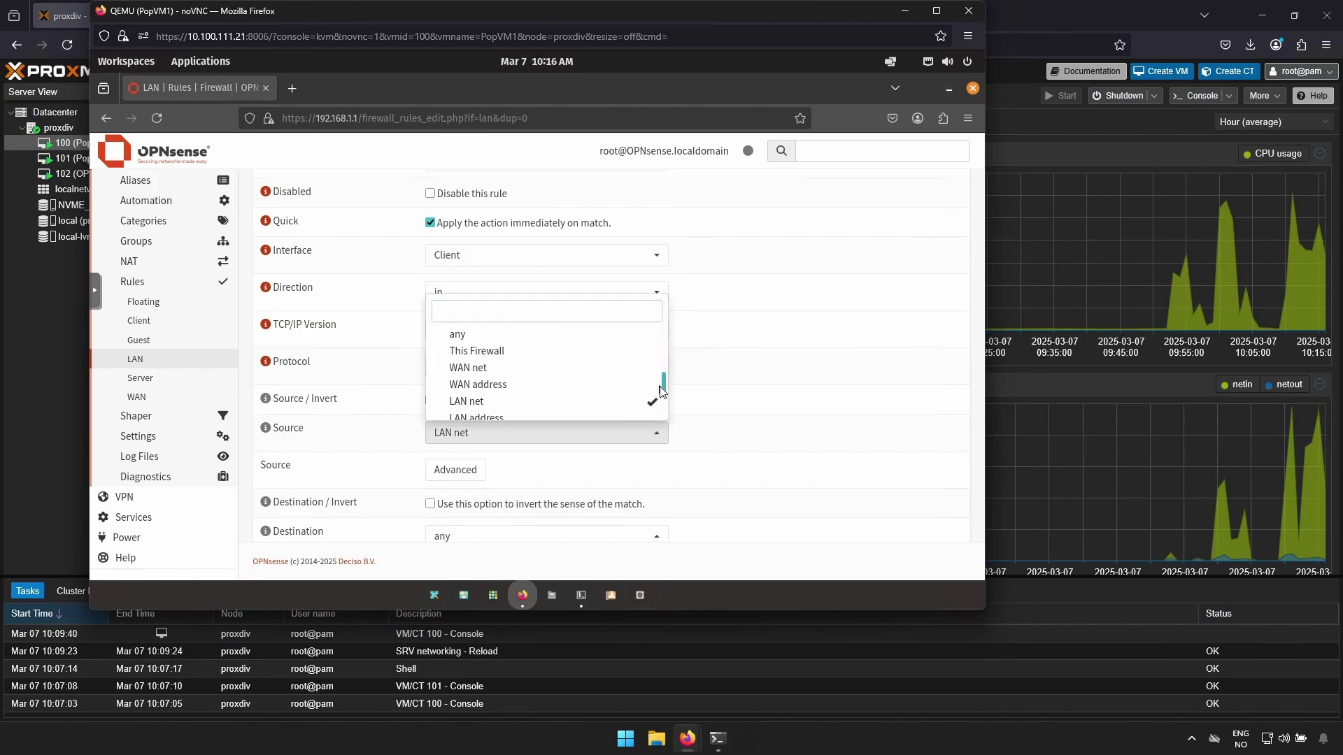
{"action": "left_click", "coordinate": [609, 368]}
{"action": "scroll", "coordinate": [663, 378], "scroll_direction": "up", "scroll_amount": 2}
{"action": "scroll", "coordinate": [662, 394], "scroll_direction": "down", "scroll_amount": 3}
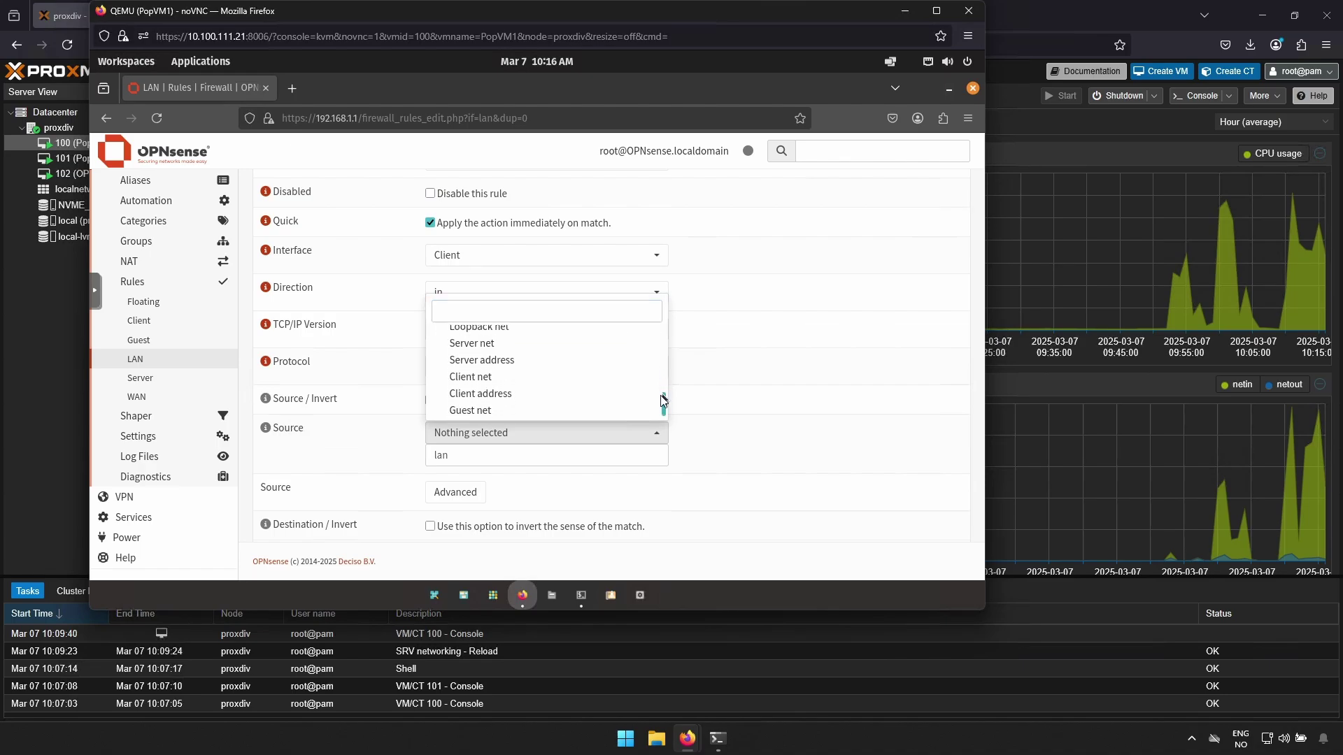
{"action": "left_click", "coordinate": [631, 380]}
{"action": "left_click", "coordinate": [734, 395]}
{"action": "scroll", "coordinate": [735, 396], "scroll_direction": "down", "scroll_amount": 5}
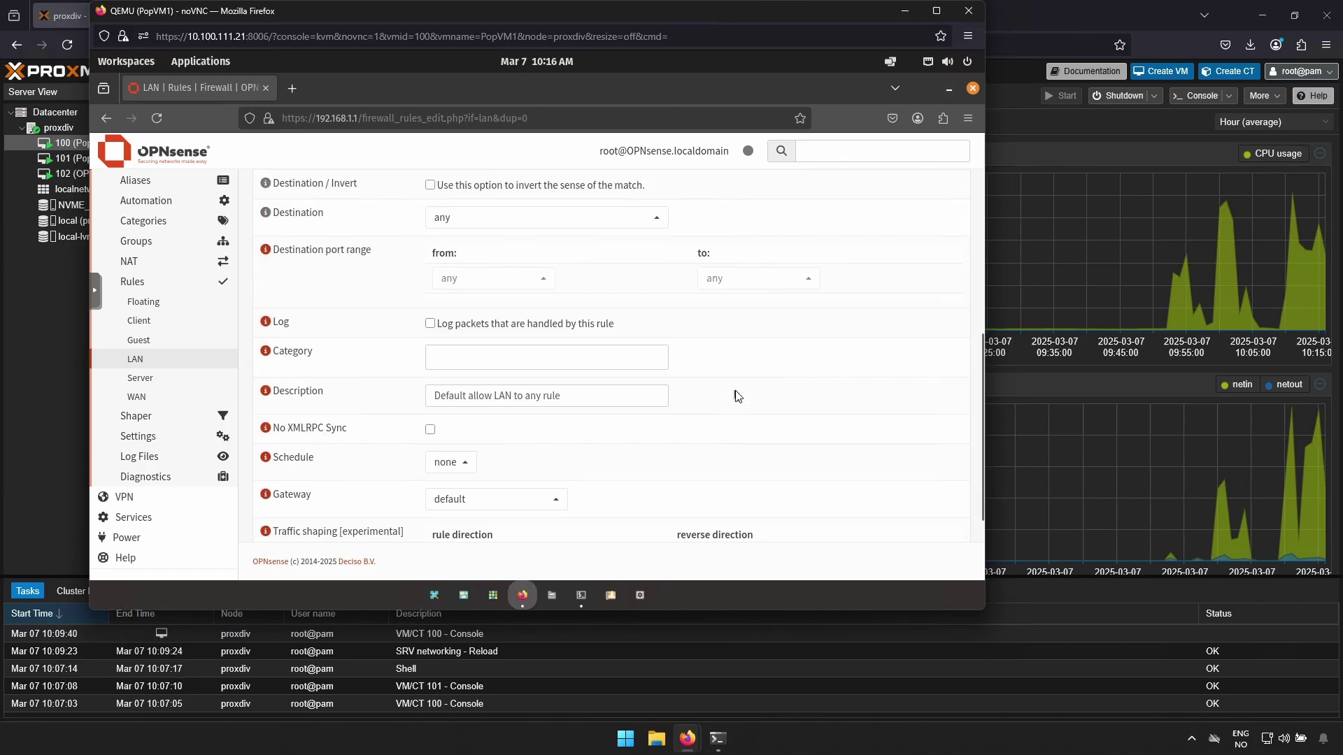
{"action": "scroll", "coordinate": [734, 396], "scroll_direction": "down", "scroll_amount": 3}
{"action": "left_click", "coordinate": [445, 511]}
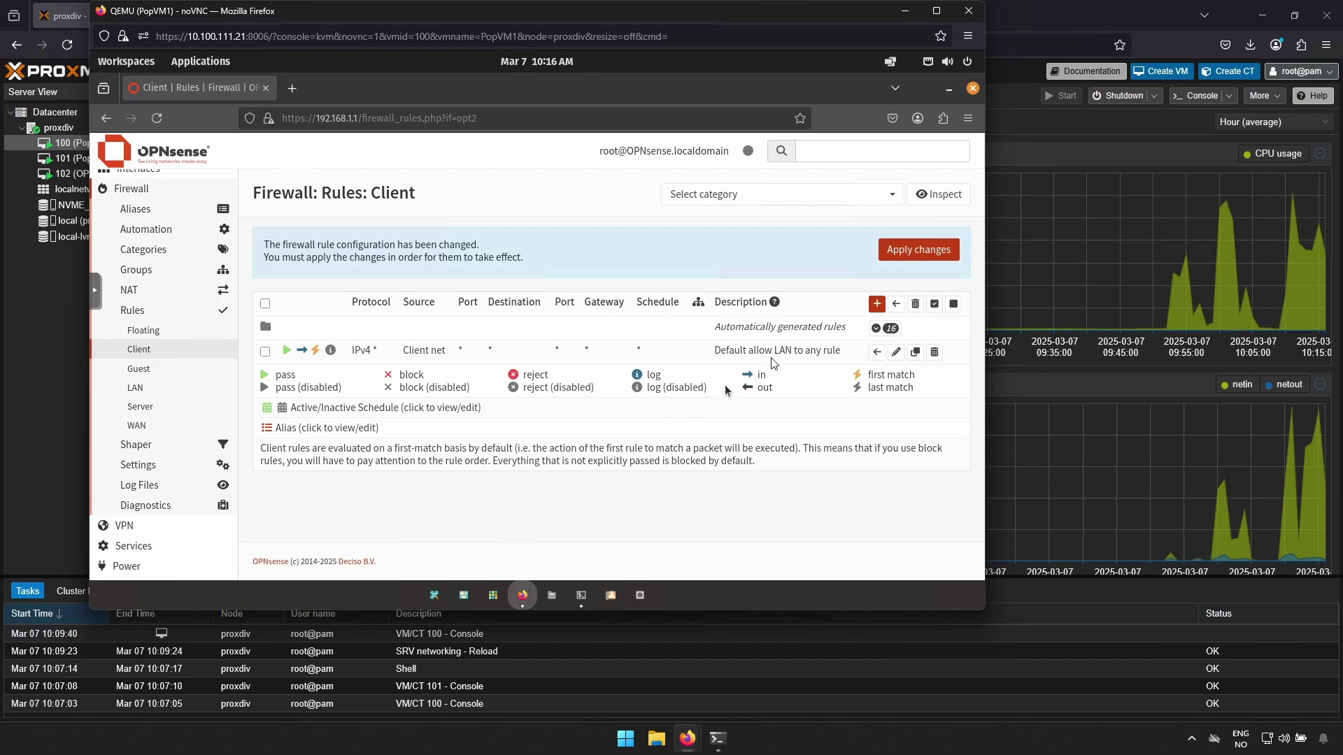
Add a Client rule blocking source Guest net, save it, and apply the firewall changes
{"action": "left_click", "coordinate": [875, 304]}
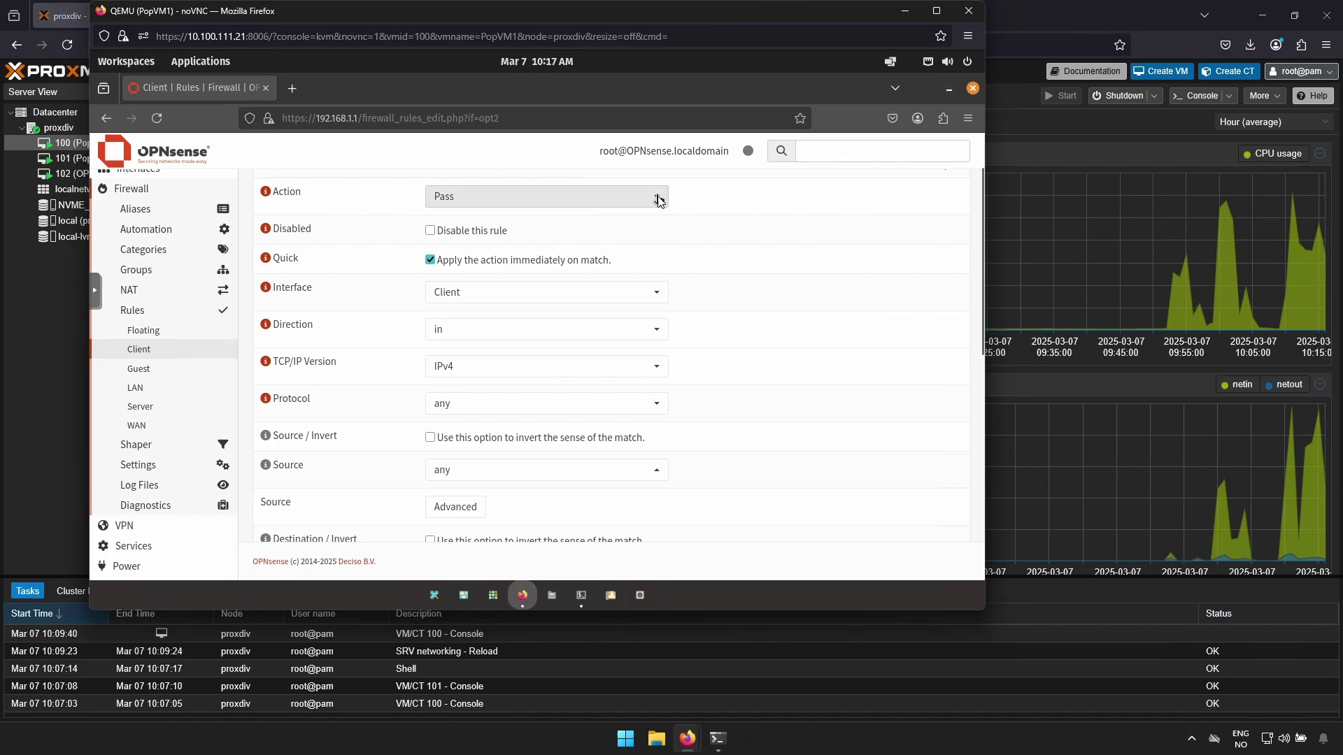
{"action": "left_click", "coordinate": [657, 200]}
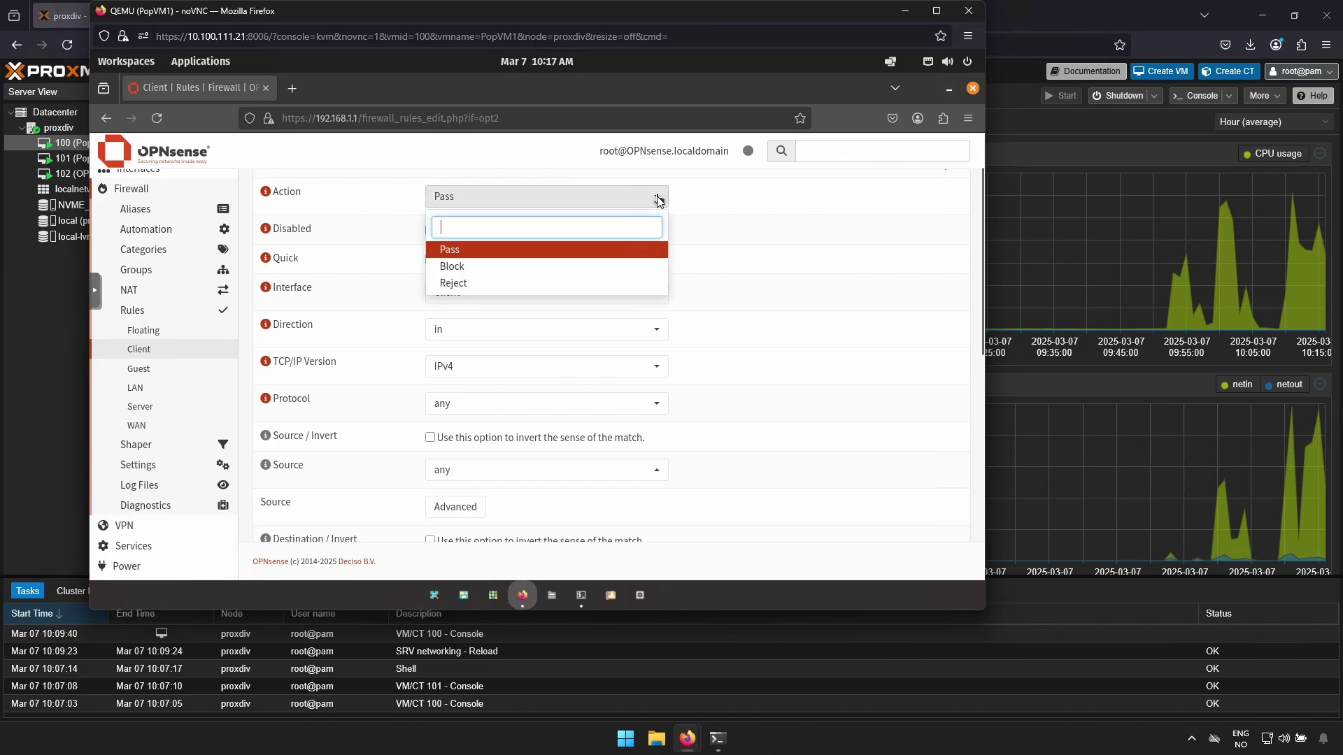
{"action": "left_click", "coordinate": [465, 266]}
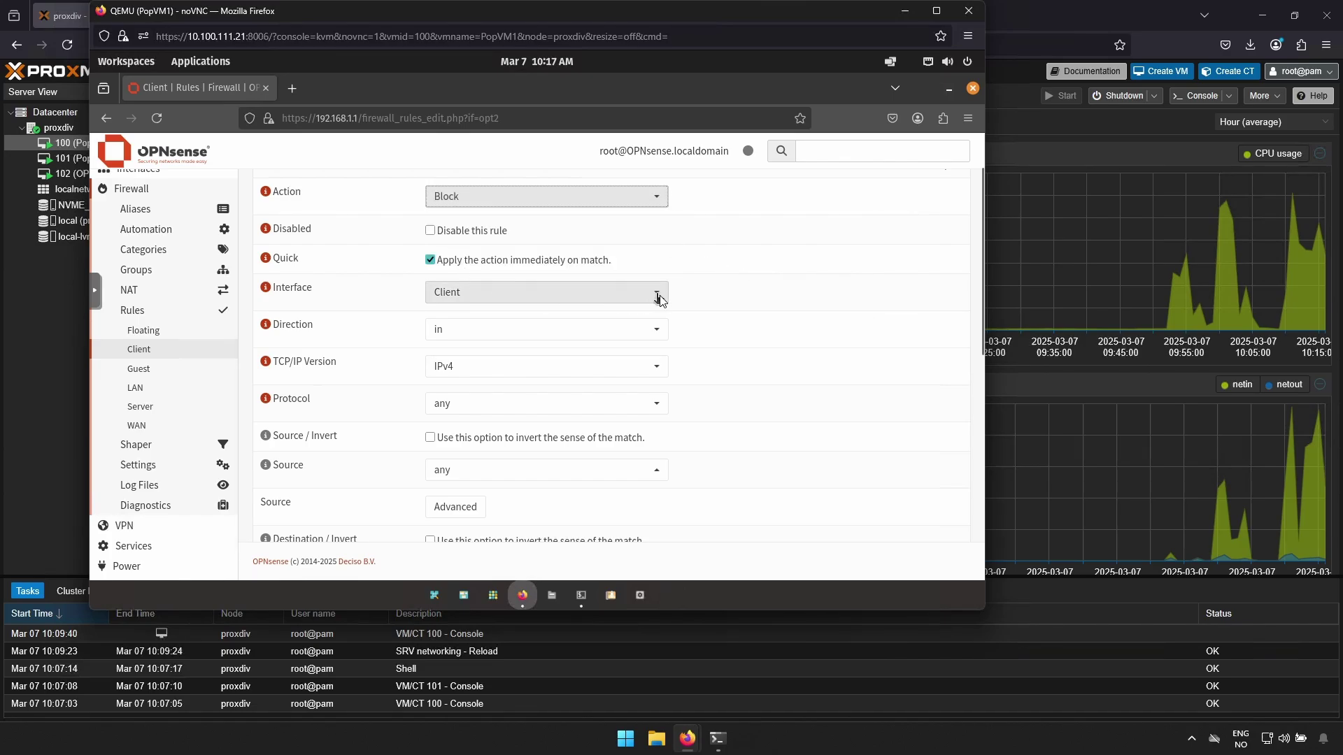
{"action": "left_click", "coordinate": [655, 474]}
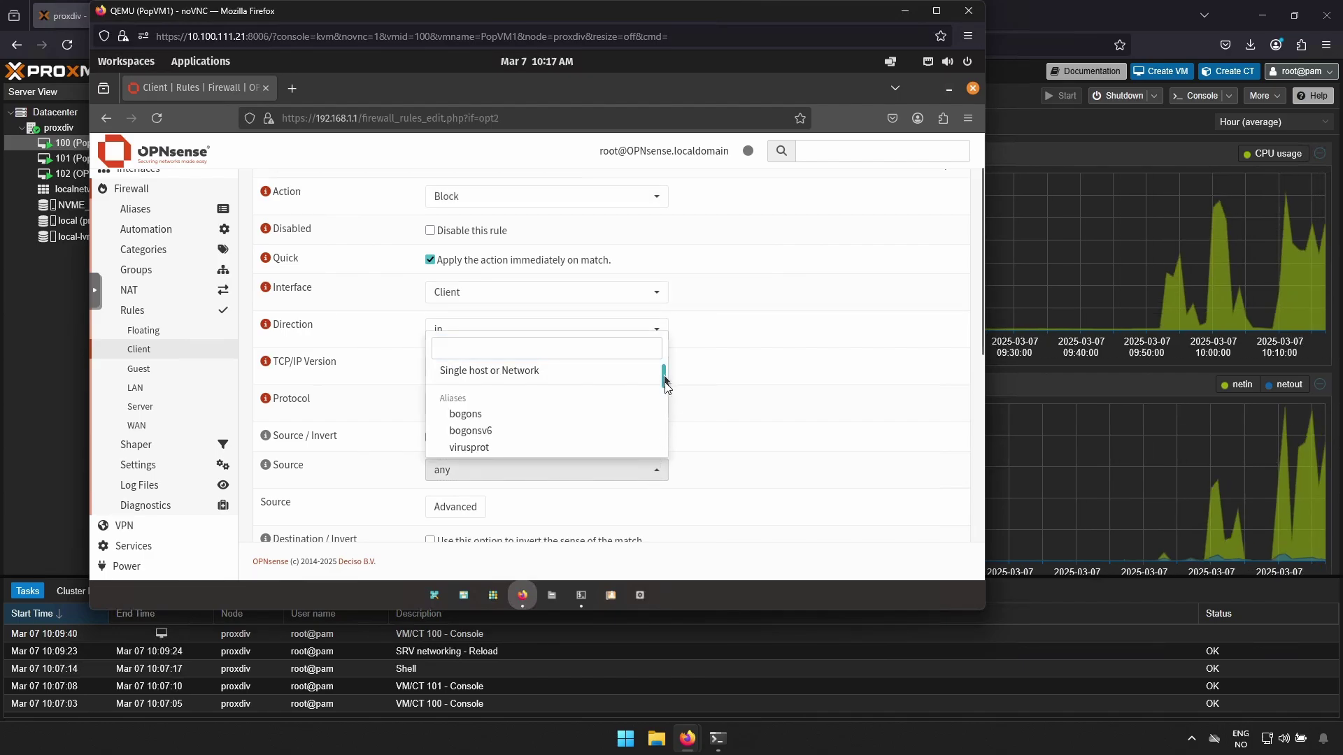
{"action": "left_click_drag", "start_coordinate": [665, 377], "coordinate": [664, 451]}
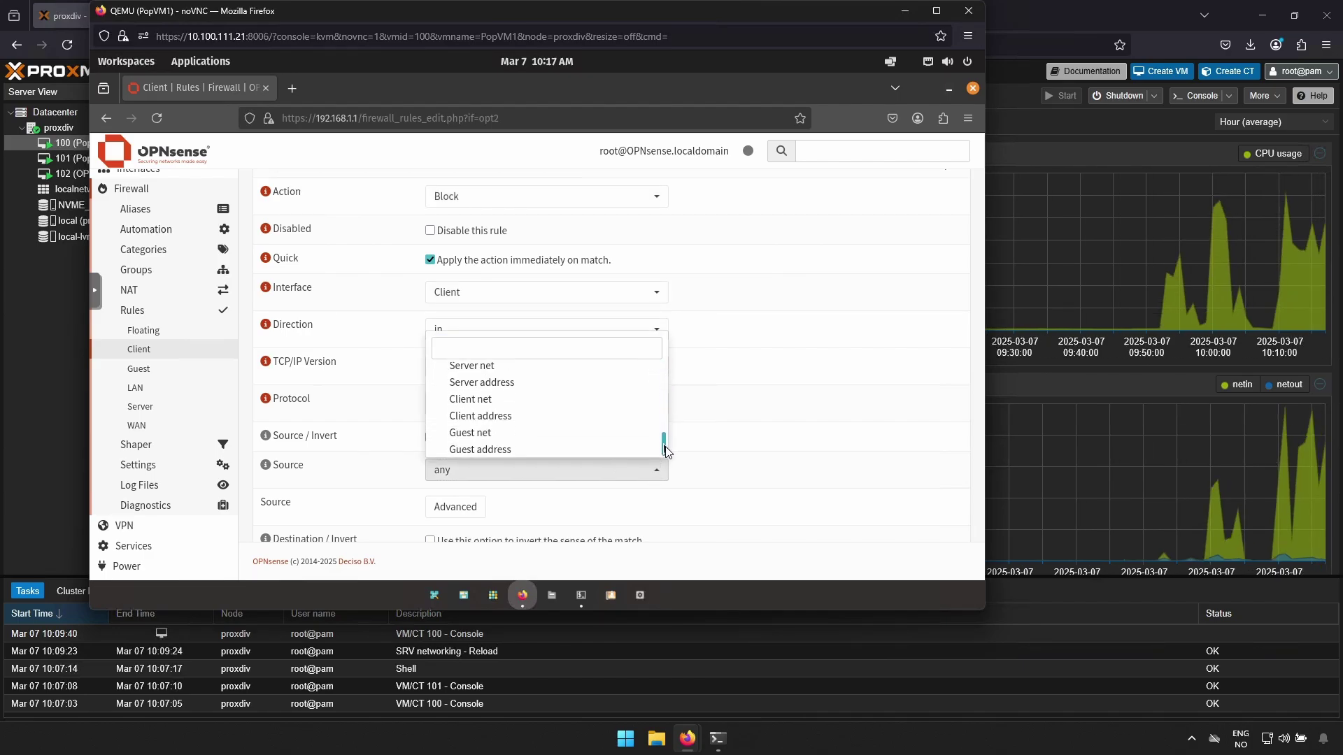
{"action": "left_click", "coordinate": [480, 433]}
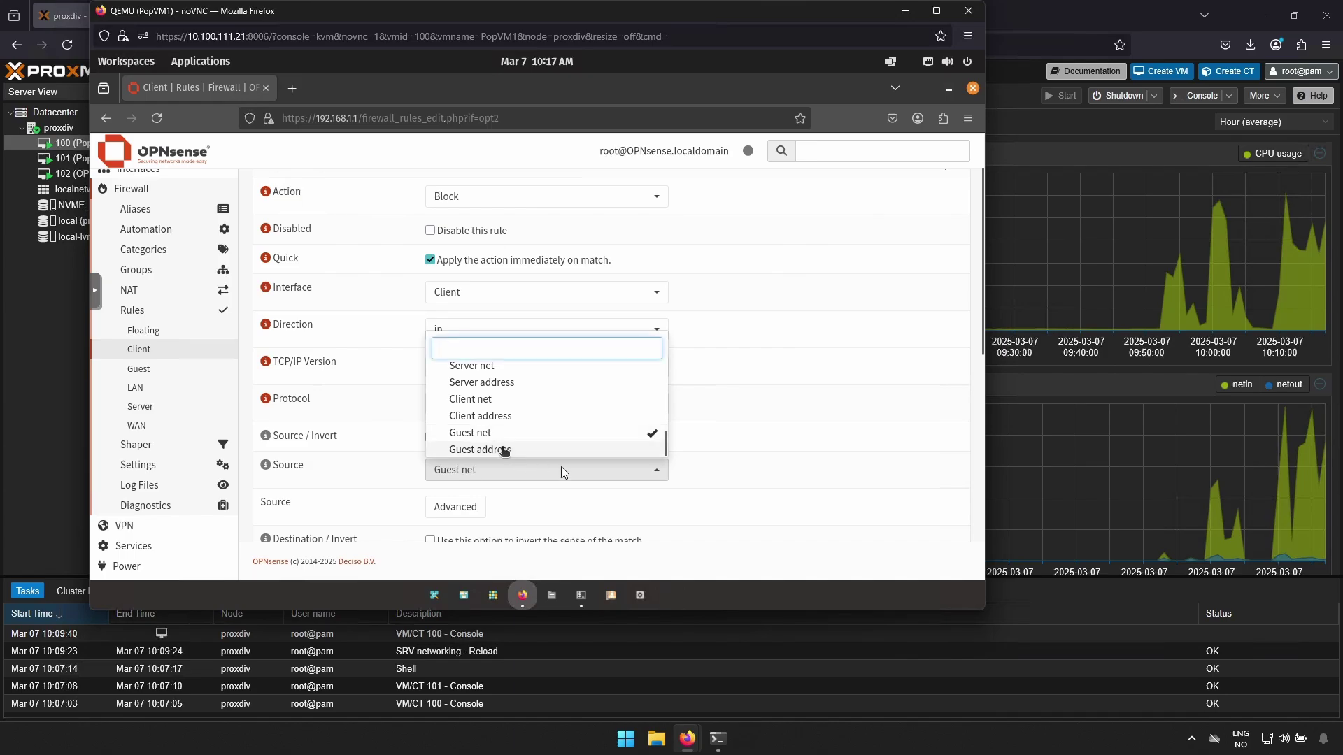
{"action": "scroll", "coordinate": [703, 486], "scroll_direction": "down", "scroll_amount": 5}
{"action": "scroll", "coordinate": [703, 486], "scroll_direction": "down", "scroll_amount": 5}
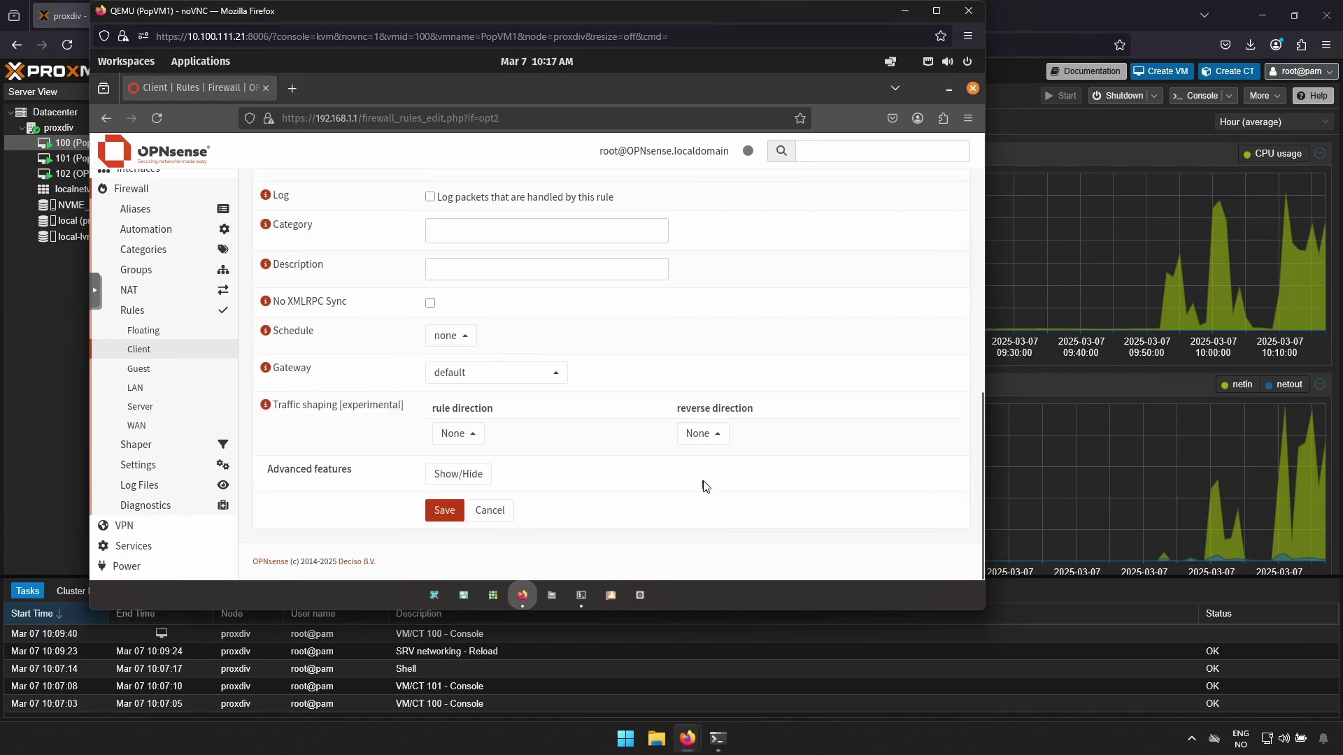
{"action": "left_click", "coordinate": [455, 518]}
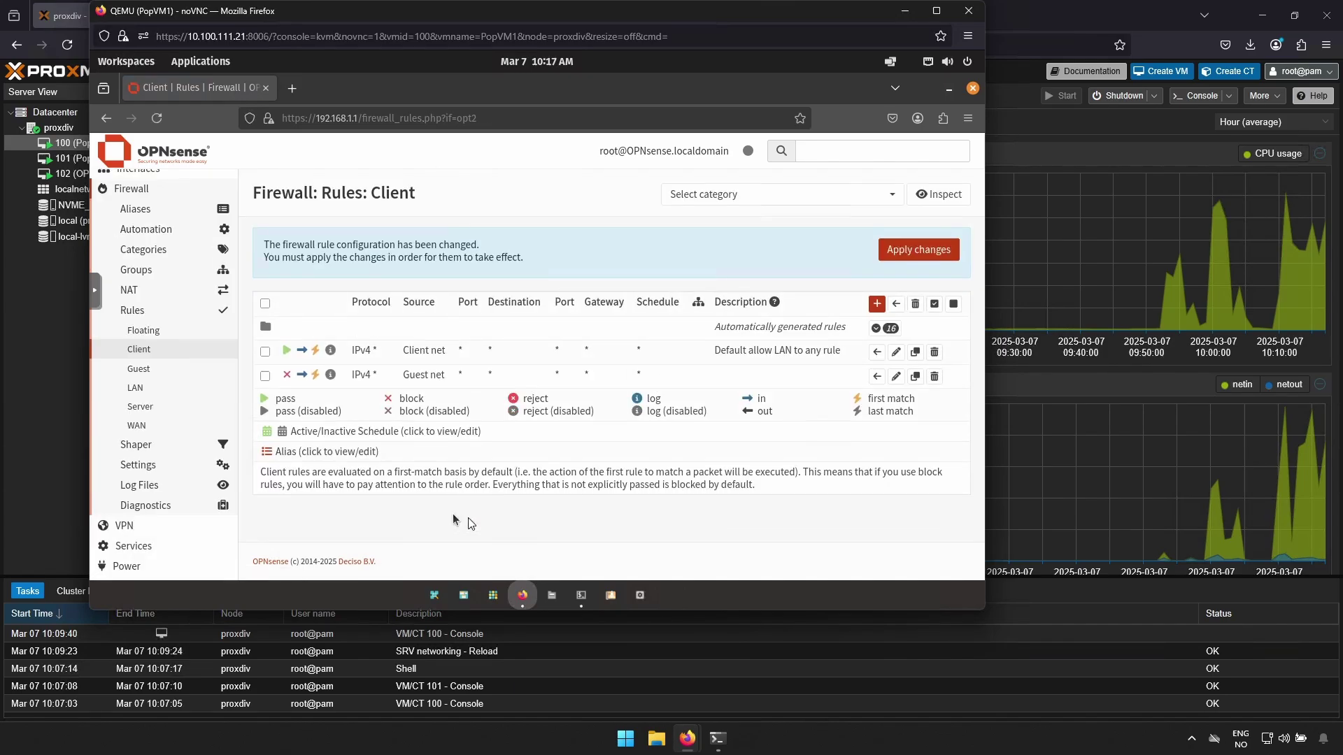
{"action": "left_click", "coordinate": [906, 253]}
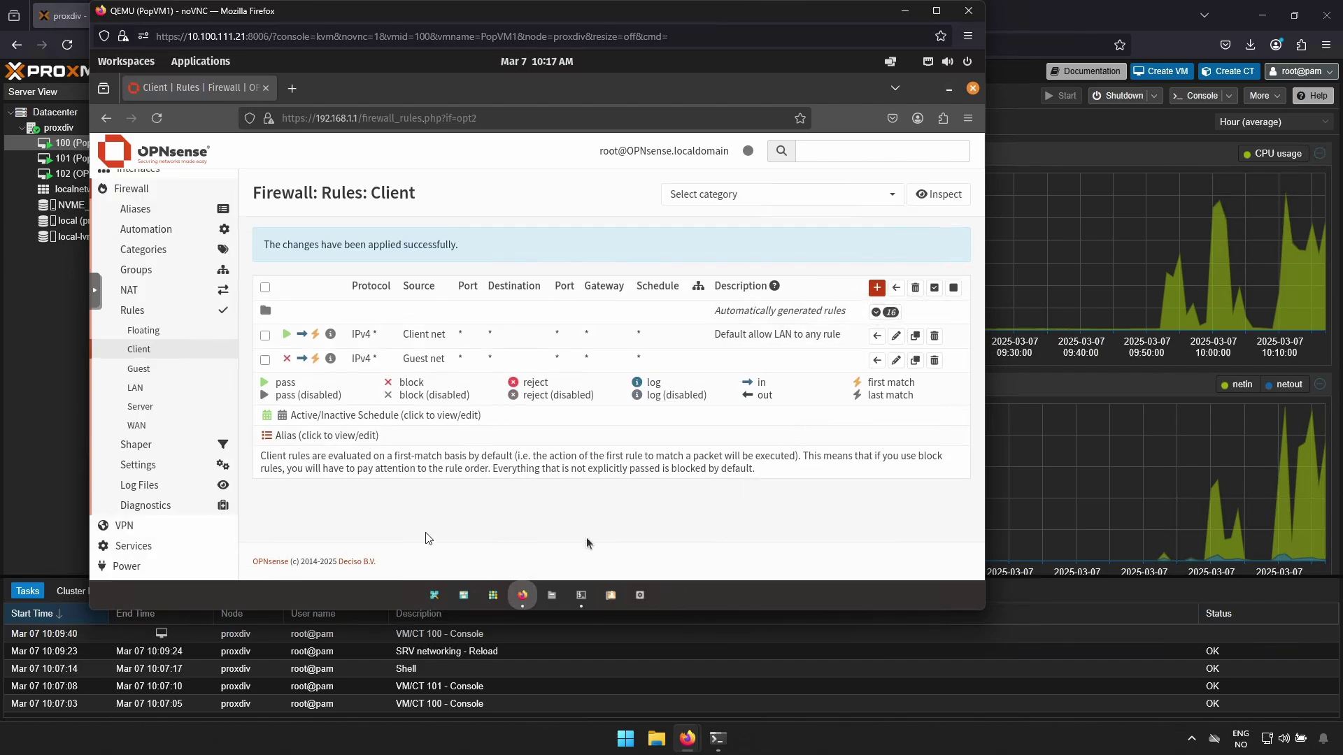
{"action": "left_click", "coordinate": [48, 377]}
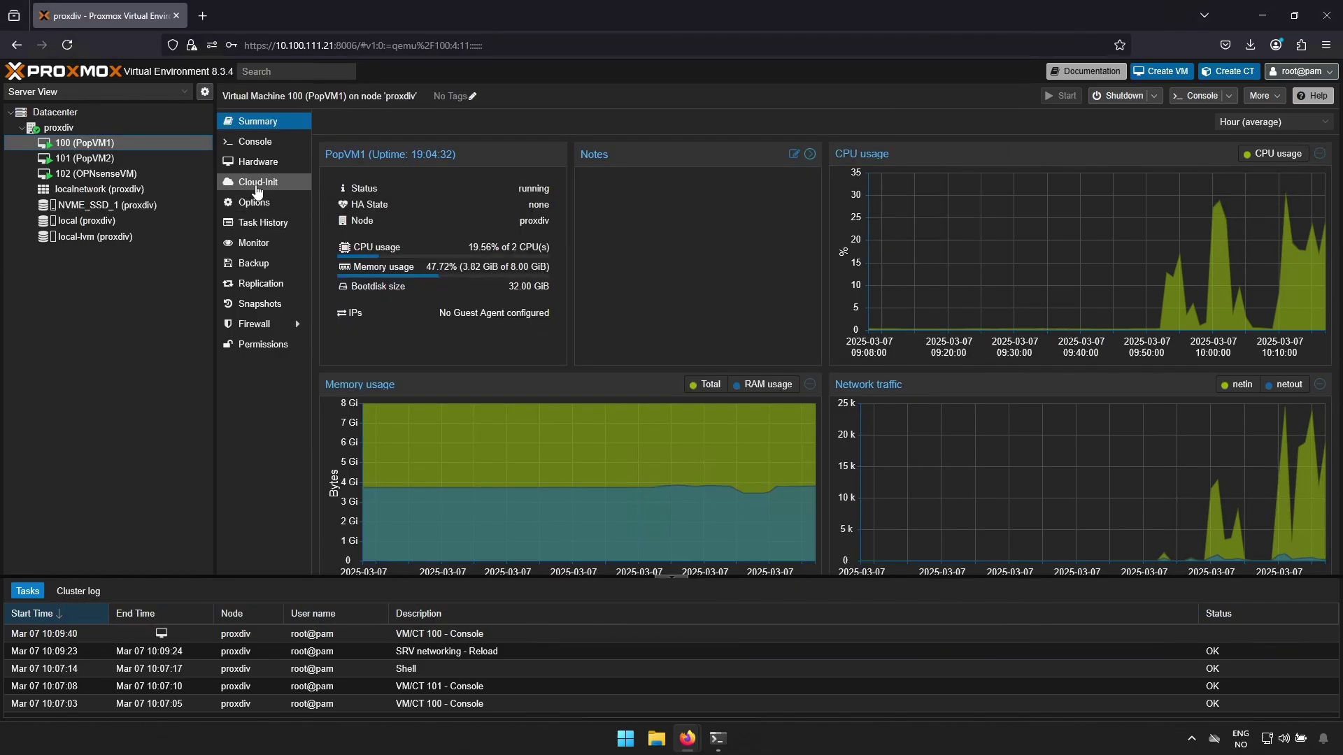
Set PopVM1's net0 to bridge vmbr2 with VLAN tag 20, marked disconnected
{"action": "left_click", "coordinate": [278, 164]}
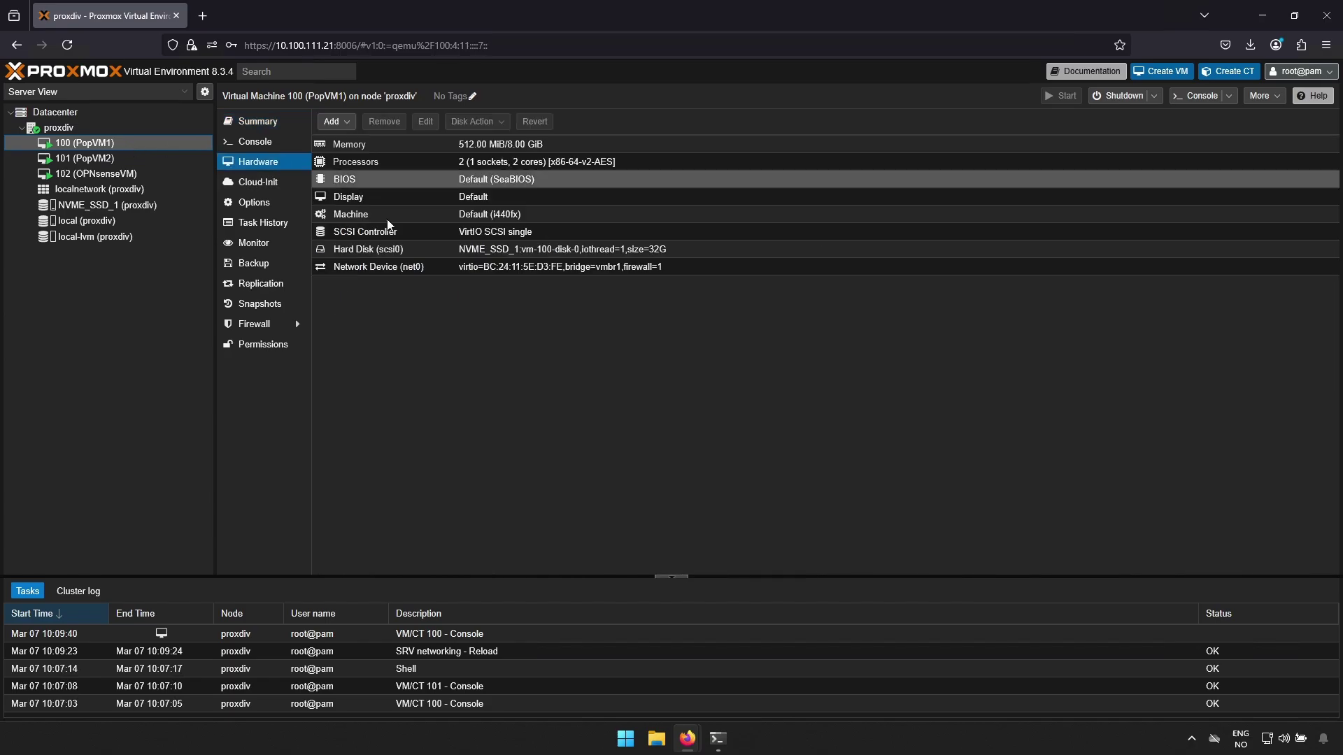
{"action": "left_click", "coordinate": [512, 269]}
{"action": "double_click", "coordinate": [512, 269]}
{"action": "left_click", "coordinate": [655, 334]}
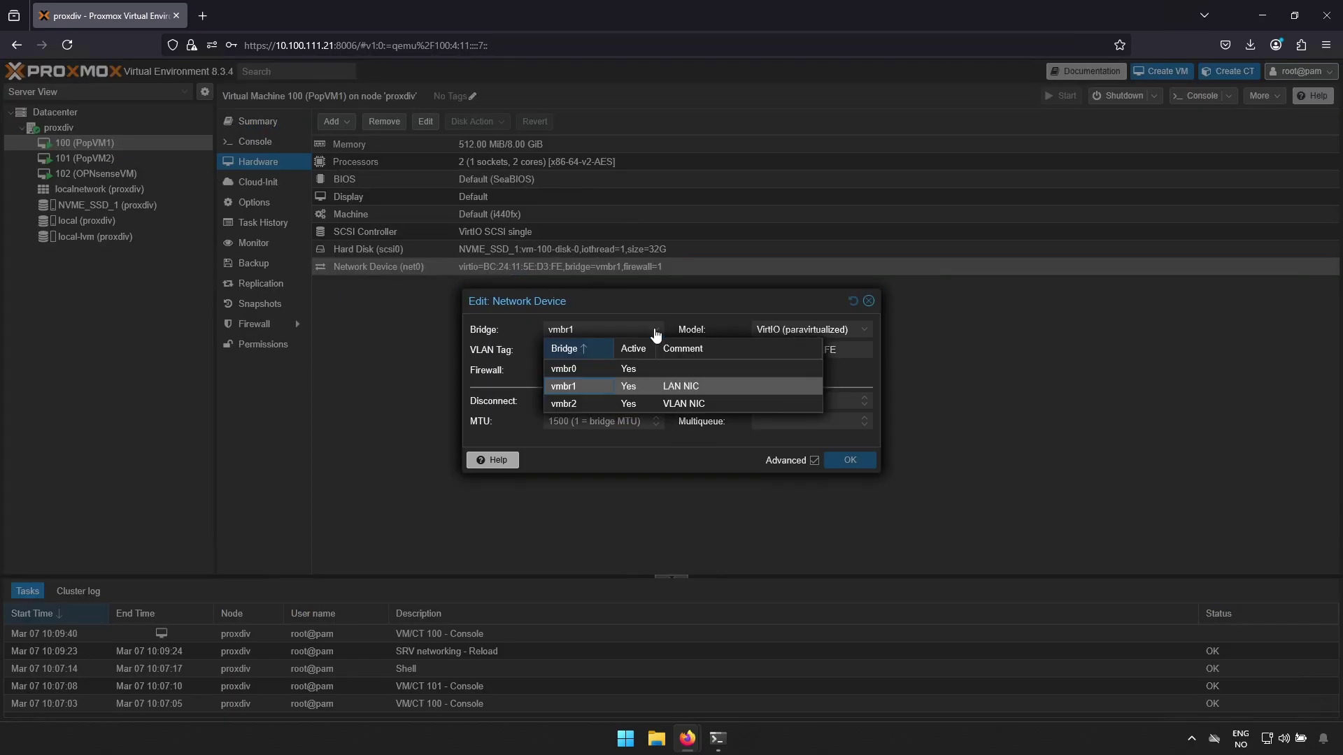
{"action": "left_click", "coordinate": [660, 403]}
{"action": "left_click", "coordinate": [594, 351]}
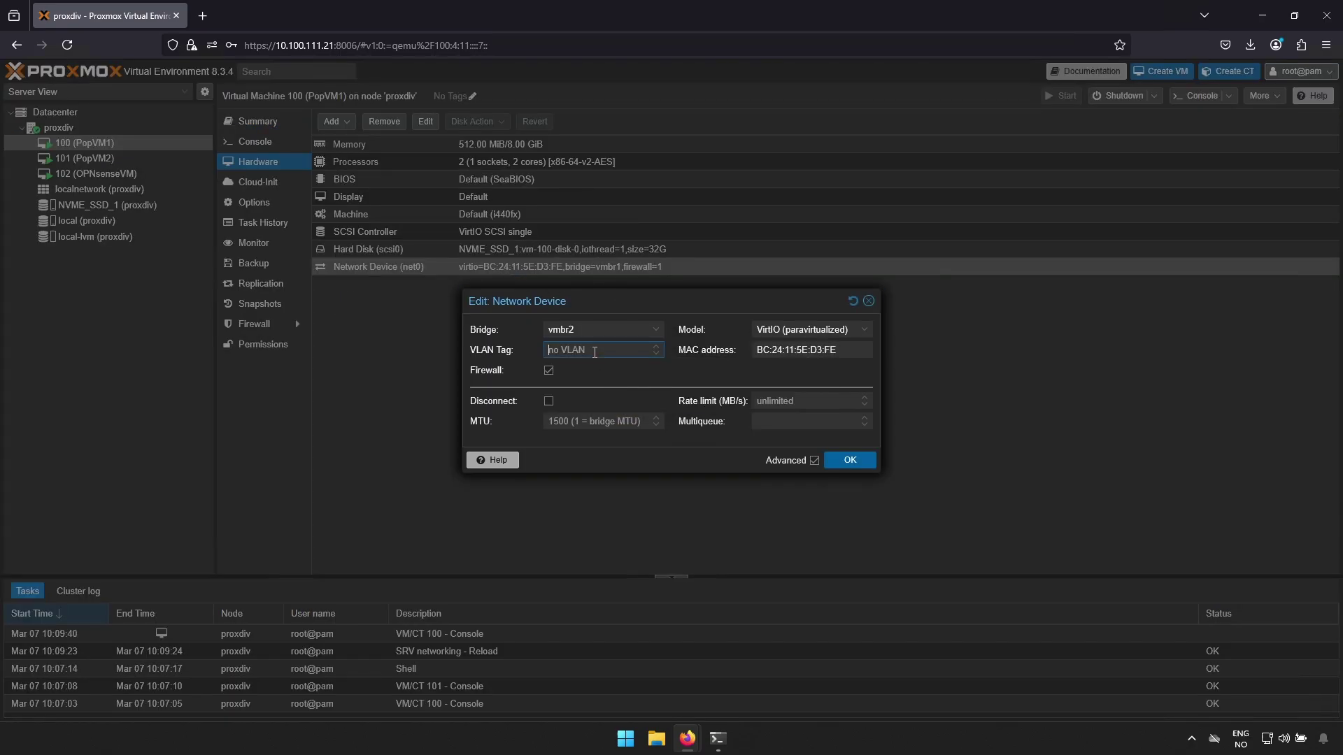
{"action": "type", "text": "10"}
{"action": "left_click", "coordinate": [549, 401]}
{"action": "left_click", "coordinate": [850, 461]}
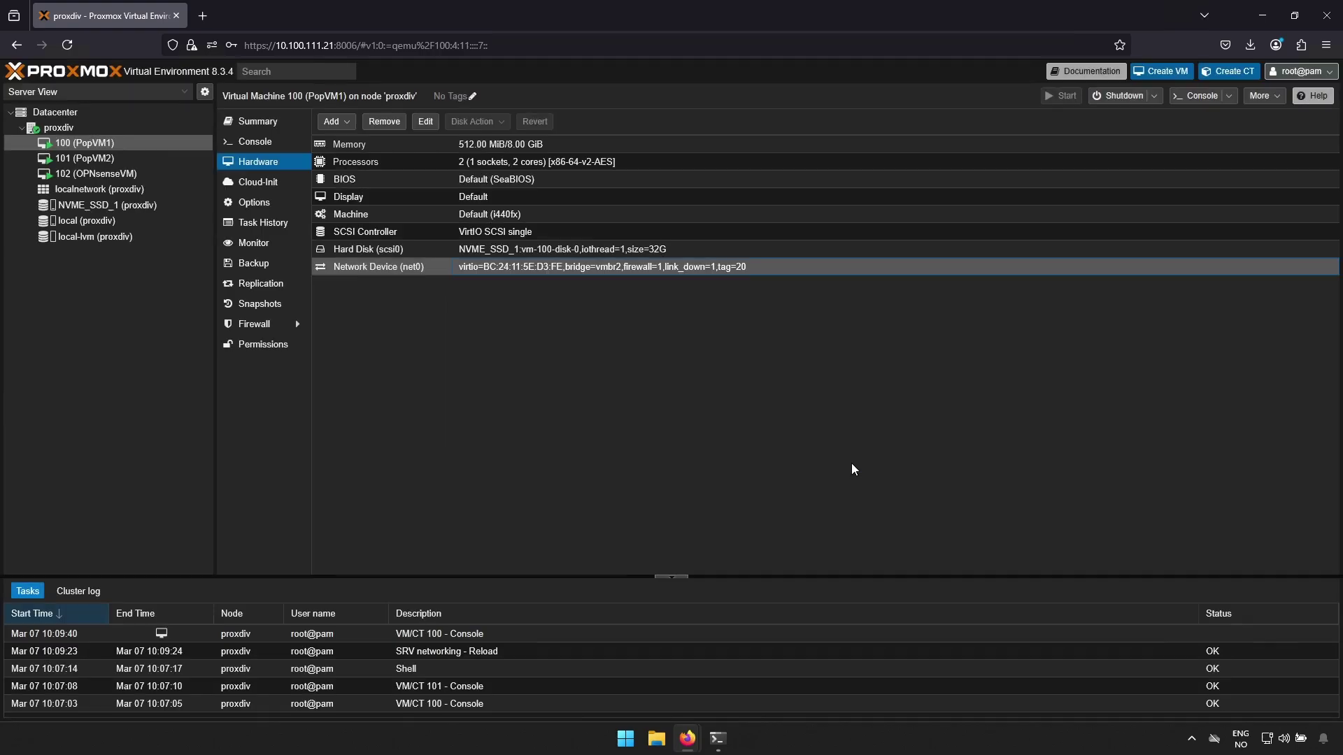
Set PopVM2's net0 to bridge vmbr2 with VLAN tag 30
{"action": "left_click", "coordinate": [79, 158]}
{"action": "double_click", "coordinate": [465, 281]}
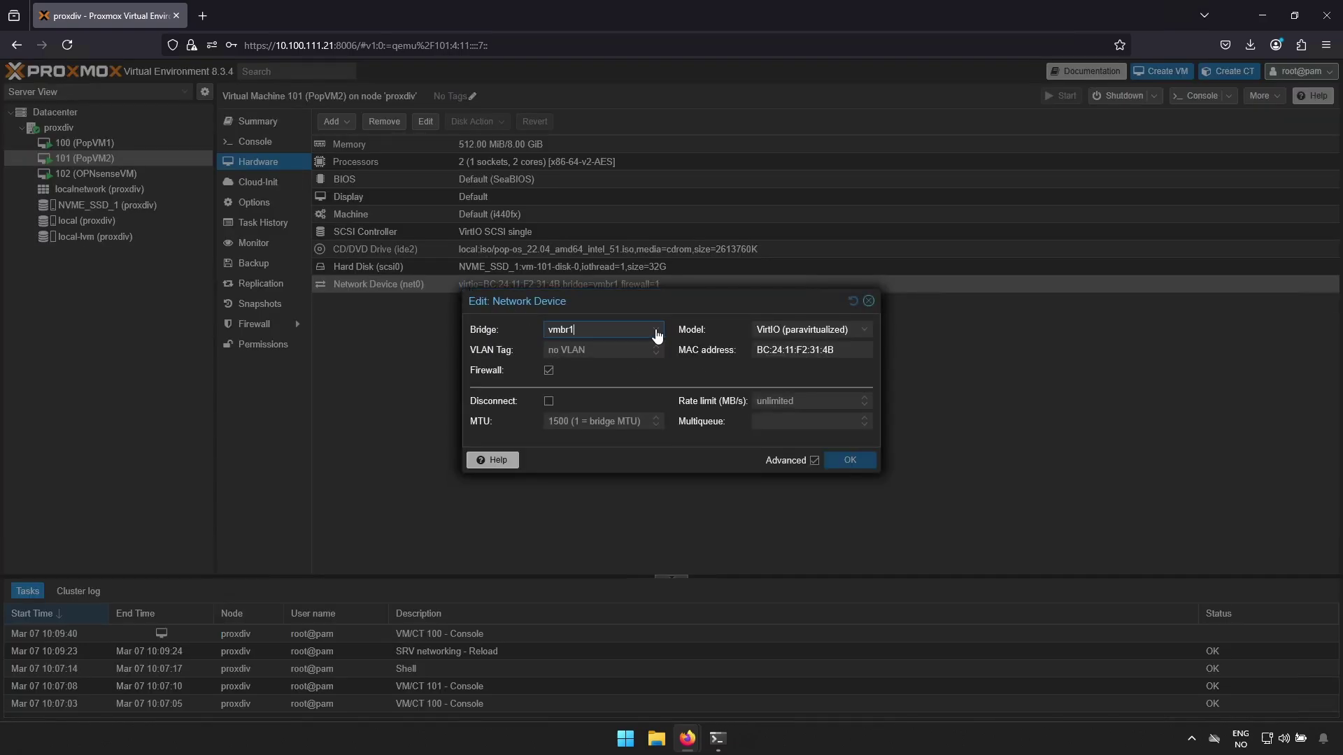
{"action": "left_click", "coordinate": [657, 331]}
{"action": "left_click", "coordinate": [649, 405]}
{"action": "type", "text": "30"}
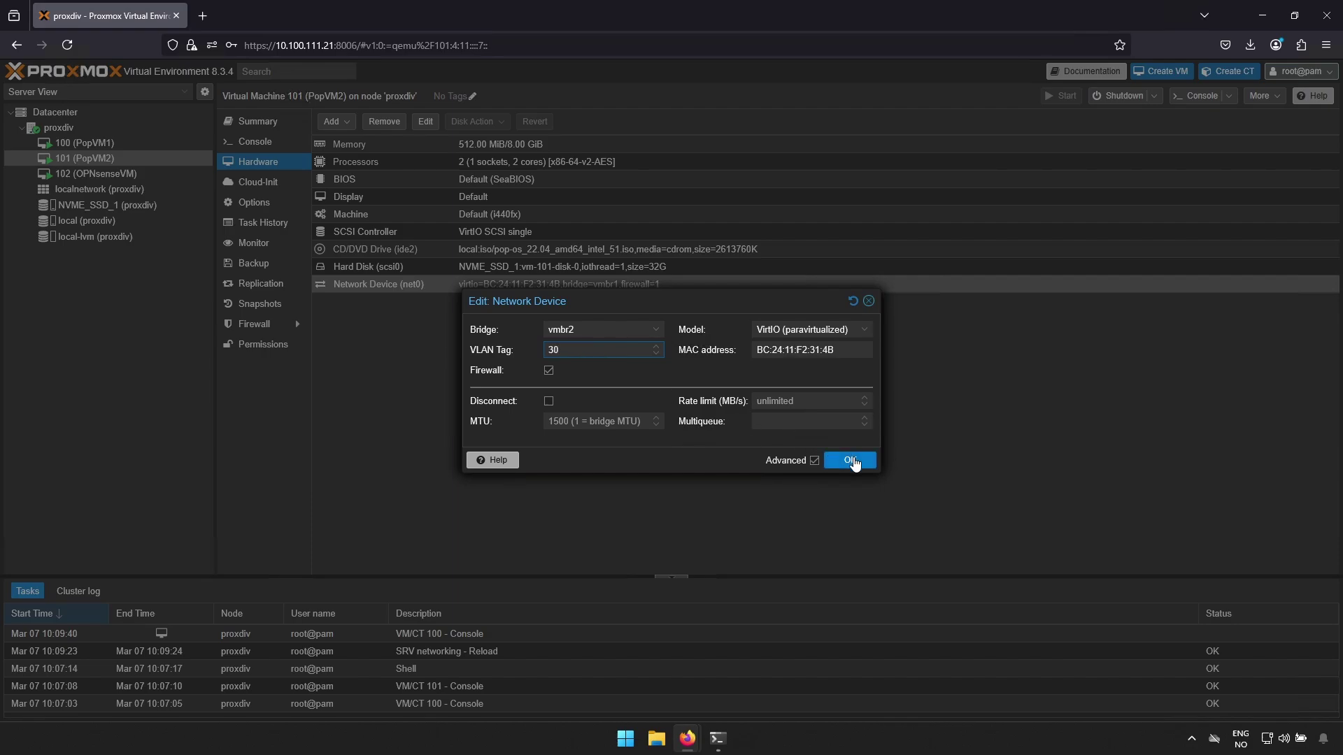
{"action": "left_click", "coordinate": [849, 460]}
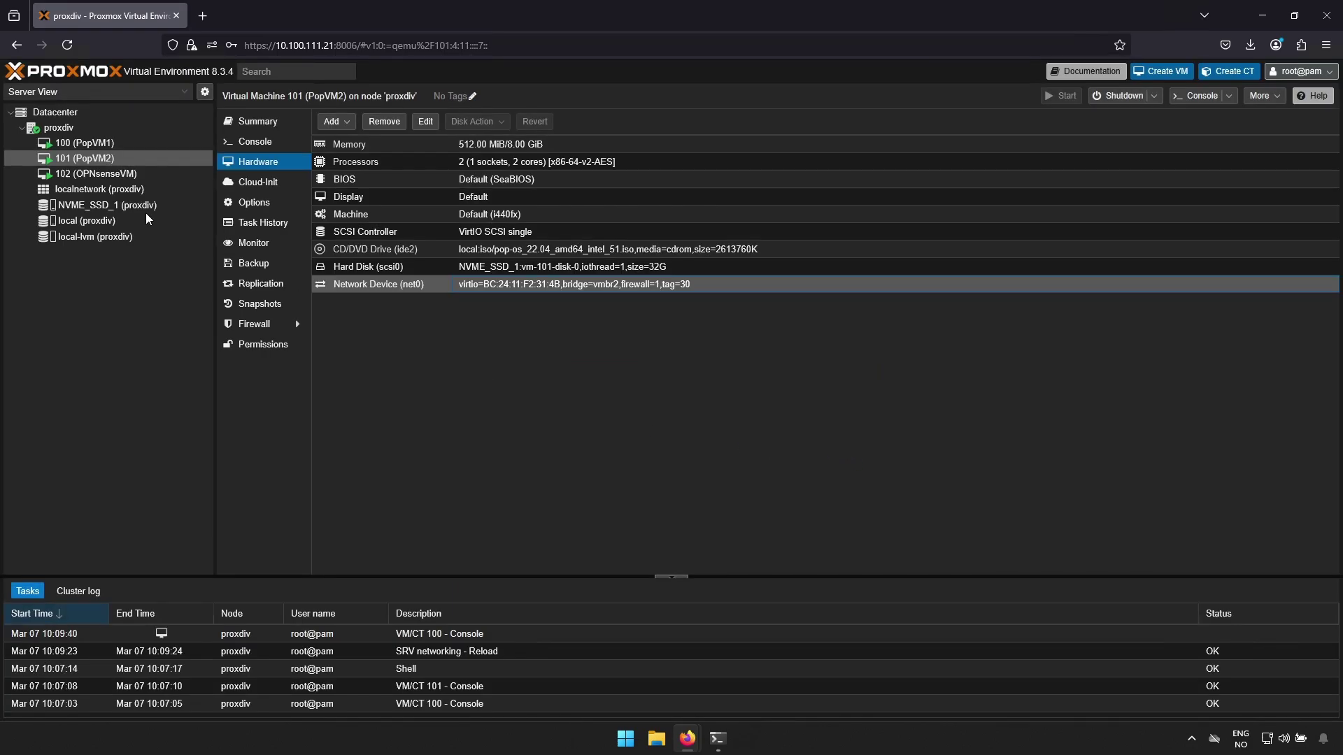
Move OPNsenseVM's second network device to bridge vmbr2, leaving its link connected
{"action": "left_click", "coordinate": [103, 175]}
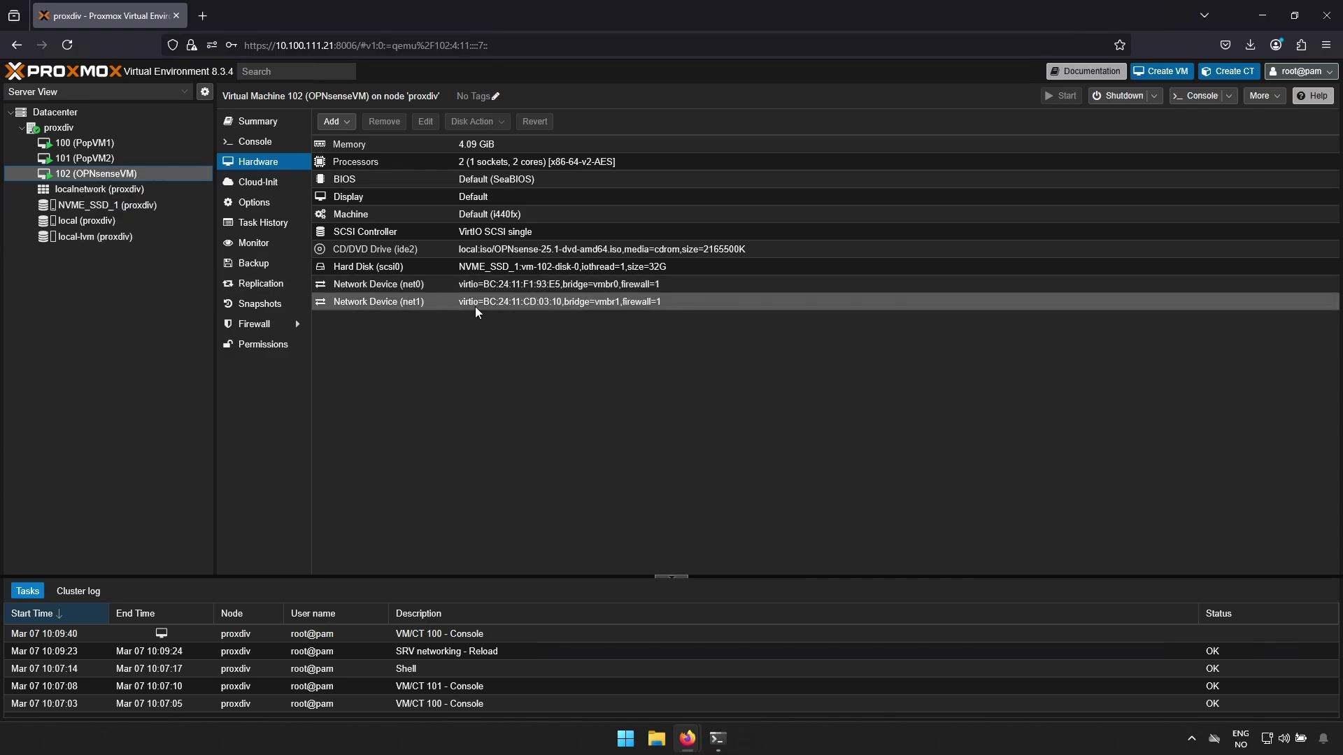
{"action": "double_click", "coordinate": [498, 305]}
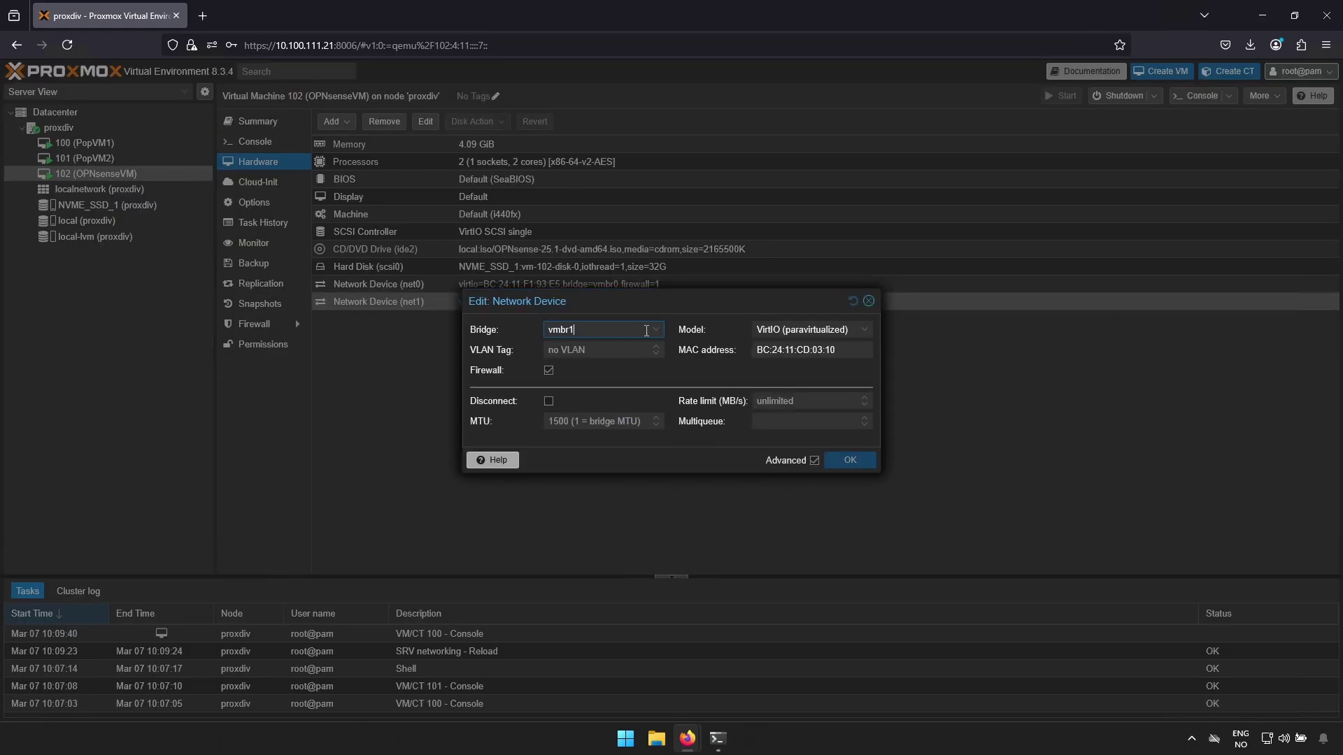
{"action": "left_click", "coordinate": [652, 332]}
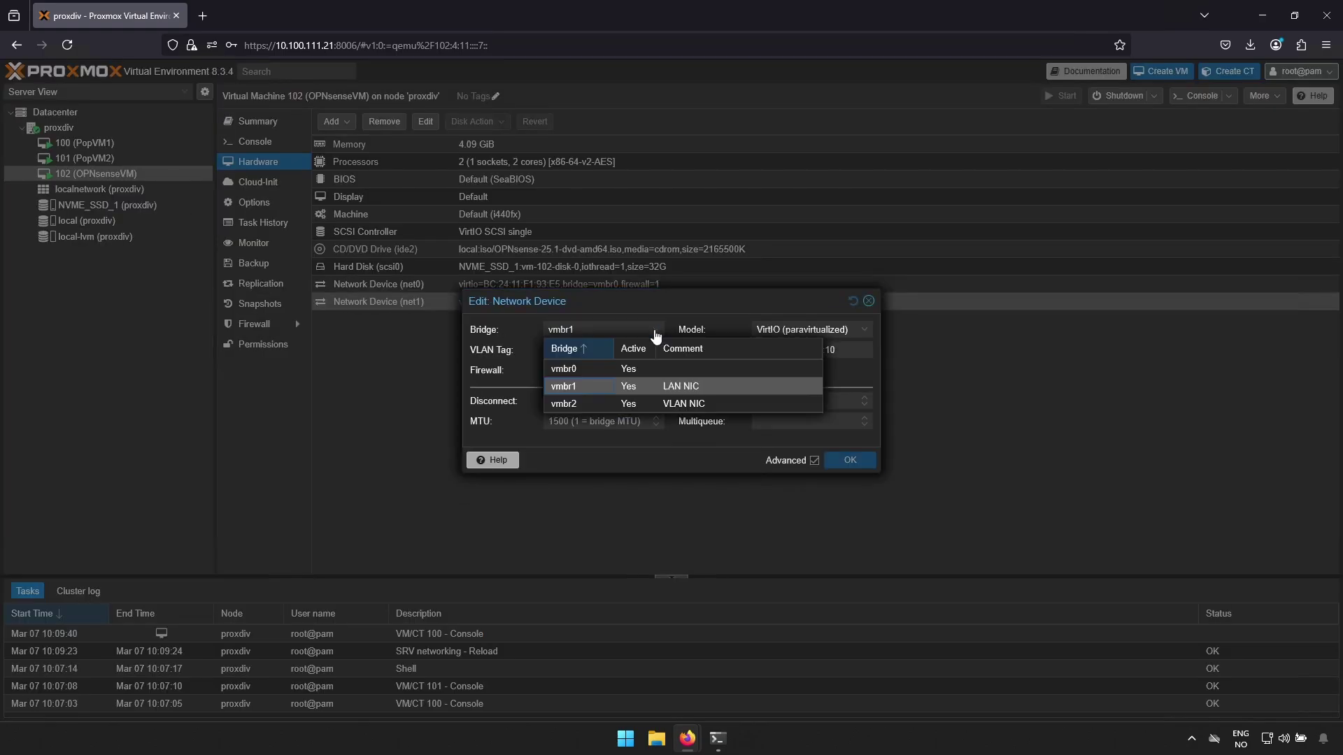
{"action": "left_click", "coordinate": [636, 405]}
{"action": "left_click", "coordinate": [549, 402]}
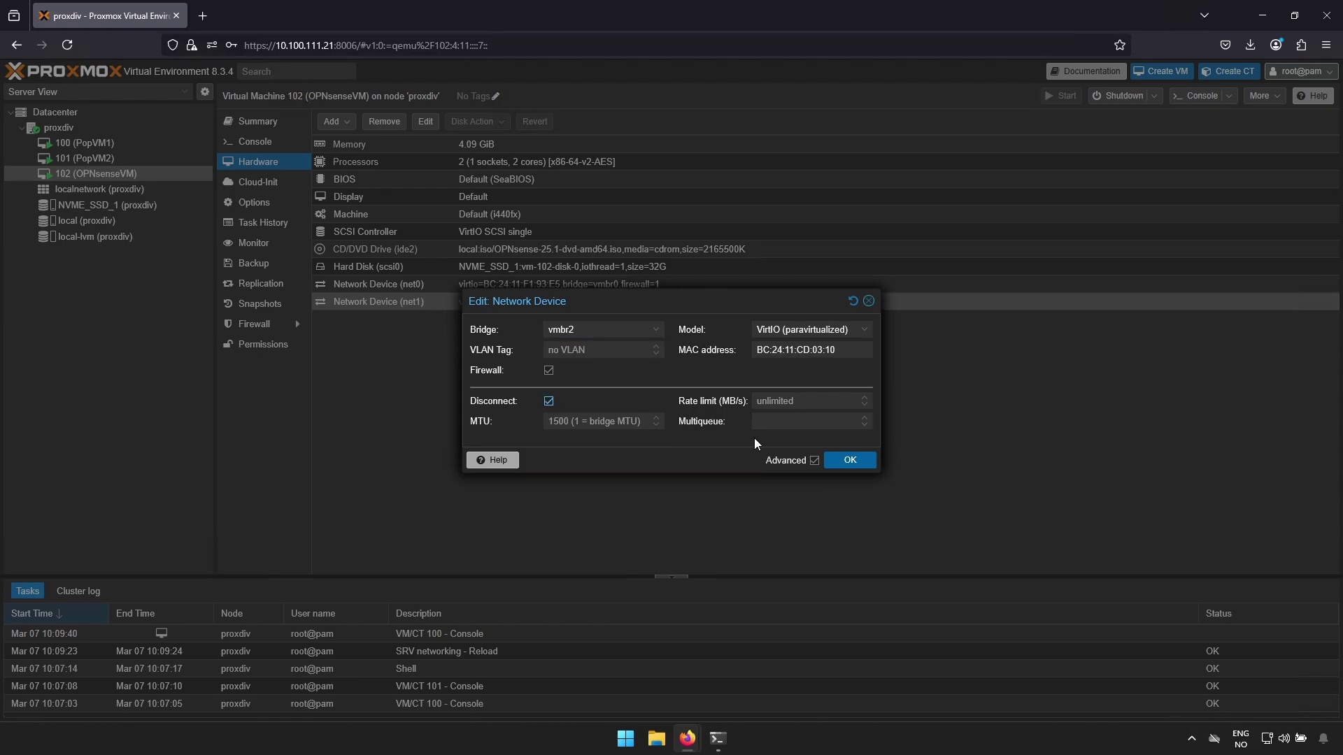
{"action": "left_click", "coordinate": [853, 461]}
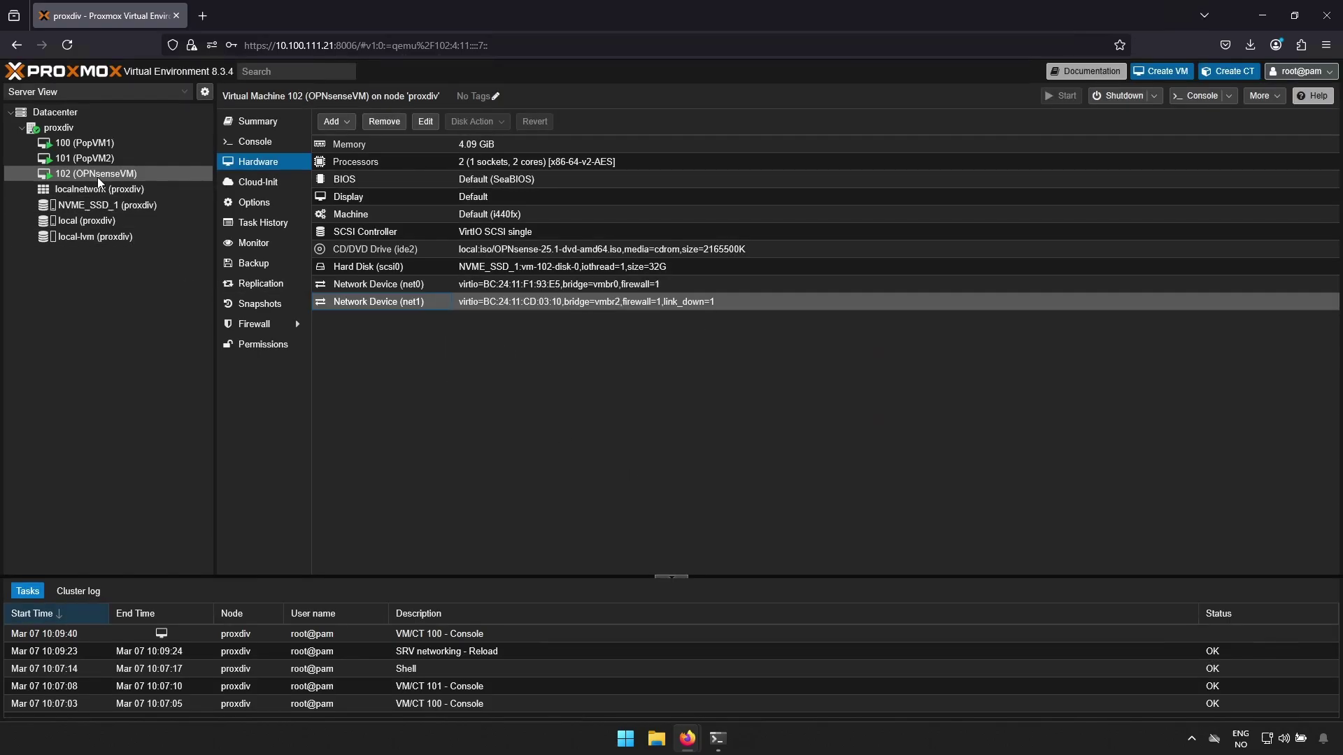
{"action": "double_click", "coordinate": [505, 304]}
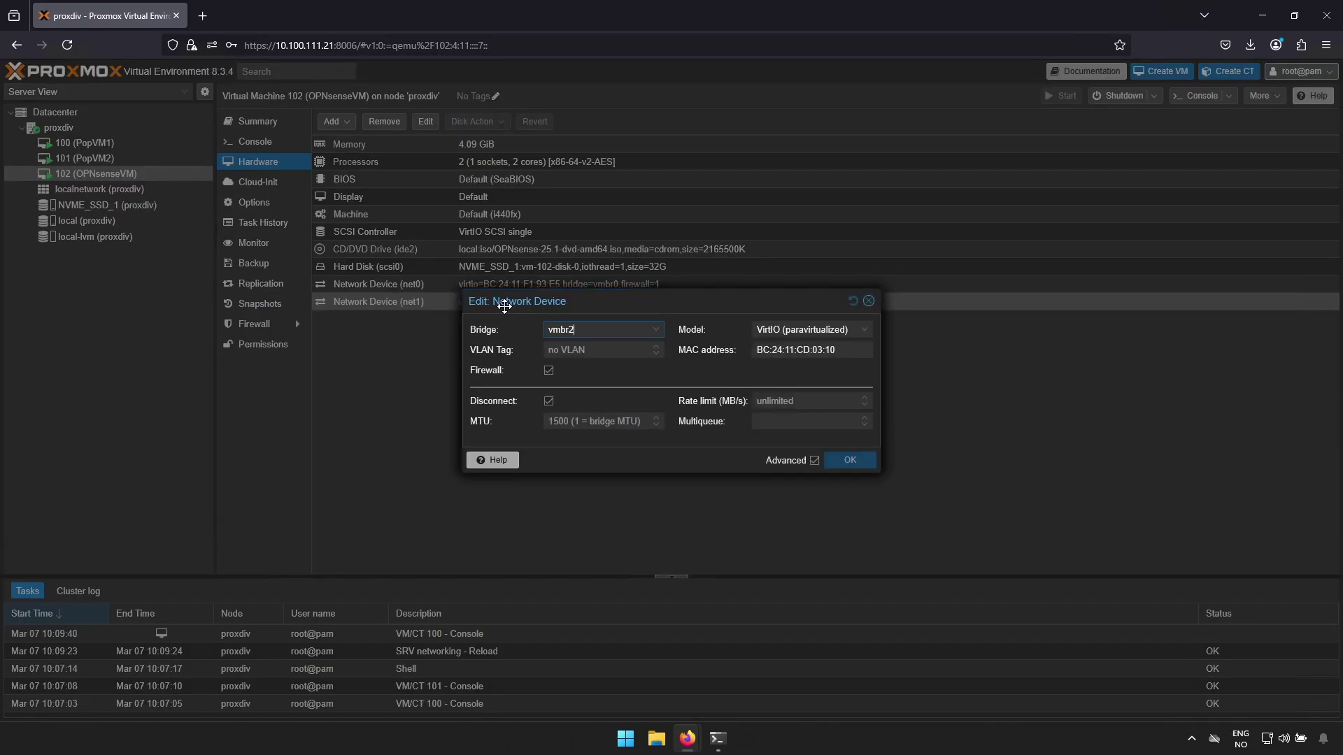
{"action": "left_click", "coordinate": [549, 402]}
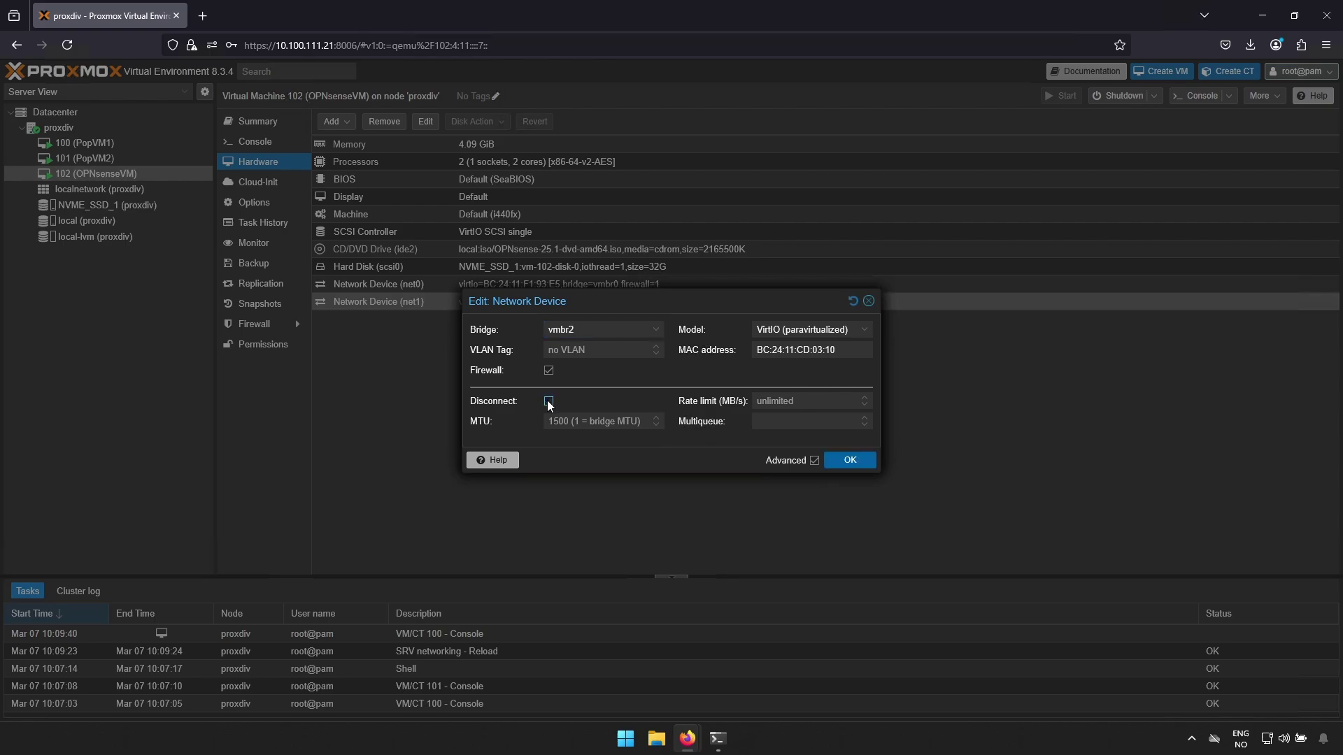
{"action": "left_click", "coordinate": [845, 461]}
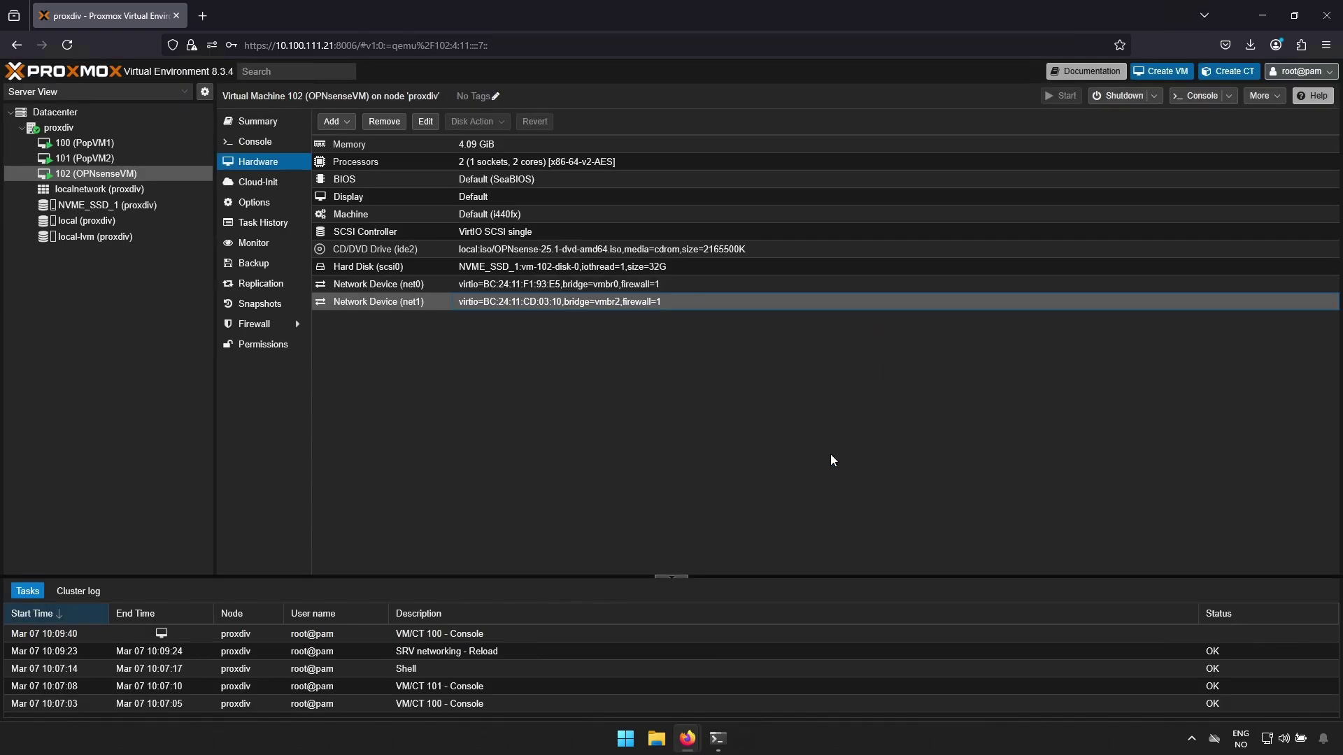
Reconnect the net0 links on PopVM2 and PopVM1
{"action": "left_click", "coordinate": [88, 158]}
{"action": "double_click", "coordinate": [378, 285]}
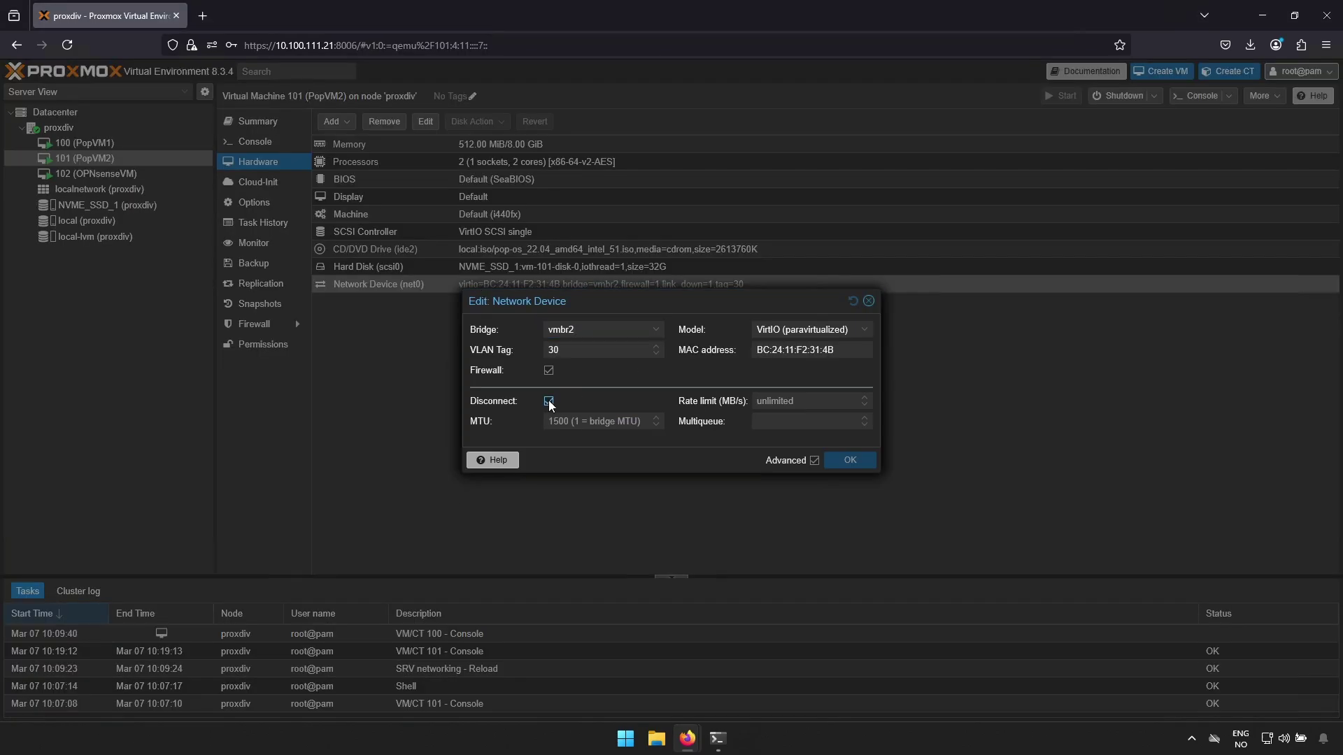
{"action": "left_click", "coordinate": [549, 401]}
{"action": "left_click", "coordinate": [849, 461]}
{"action": "left_click", "coordinate": [85, 143]}
{"action": "double_click", "coordinate": [378, 266]}
{"action": "left_click", "coordinate": [549, 402]}
{"action": "left_click", "coordinate": [850, 459]}
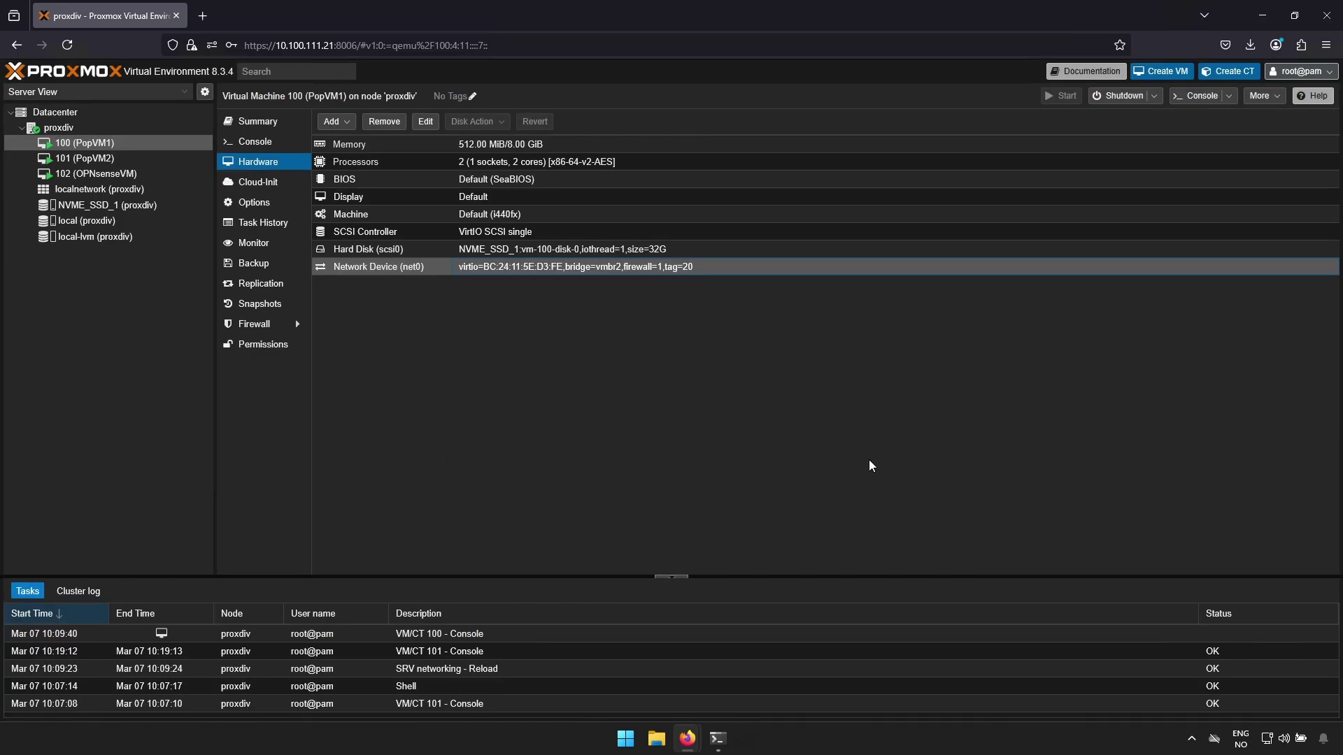
Log into PopVM2 and run ifconfig, which shows address 192.168.30.10
{"action": "double_click", "coordinate": [85, 157]}
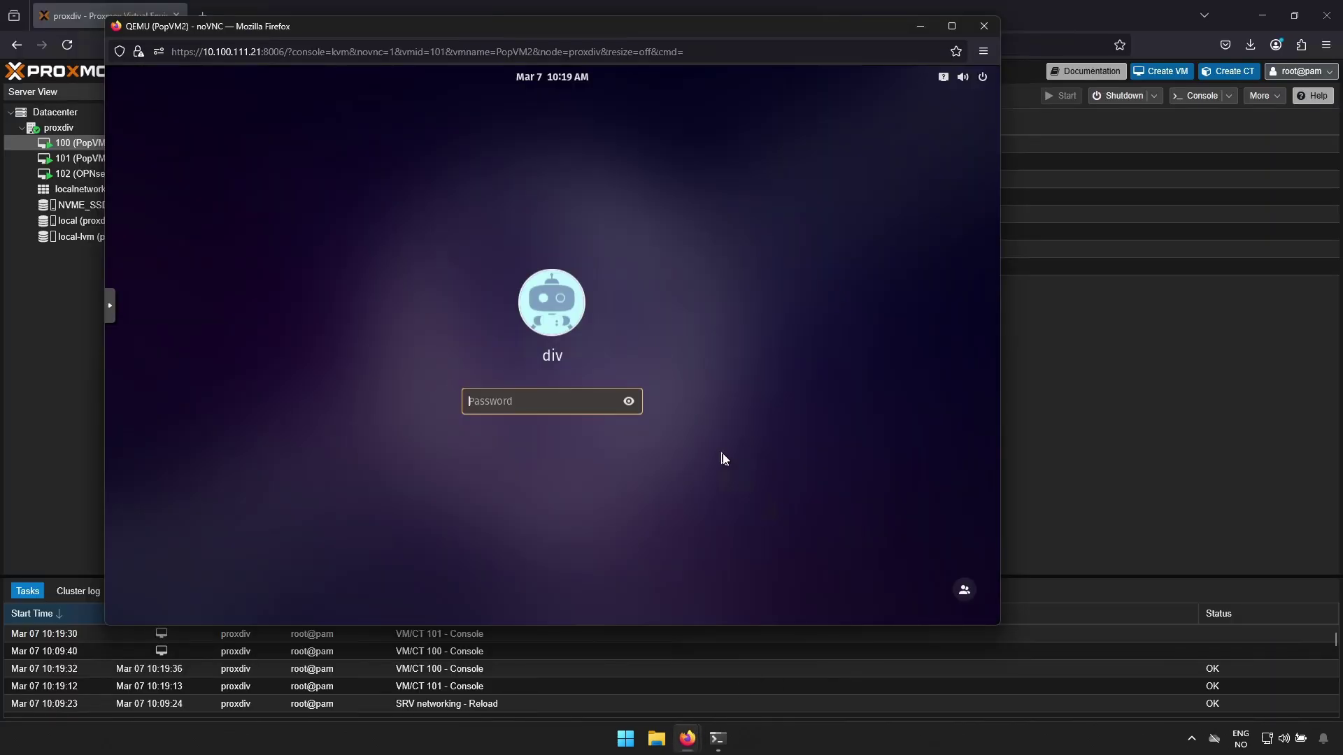
{"action": "type", "text": "********"}
{"action": "key", "text": "Return"}
{"action": "left_click", "coordinate": [950, 632]}
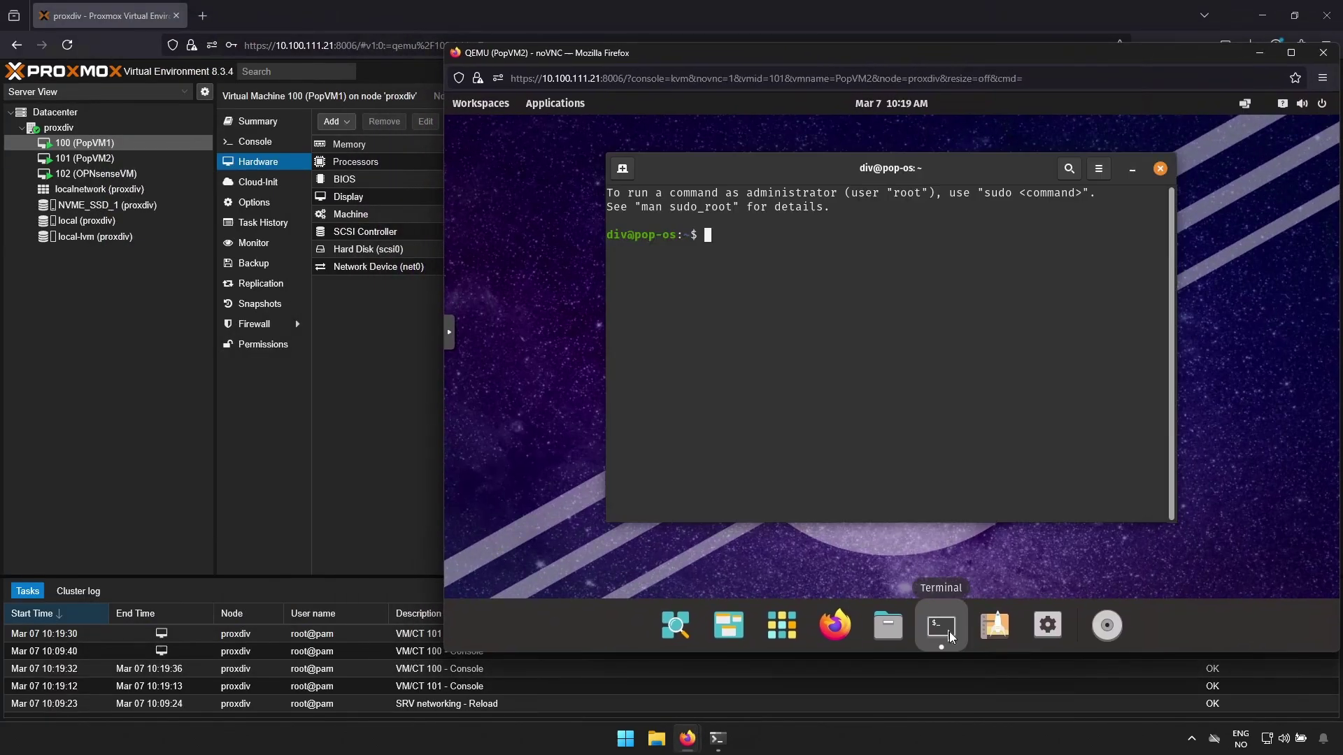
{"action": "type", "text": "ifconfig"}
{"action": "key", "text": "Return"}
{"action": "left_click_drag", "start_coordinate": [697, 263], "coordinate": [788, 262]}
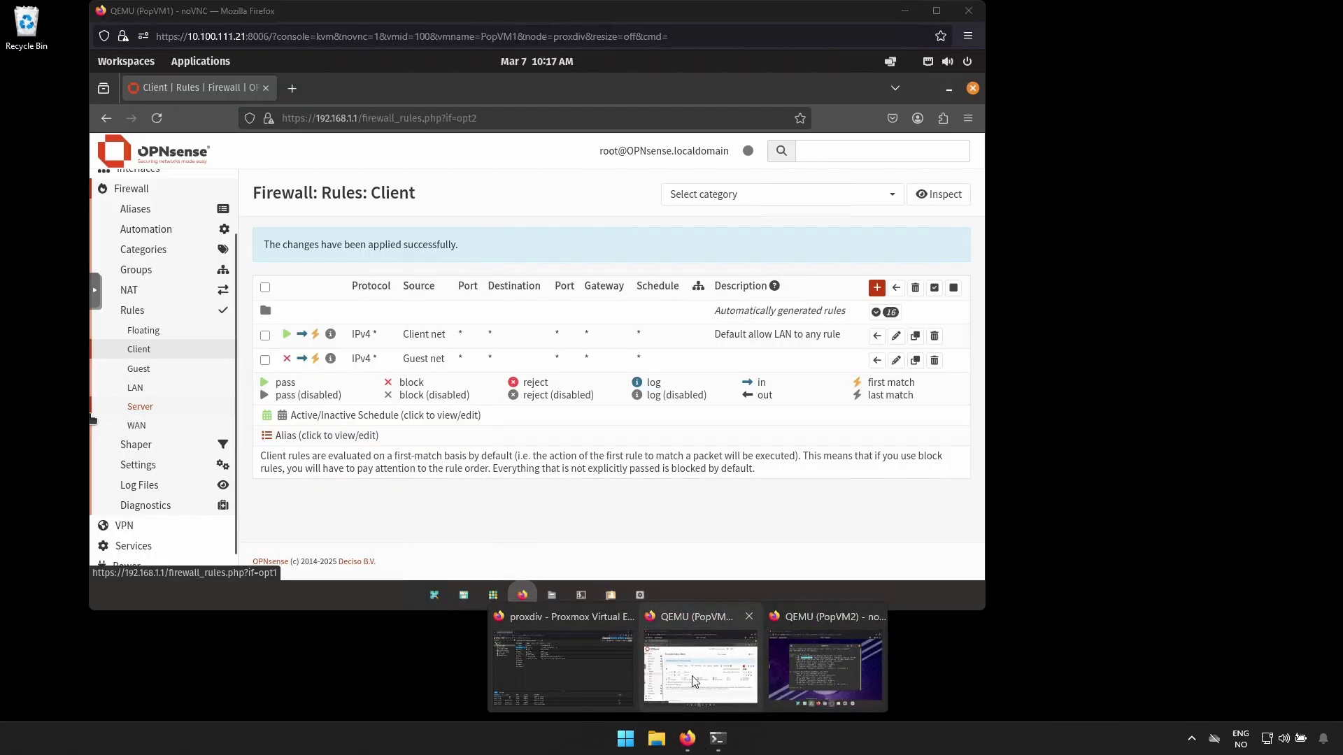
Ping 192.168.30.10 from PopVM1 and 172.16.20.10 from PopVM2
{"action": "left_click", "coordinate": [691, 676]}
{"action": "left_click", "coordinate": [586, 601]}
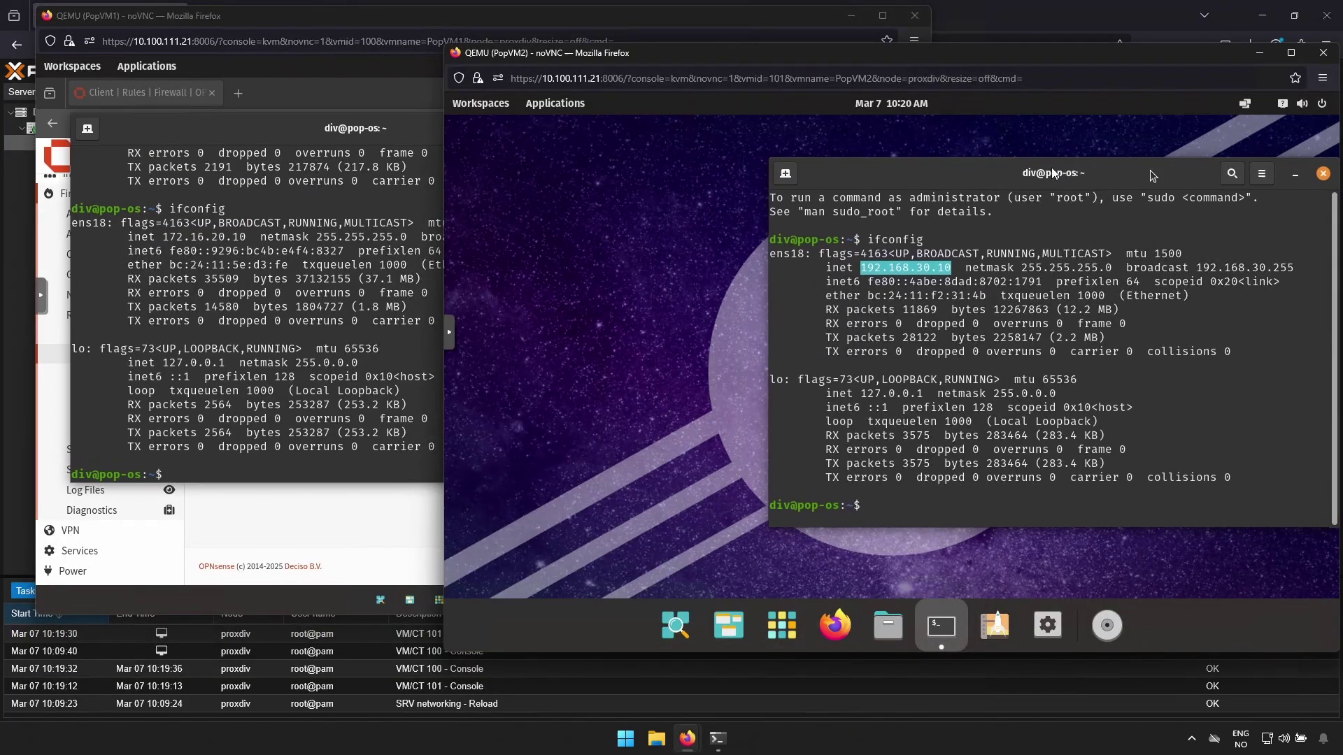
{"action": "type", "text": "ping 192.168.3"}
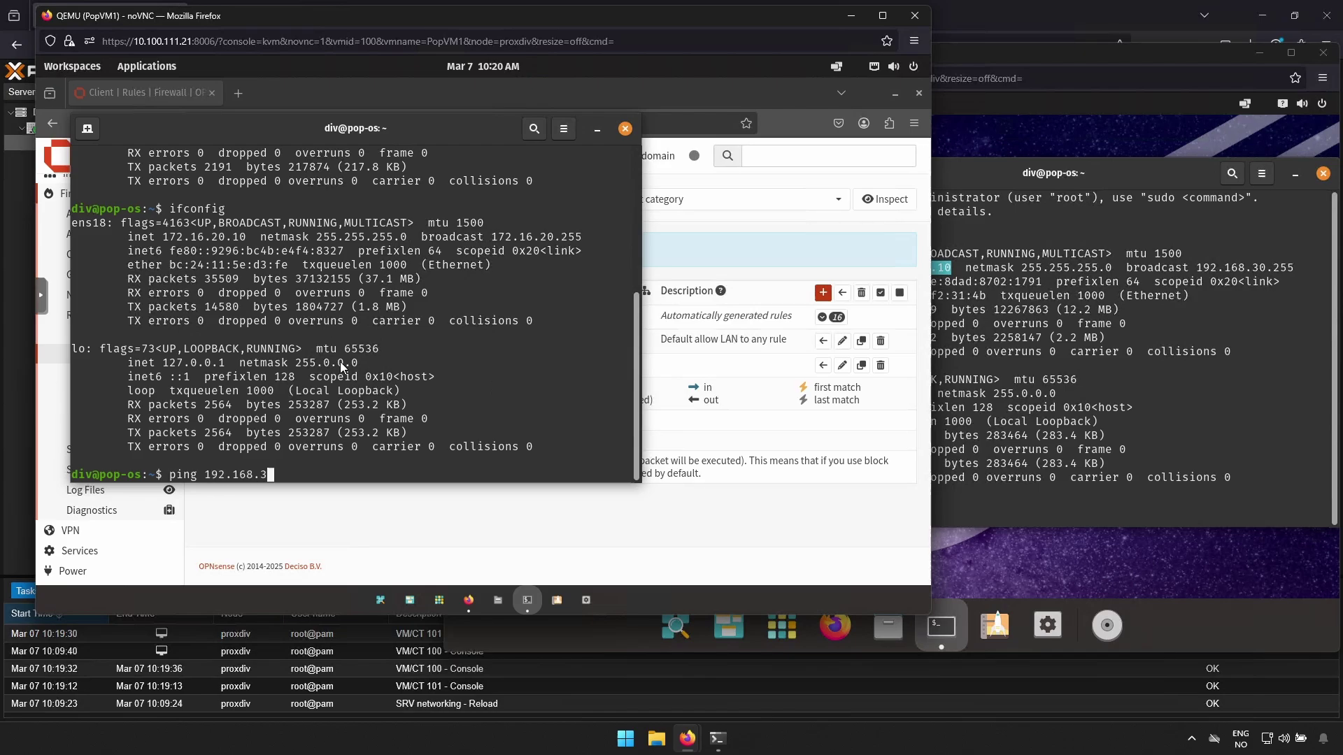
{"action": "type", "text": "0.10"}
{"action": "key", "text": "Return"}
{"action": "left_click", "coordinate": [1121, 479]}
{"action": "type", "text": "ping"}
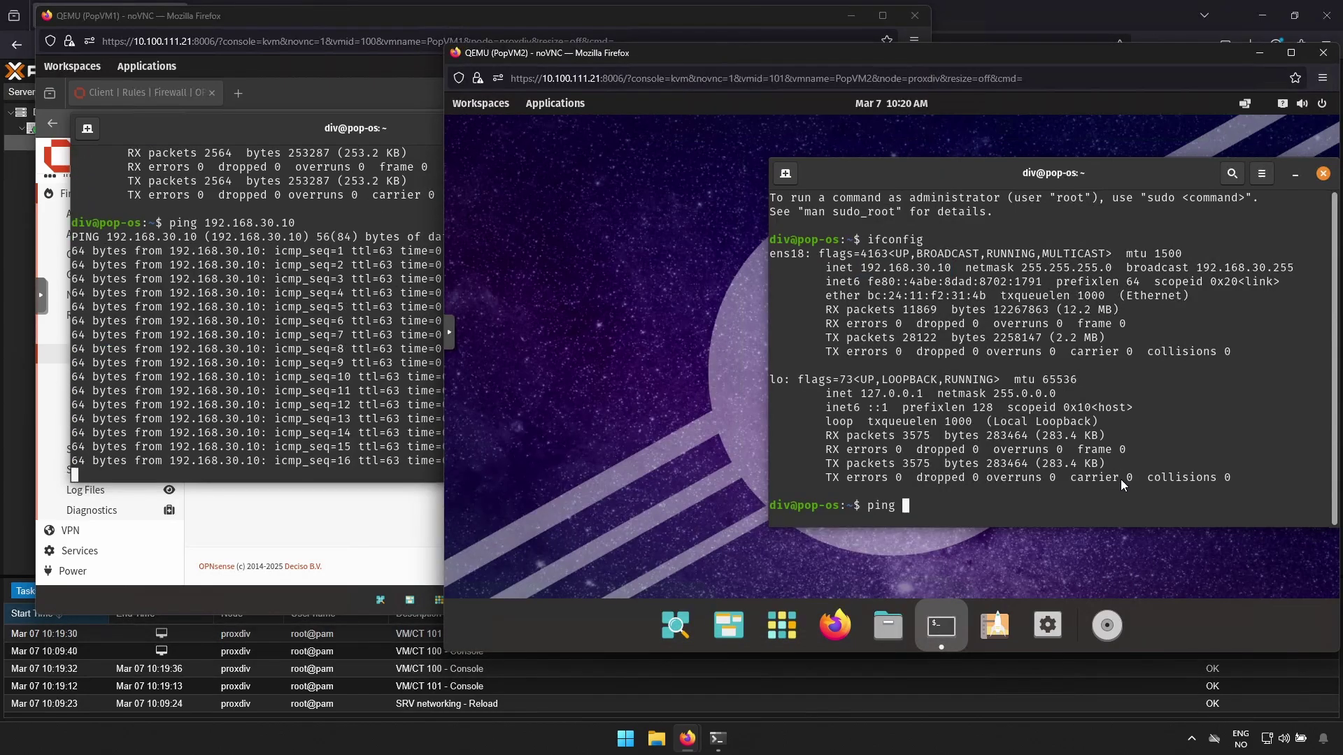
{"action": "type", "text": " 172.16.20"}
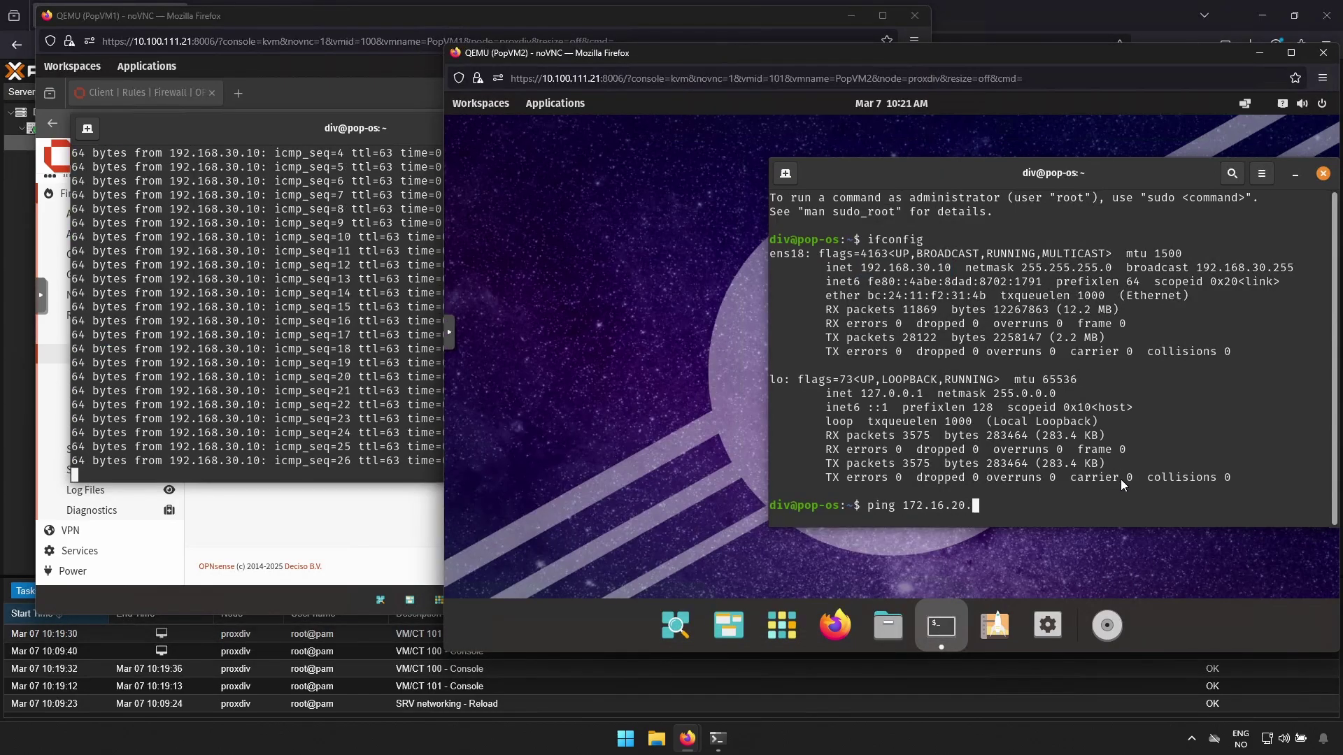
{"action": "type", "text": ".10"}
{"action": "key", "text": "Return"}
On PopVM1, stop and rerun the ping, then stop it and rerun ifconfig
{"action": "left_click", "coordinate": [392, 468]}
{"action": "key", "text": "ctrl+c"}
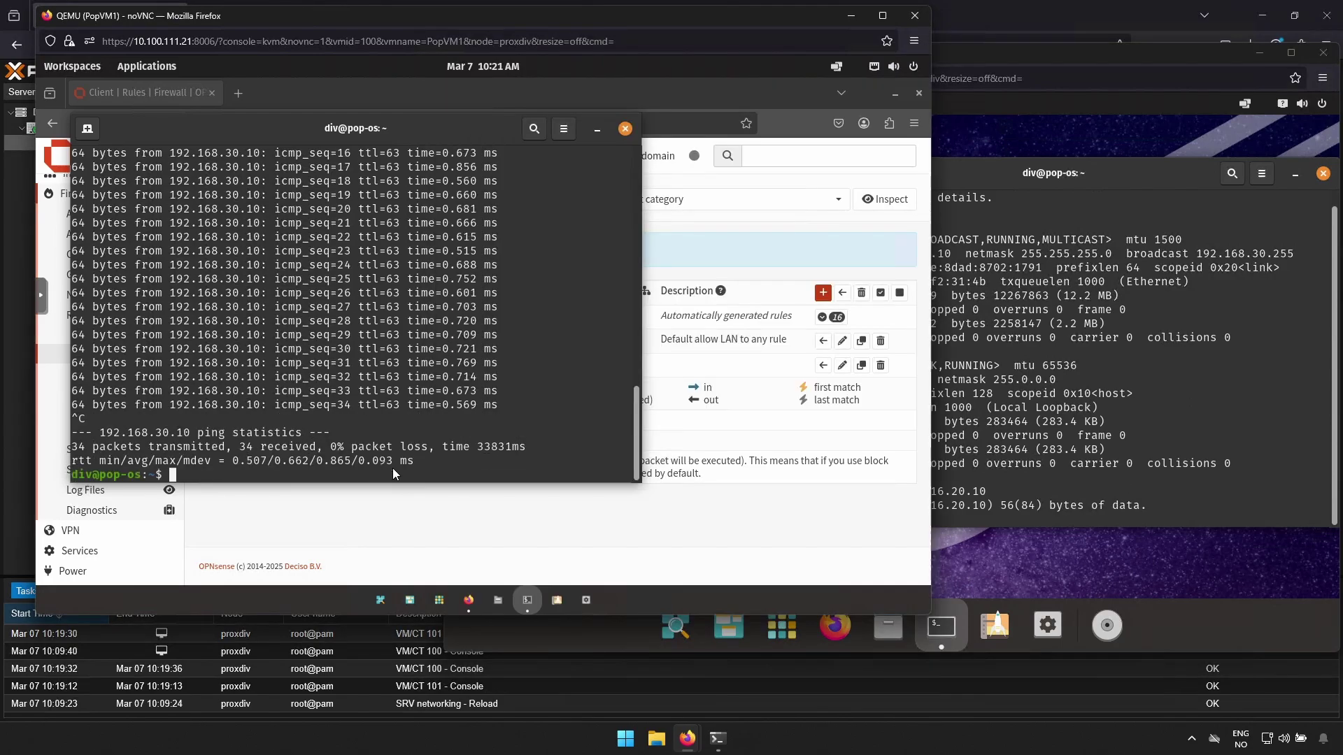
{"action": "key", "text": "Up"}
{"action": "key", "text": "Return"}
{"action": "key", "text": "ctrl+c"}
{"action": "key", "text": "Up"}
{"action": "key", "text": "Up"}
{"action": "key", "text": "Return"}
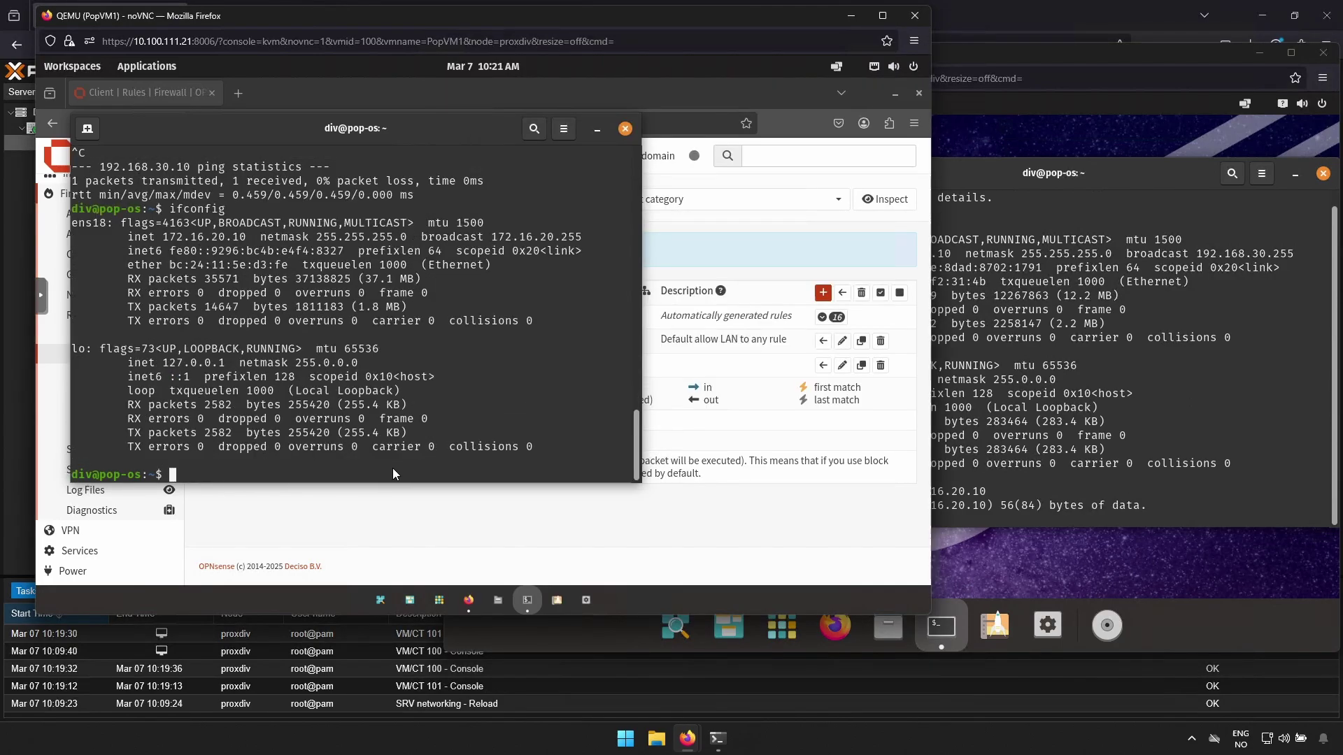